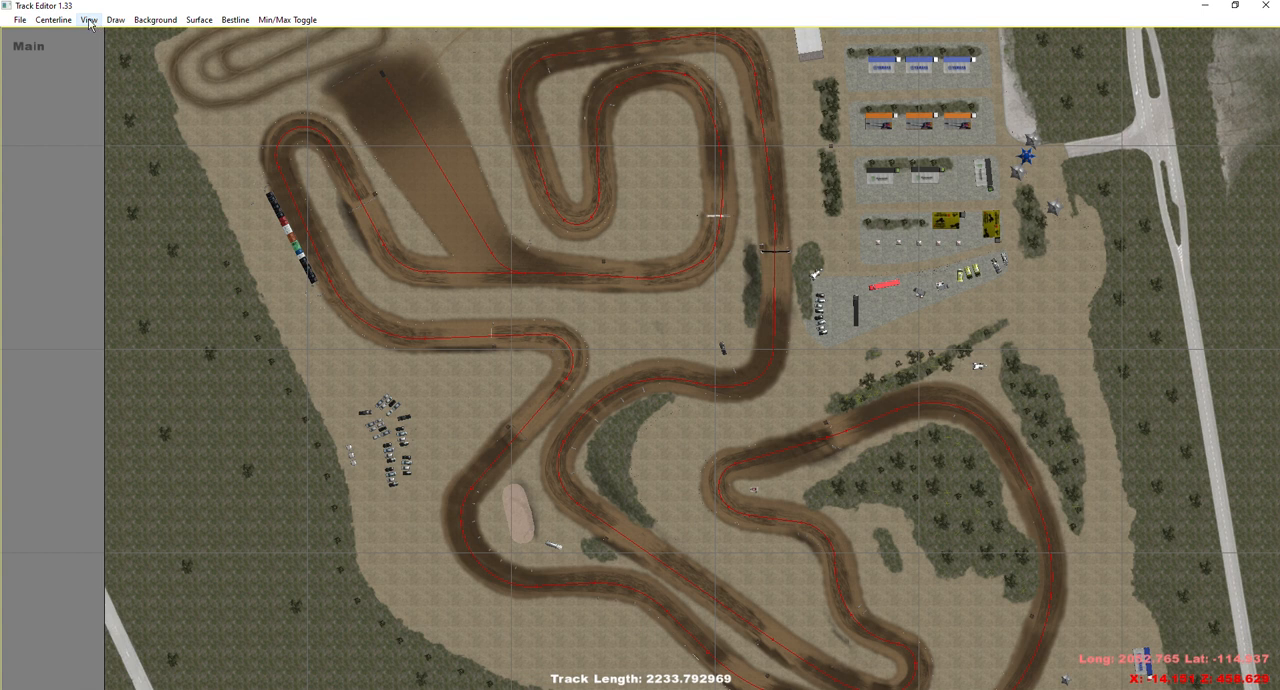
Open the track's map file so its scenery can be displayed in the editor.
click(89, 21)
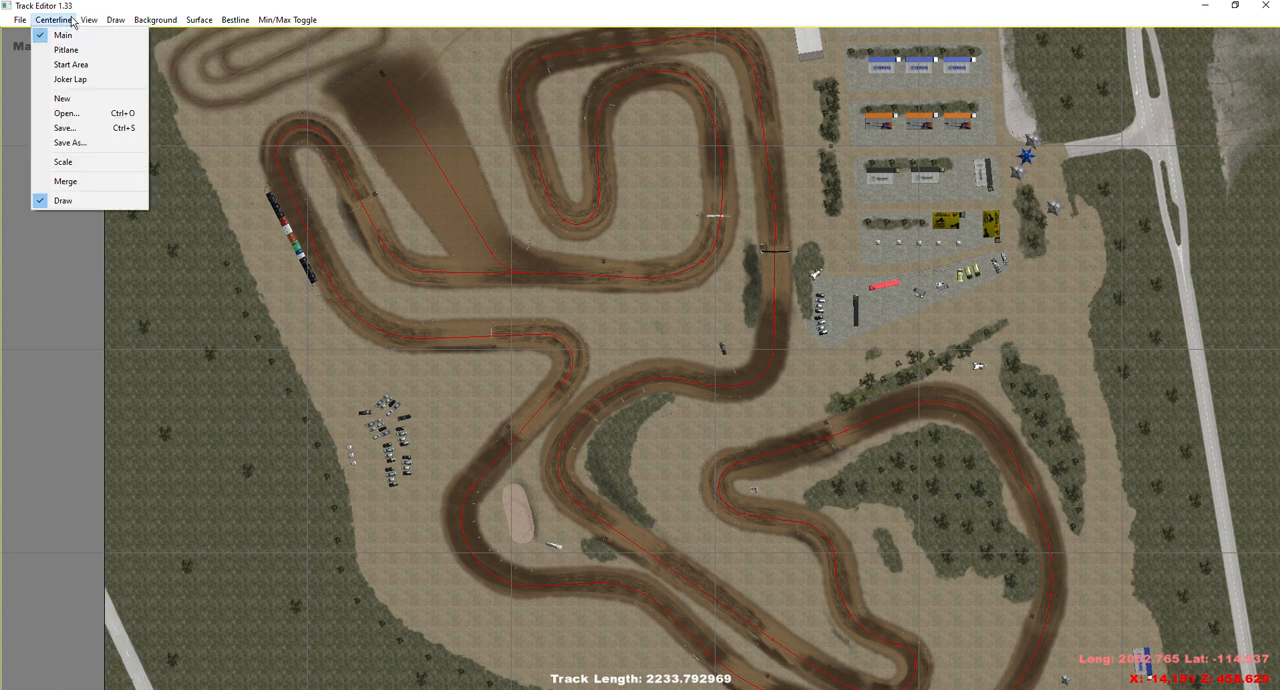
click(19, 21)
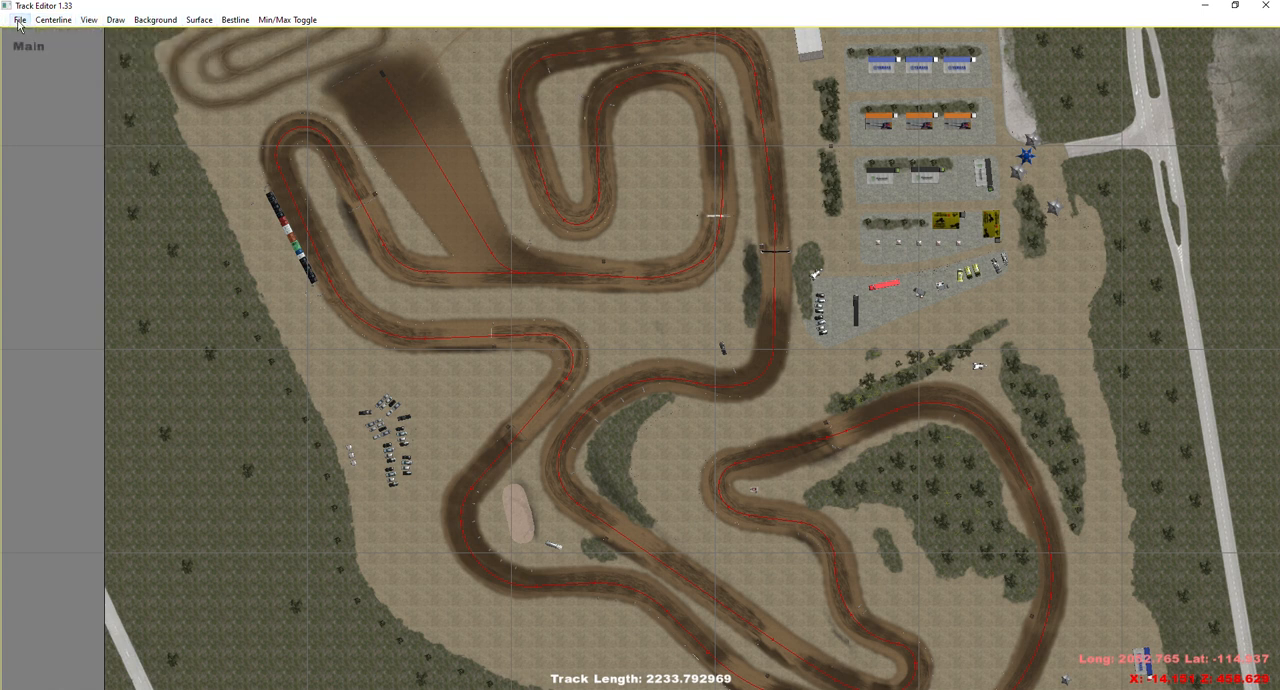
click(24, 22)
click(42, 37)
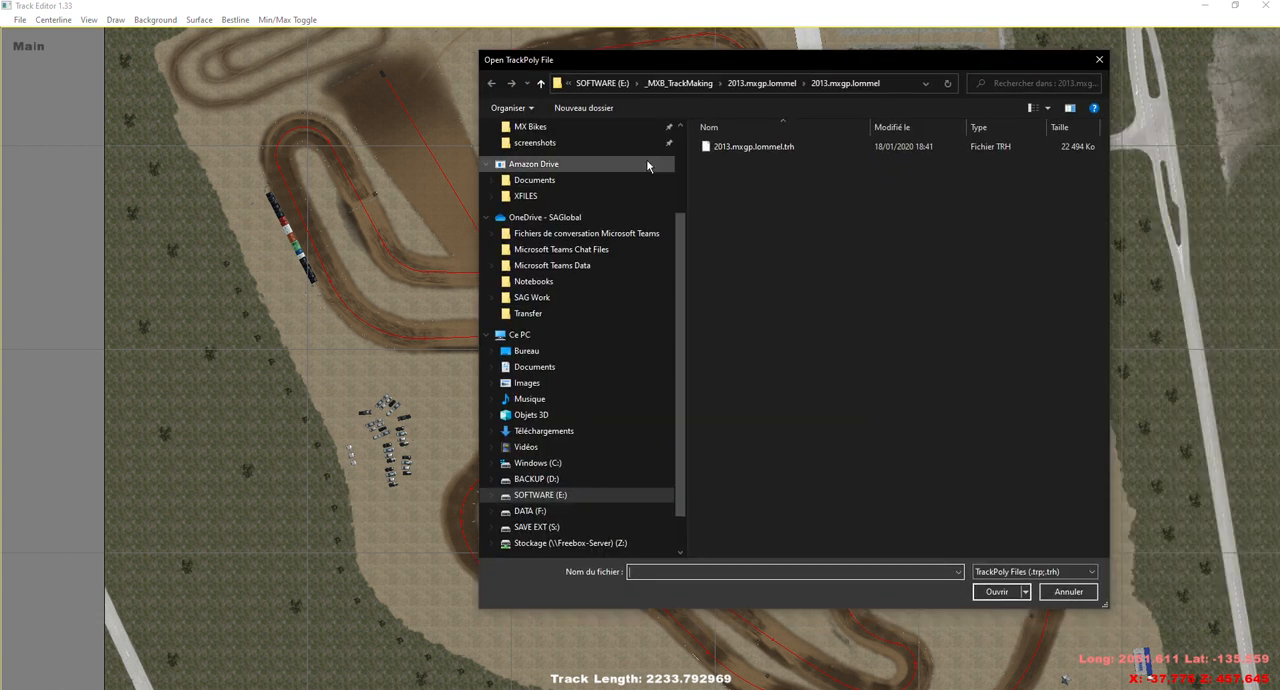
double_click(745, 155)
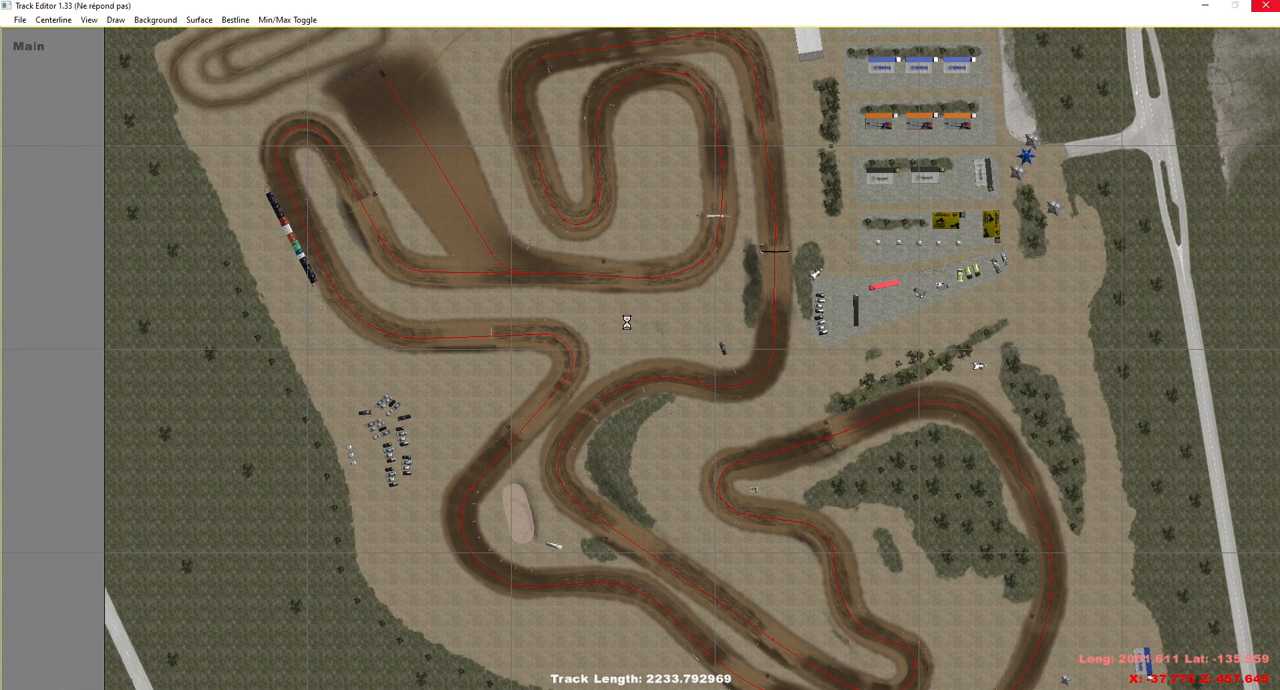
Switch from the overhead centerline layout to the Marshals editing view.
scroll(626, 321, down, 8)
scroll(690, 322, up, 12)
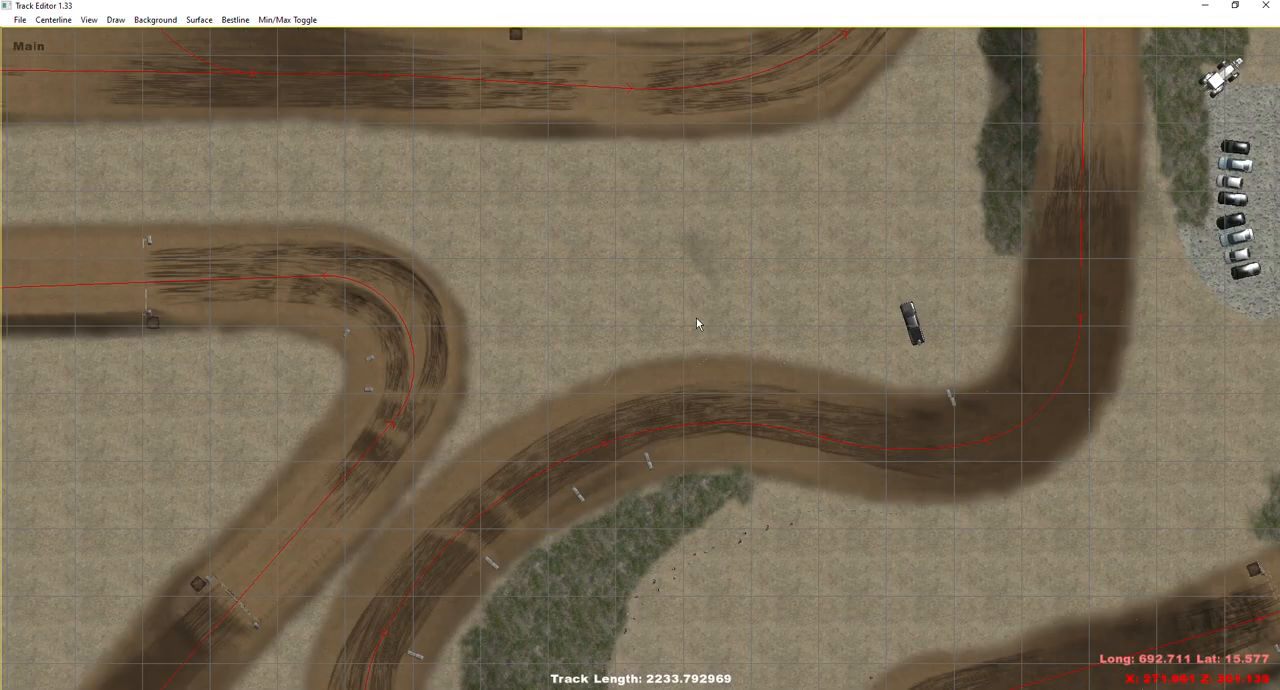
scroll(697, 322, down, 3)
click(54, 20)
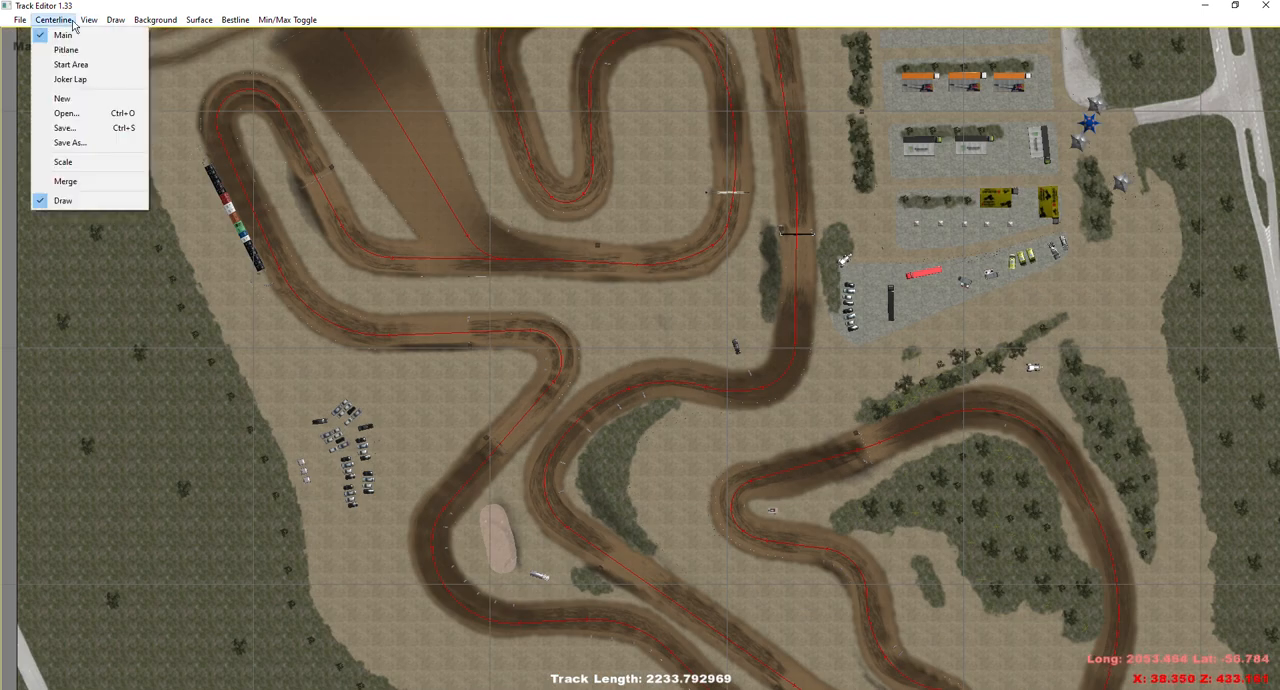
mouse_move(92, 26)
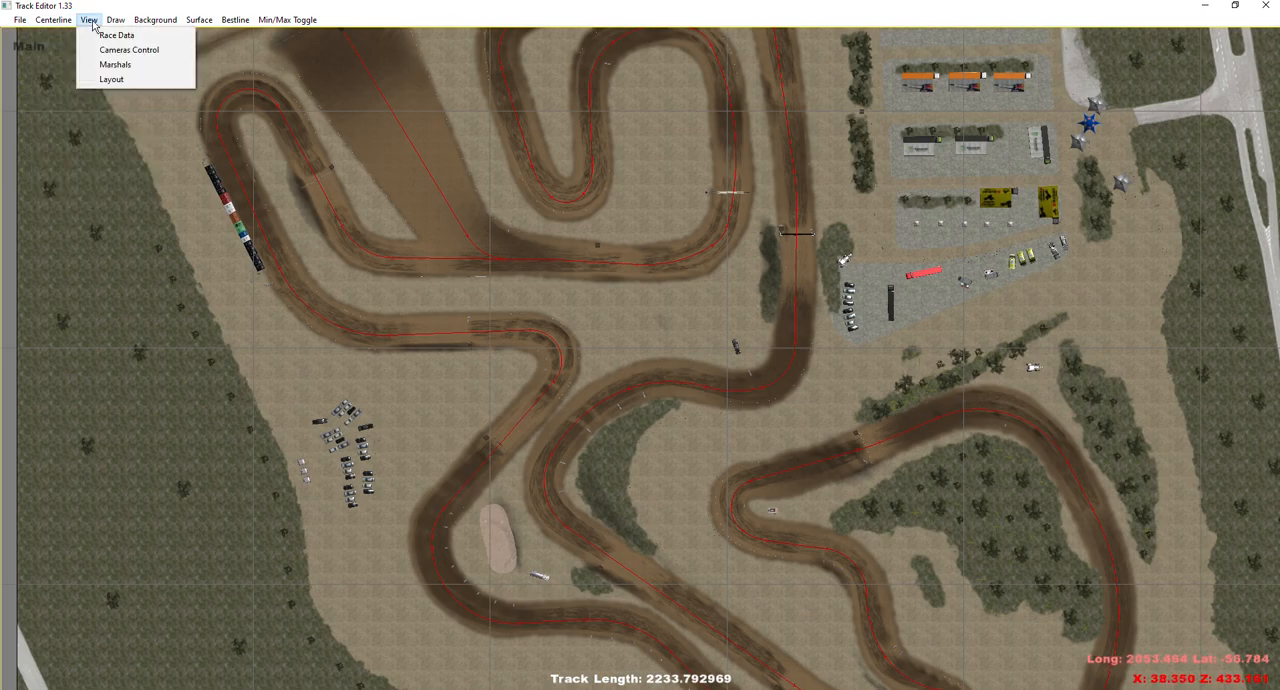
click(127, 64)
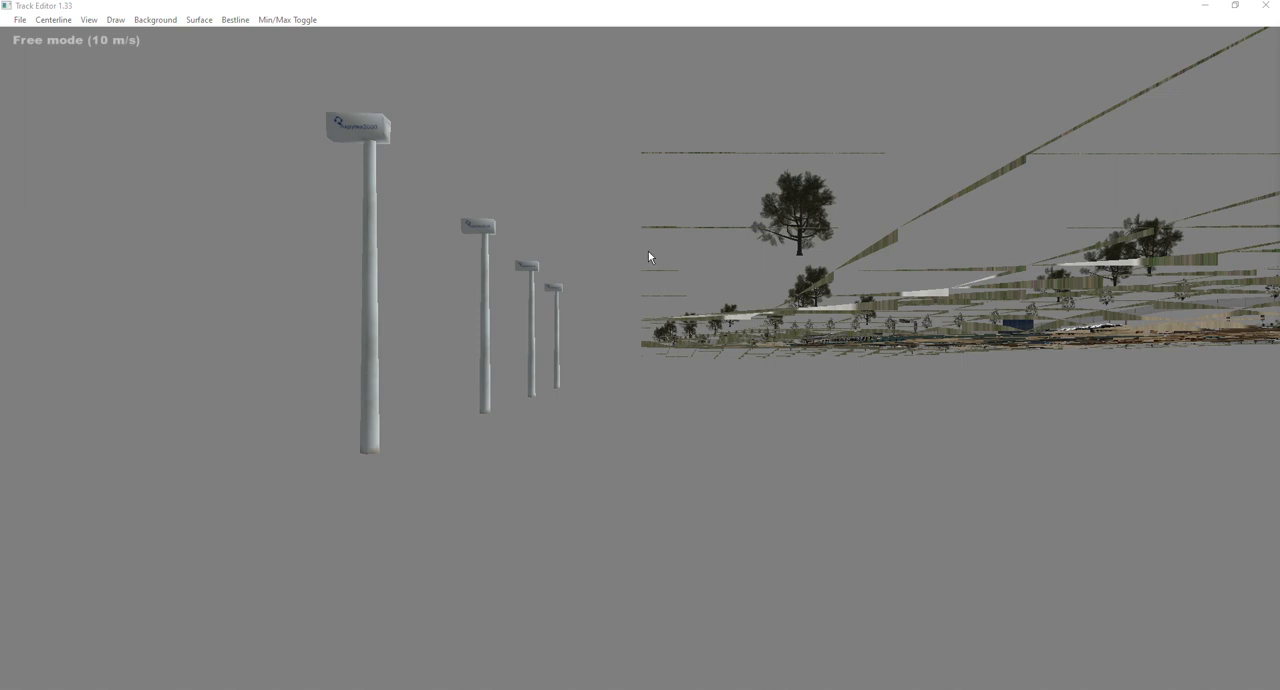
Load the existing marshals.cfg file from the 2013.mxgp.lommel folder into the marshals list.
right_drag(832, 282, 350, 310)
scroll(832, 282, up, 10)
scroll(832, 282, up, 10)
key(w)
key(w)
key(w)
key(w)
key(w)
drag(1024, 117, 760, 78)
click(643, 347)
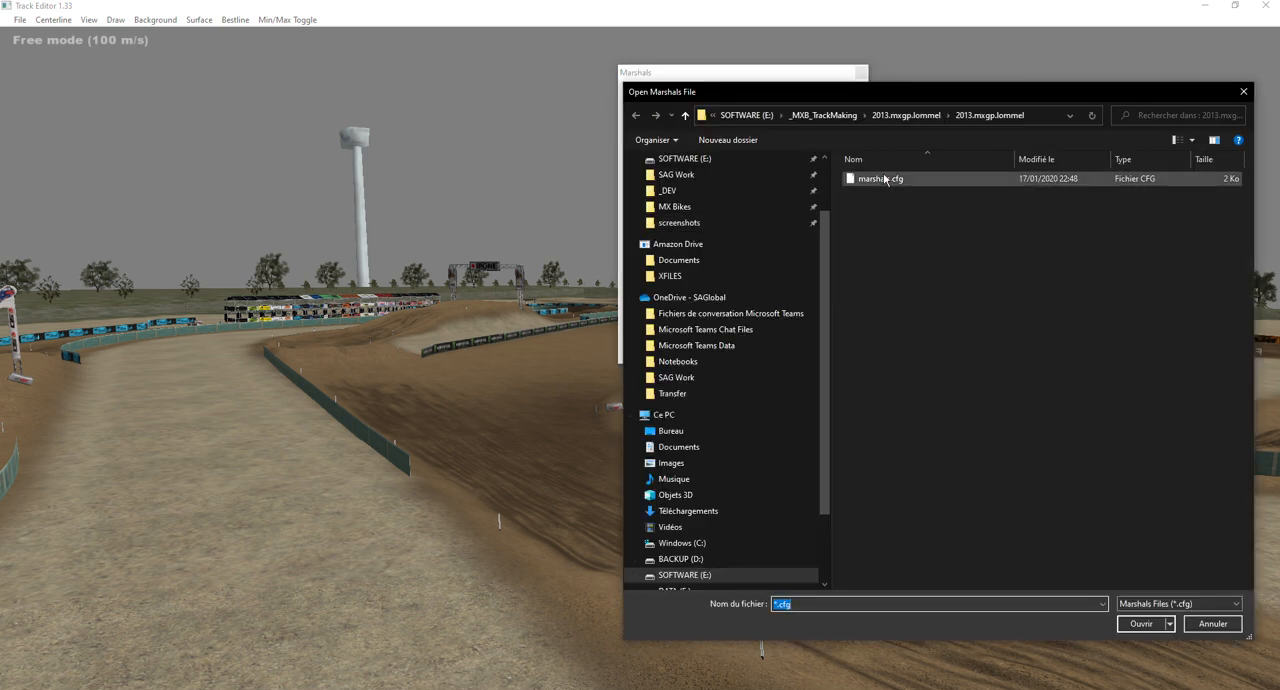
double_click(880, 180)
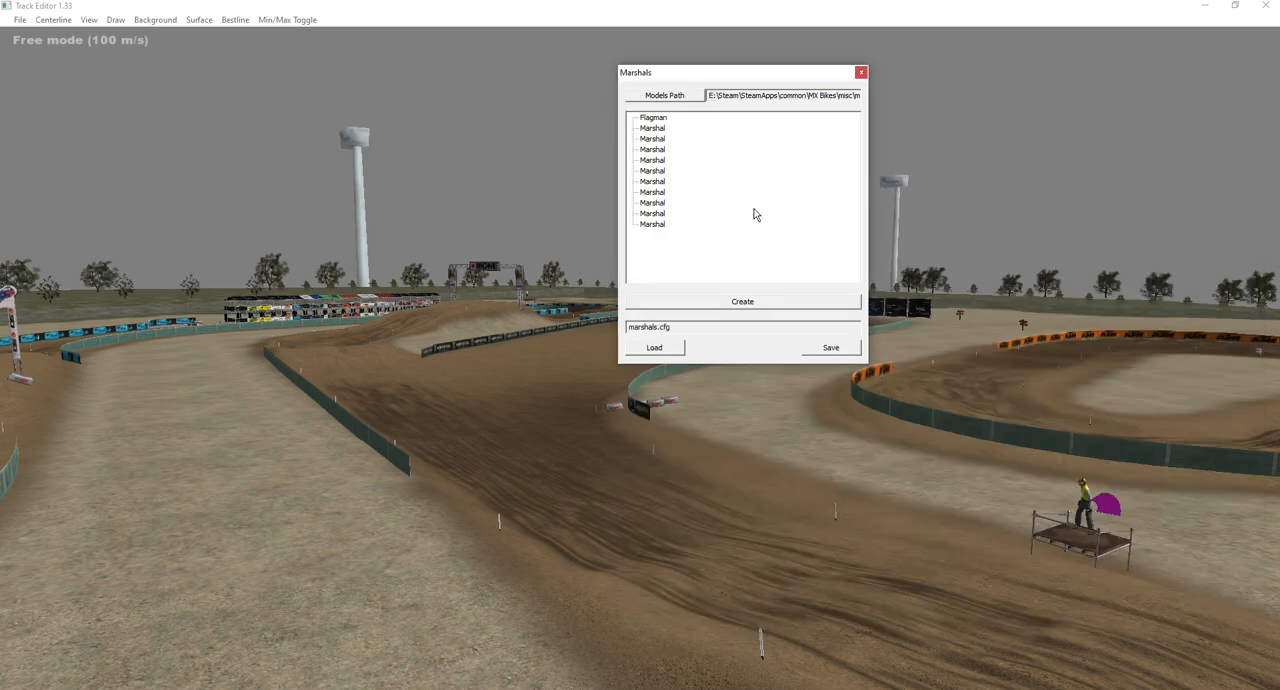
Clear the Marshals window from the scene and examine a trackside marshal and the flagman at the finish.
drag(697, 79, 555, 65)
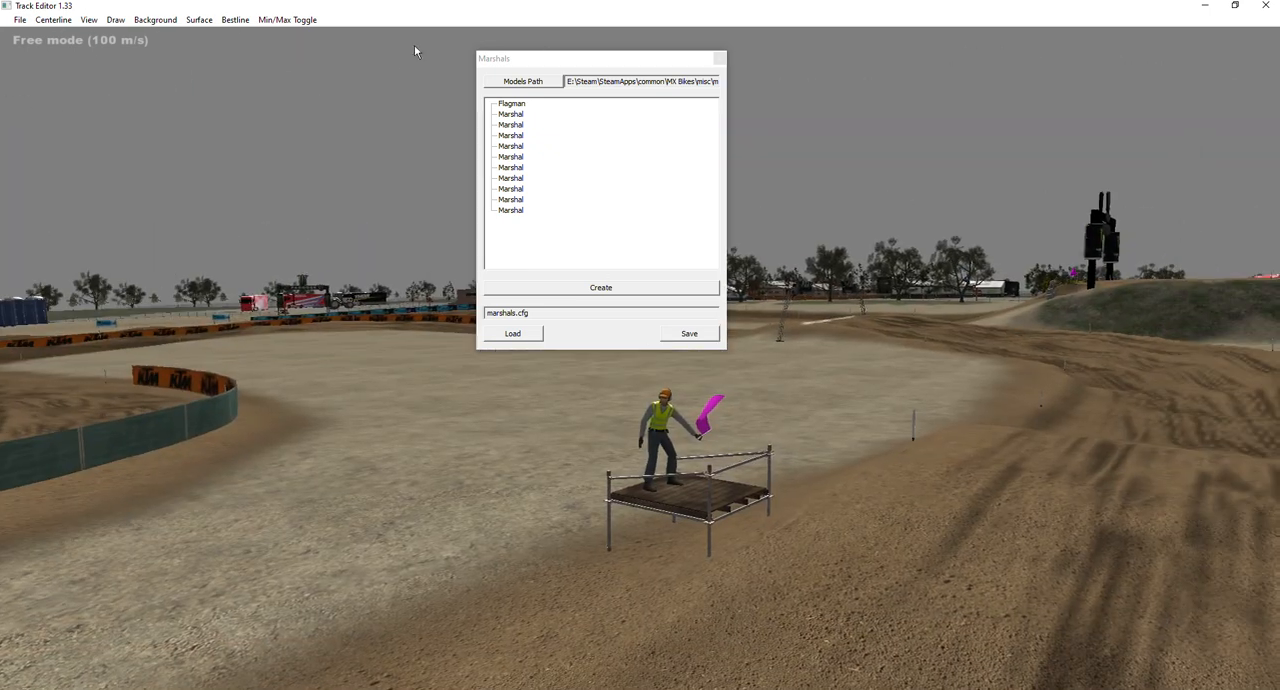
drag(527, 60, 150, 75)
right_drag(741, 341, 530, 488)
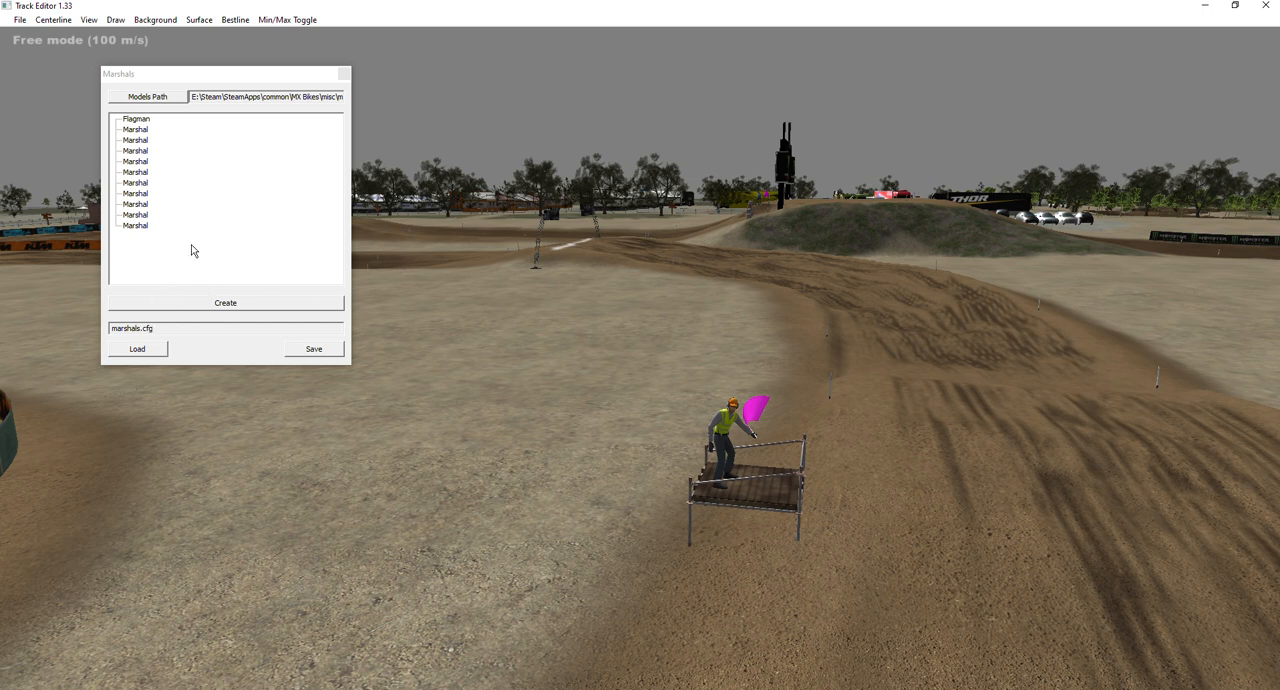
click(140, 120)
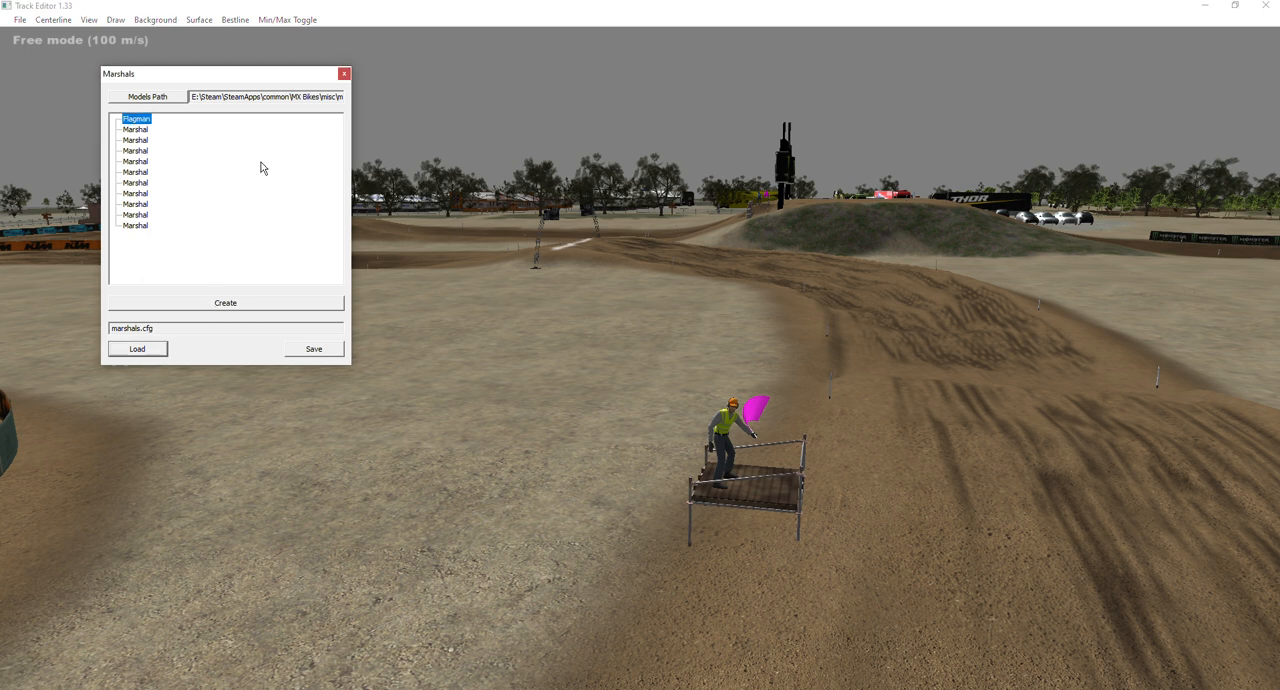
right_drag(688, 187, 840, 175)
key(w)
key(w)
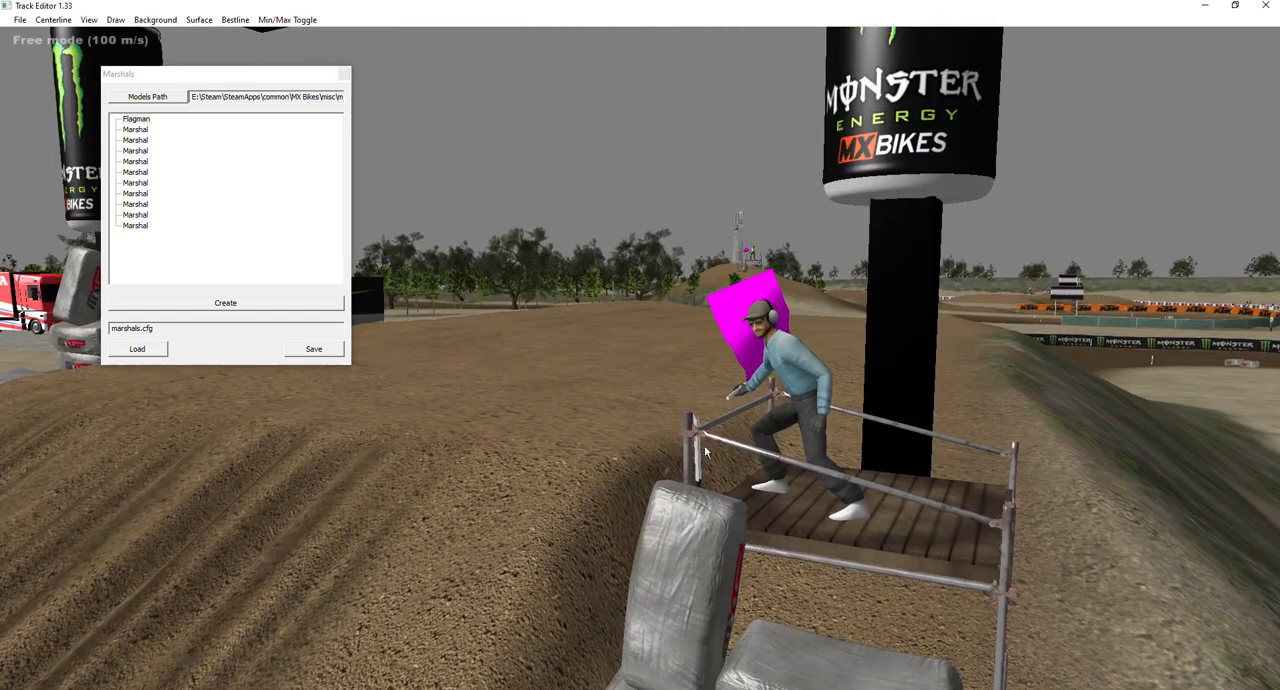
Create a new marshal on the dirt of the finish jump, next to the flagman's platform.
click(288, 204)
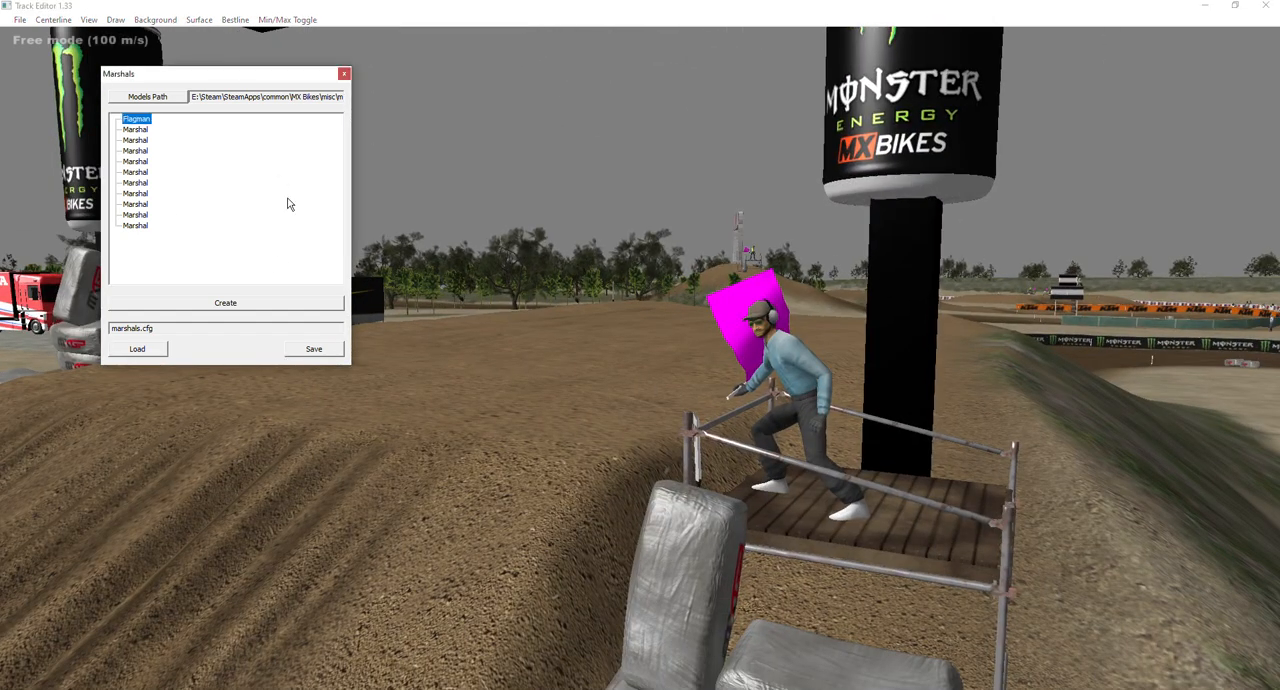
click(221, 309)
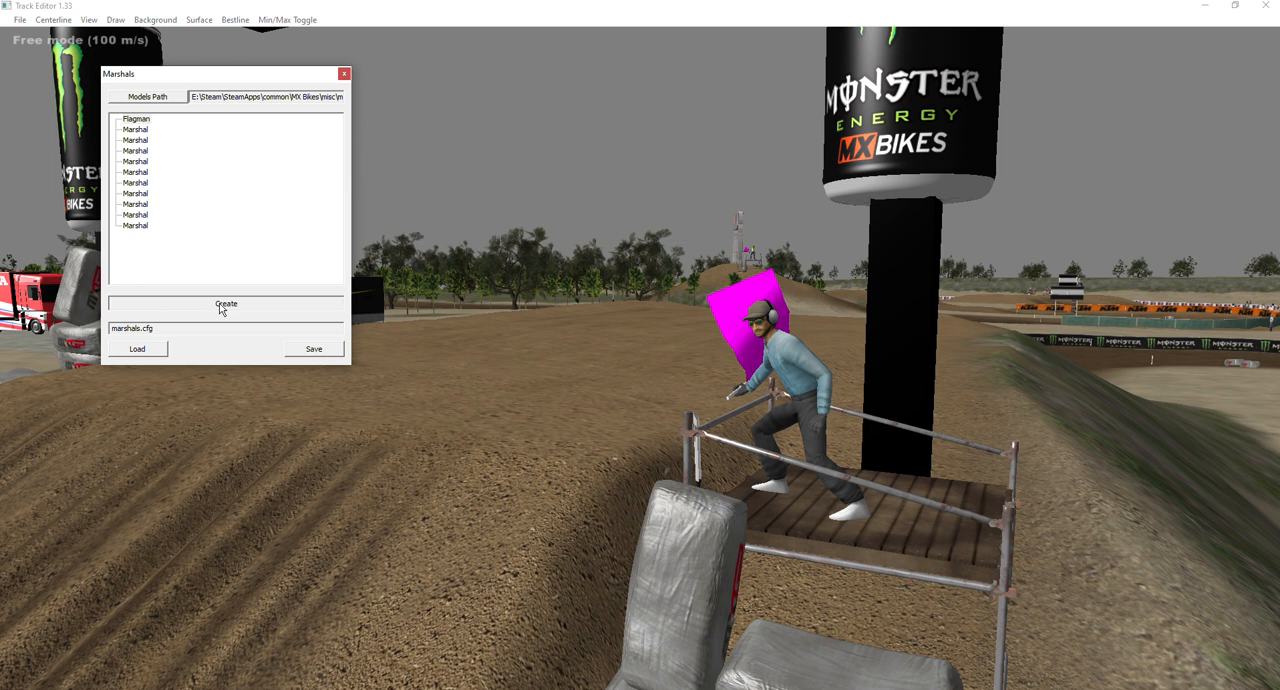
click(576, 445)
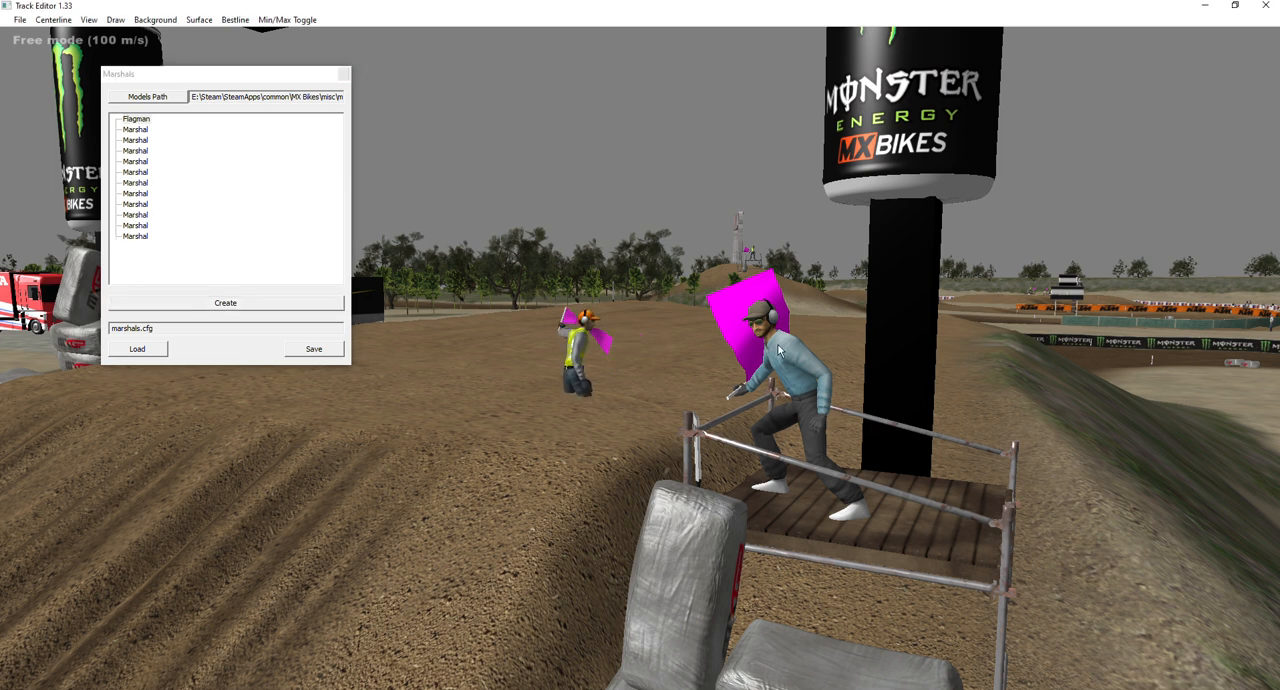
Adjust the new marshal's position, direction and height so it stands on the surface of the finish jump.
right_drag(739, 379, 768, 387)
key(w)
key(s)
key(w)
key(s)
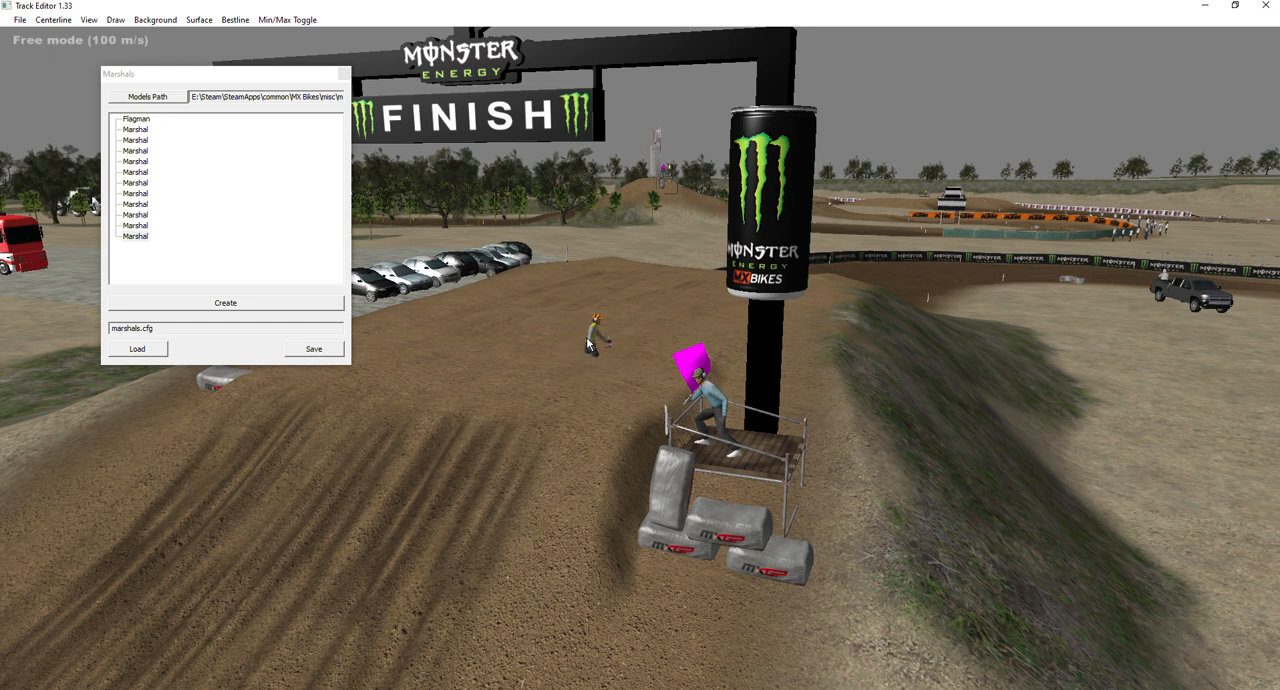
drag(601, 293, 522, 392)
drag(632, 315, 433, 355)
drag(573, 372, 582, 348)
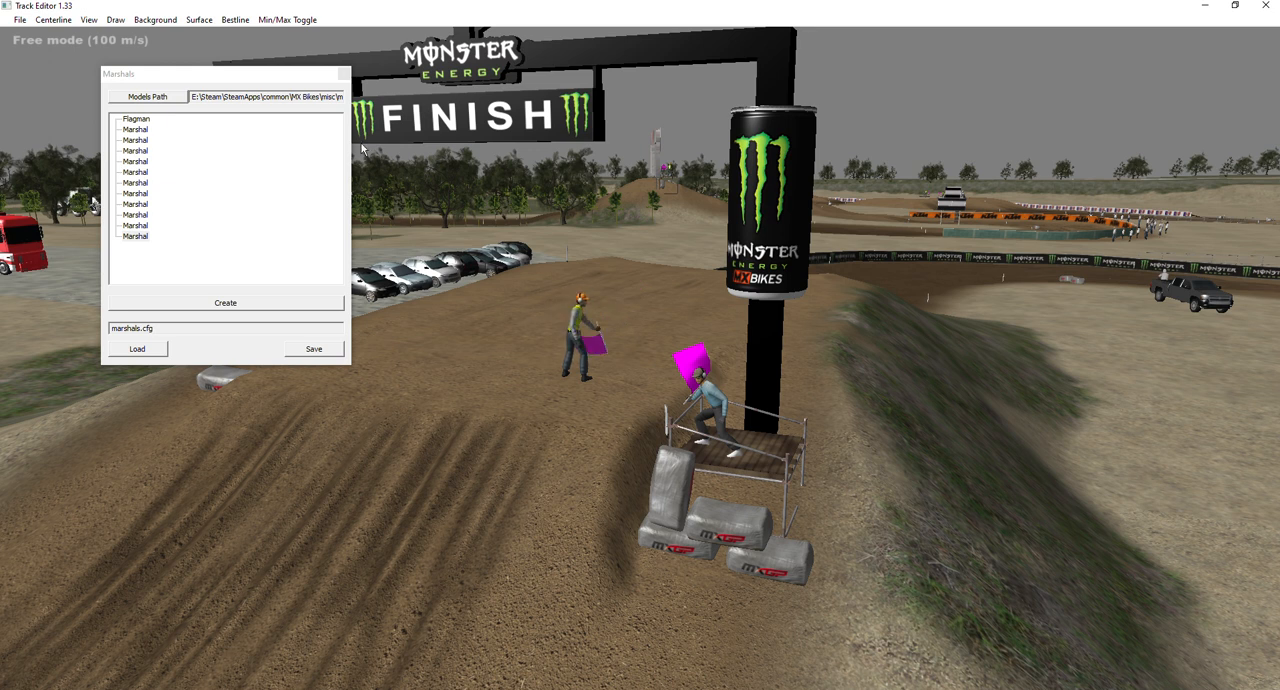
Move the new marshal down to the inside of the corner after the finish jump, beside the MXGP bales.
drag(264, 84, 170, 63)
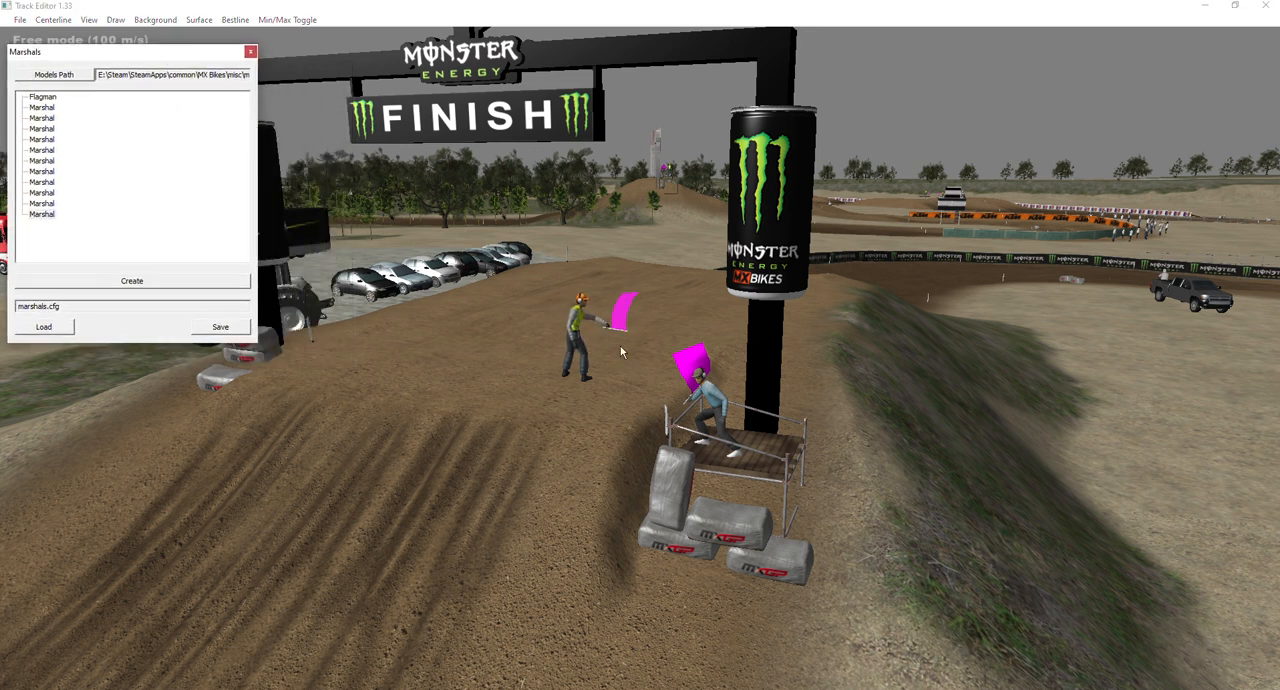
click(736, 316)
right_drag(736, 316, 988, 343)
key(d)
key(w)
key(a)
key(s)
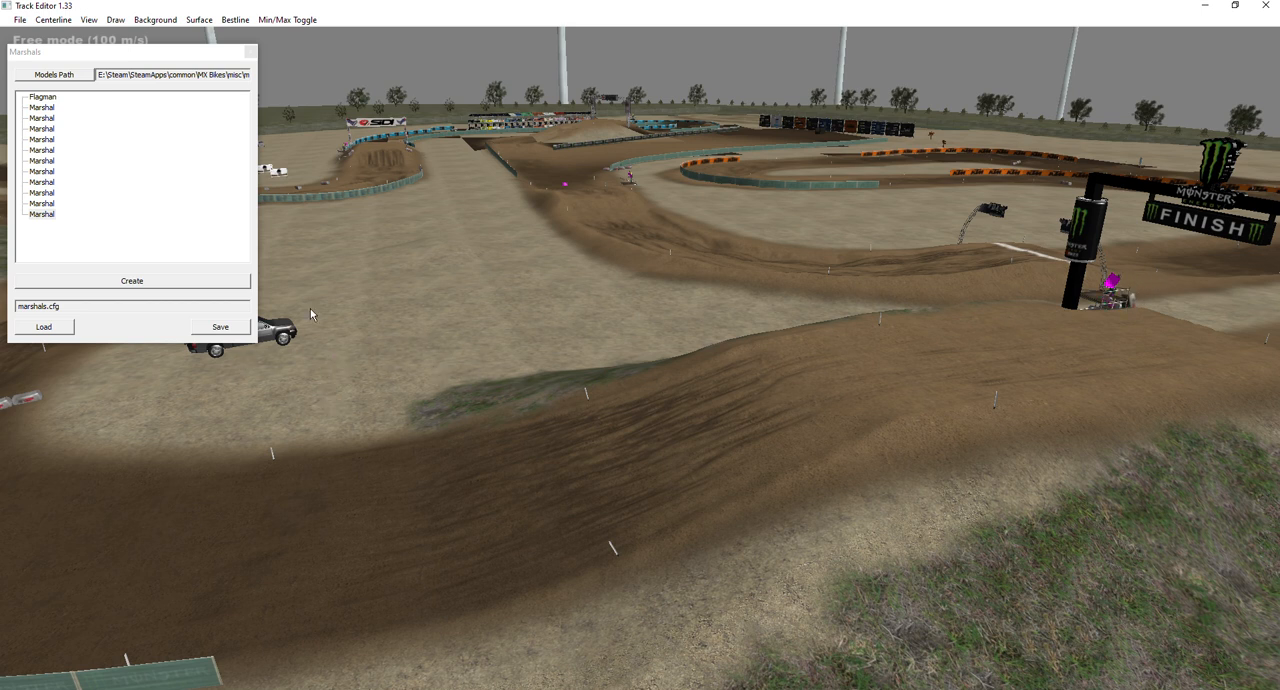
right_drag(621, 379, 725, 261)
key(w)
key(s)
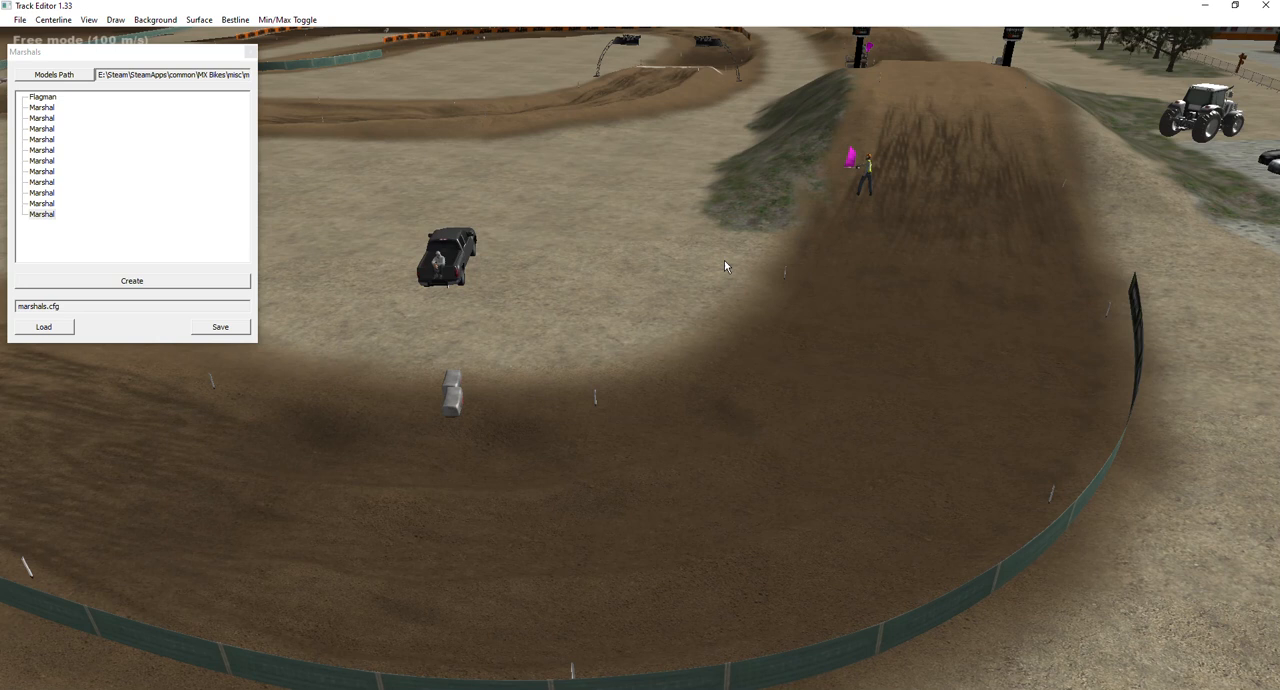
drag(573, 244, 531, 283)
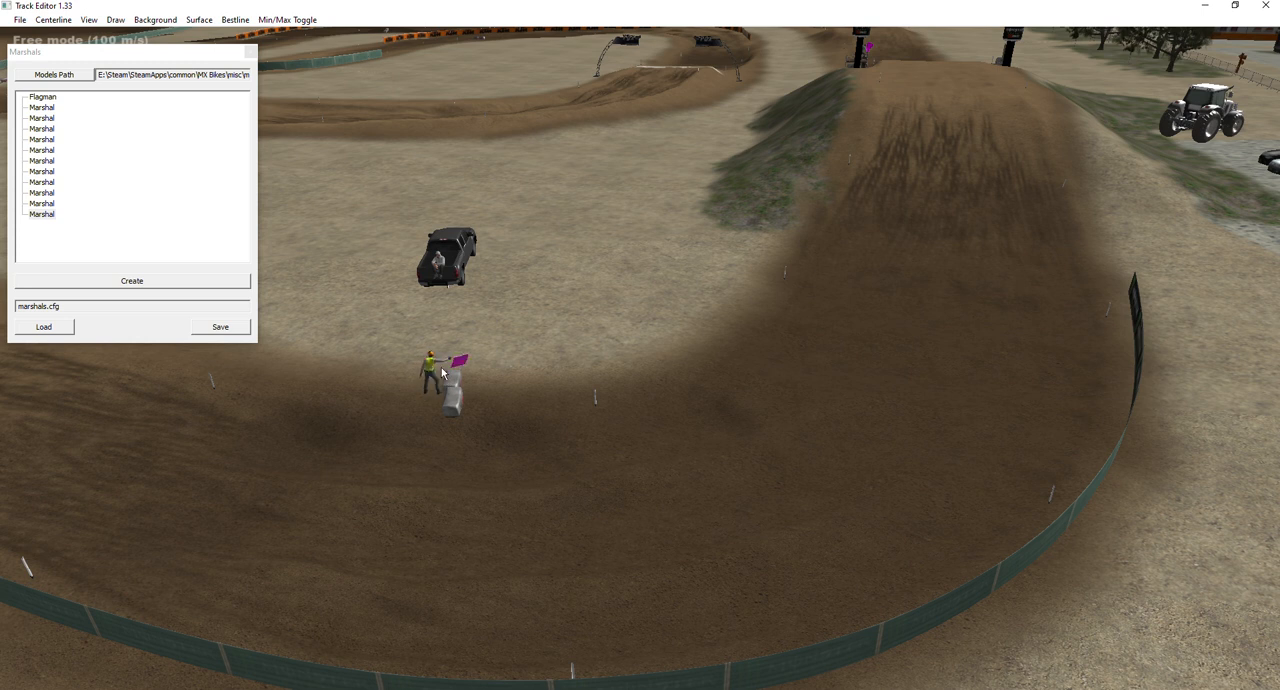
Fine-tune the marshal's placement so it stands on the ground directly behind the two MXGP bales.
key(w)
right_drag(614, 331, 500, 375)
key(w)
key(s)
right_drag(642, 420, 642, 350)
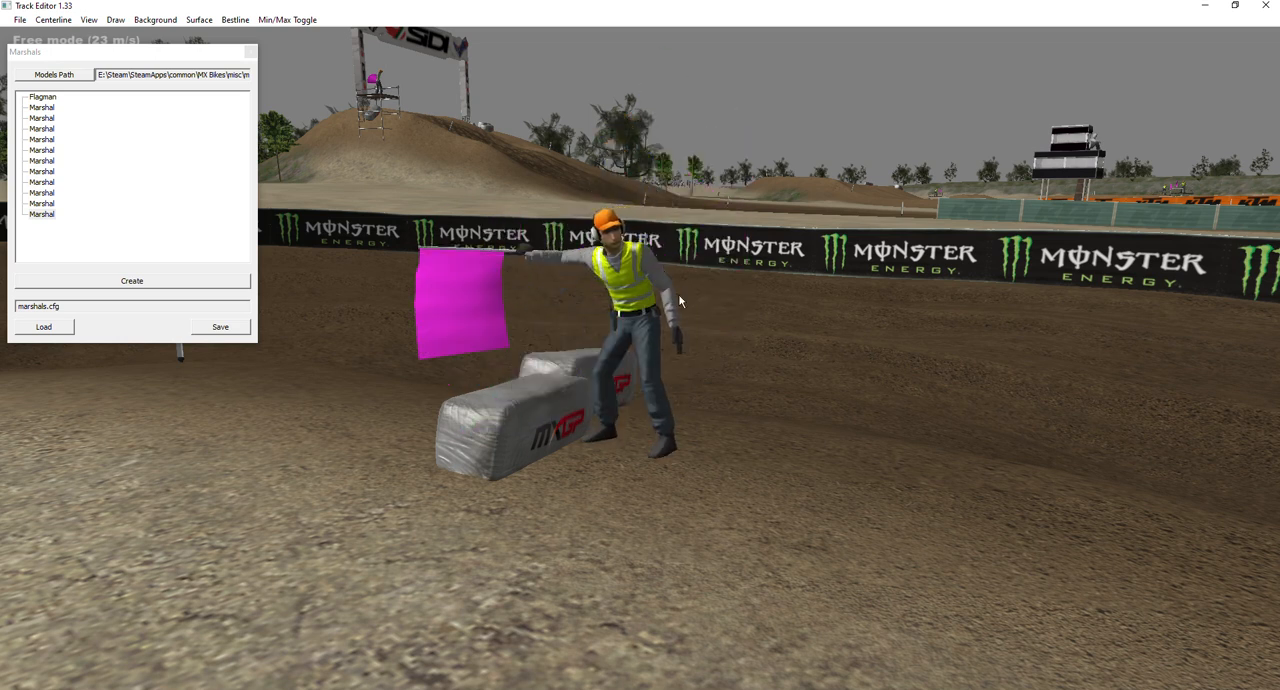
Calculate the longitudinal track position for the marshal behind the bales and accept its parameters.
right_drag(706, 343, 771, 343)
key(s)
right_click(772, 344)
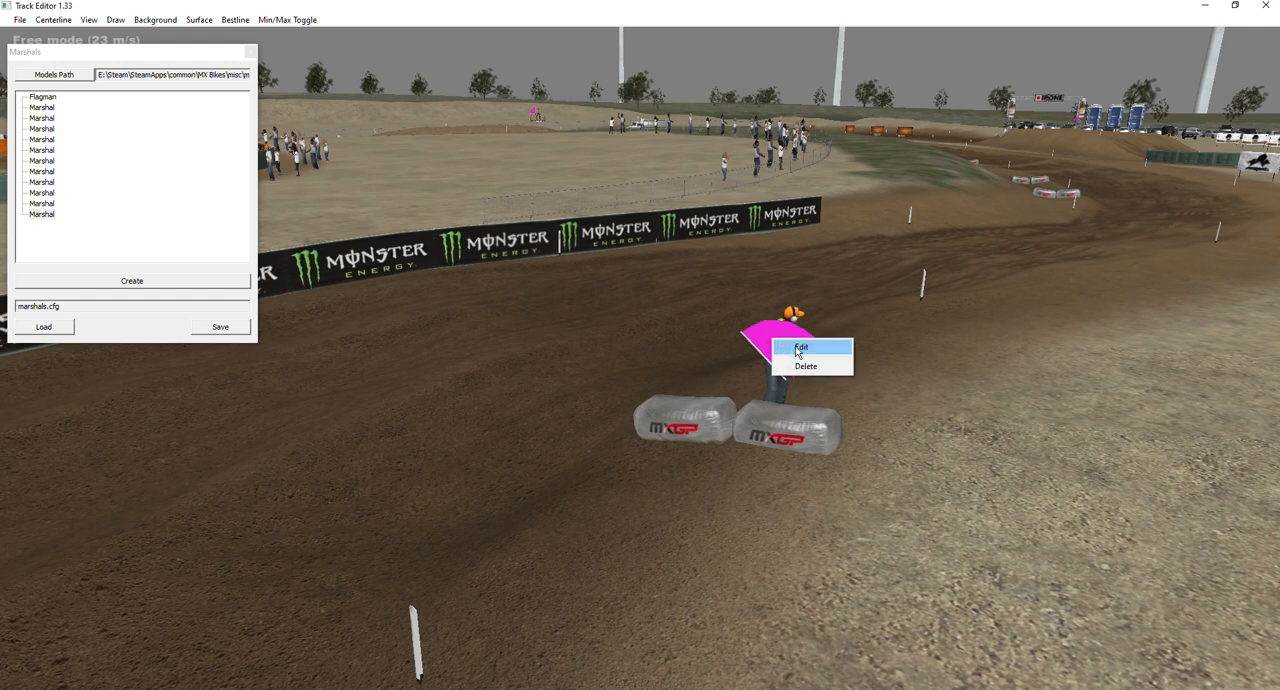
click(800, 348)
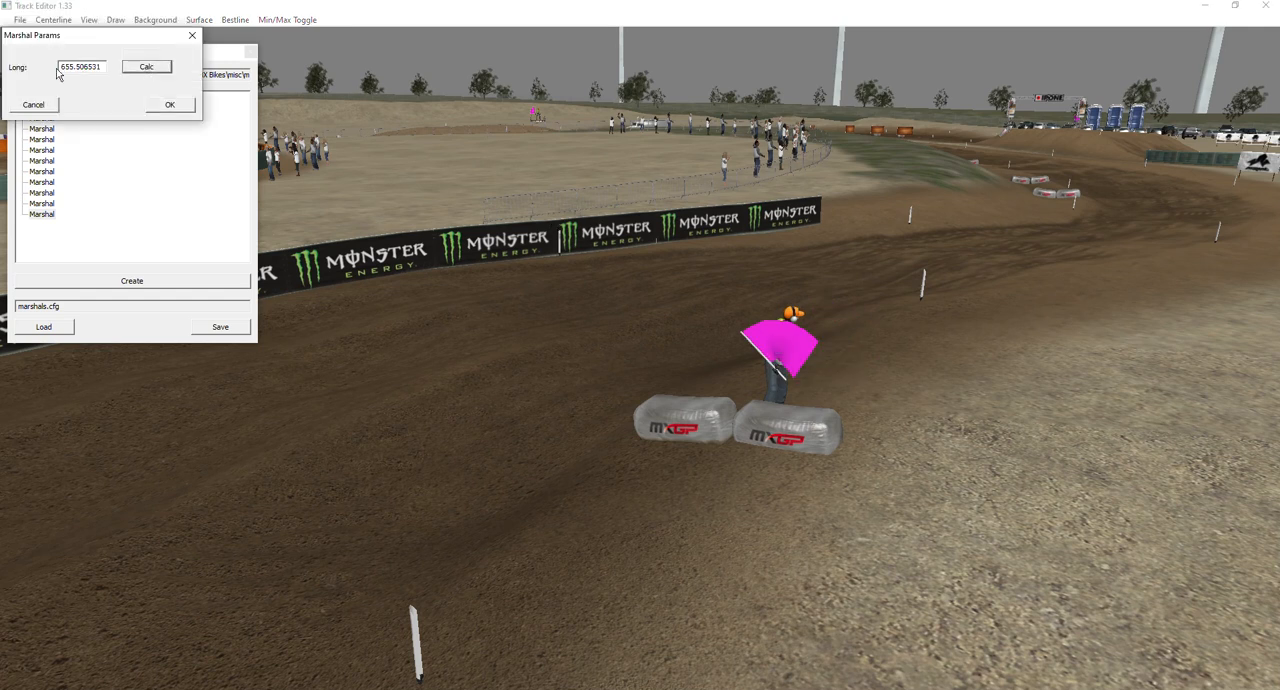
click(171, 106)
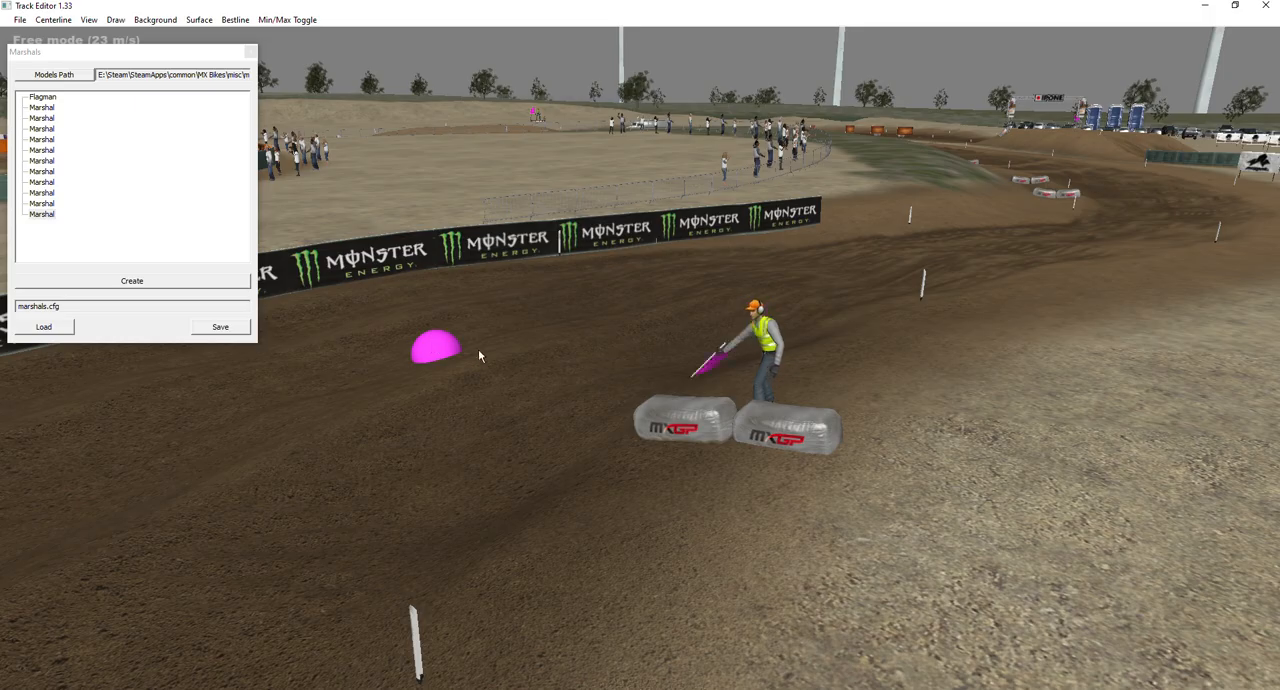
Examine the marshal's pink marker sphere on the track from several angles around the corner.
key(a)
mouse_move(522, 367)
right_down()
mouse_move(700, 312)
mouse_move(520, 320)
mouse_move(800, 440)
mouse_move(770, 455)
mouse_move(775, 340)
mouse_move(700, 360)
mouse_move(740, 365)
mouse_move(800, 560)
mouse_move(780, 370)
mouse_move(800, 450)
mouse_move(590, 355)
mouse_move(880, 325)
mouse_move(700, 345)
mouse_move(560, 270)
mouse_move(400, 430)
mouse_move(385, 395)
mouse_move(290, 390)
mouse_move(90, 330)
mouse_move(20, 325)
mouse_move(330, 342)
right_up()
key(a)
key(s)
key(w)
key(d)
key(s)
key(a)
key(s)
key(w)
key(w)
key(d)
key(s)
key(w)
key(s)
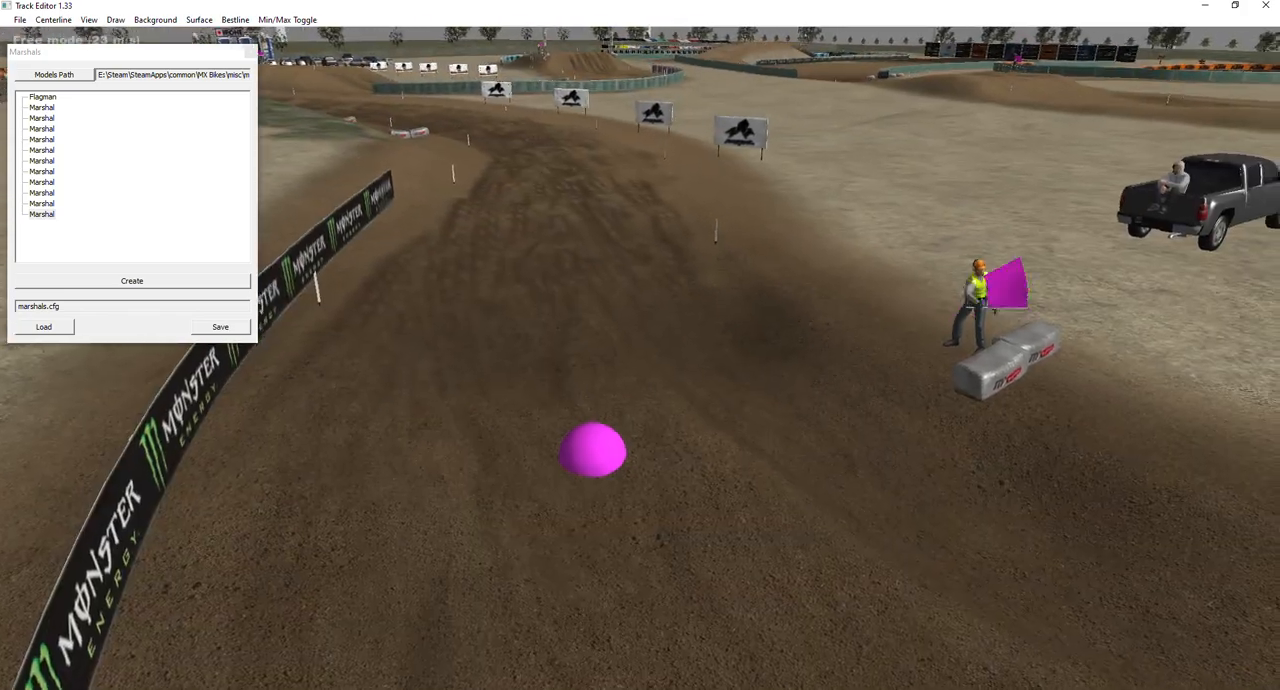
Create another marshal near the corner where the first new marshal stands.
click(192, 280)
click(781, 207)
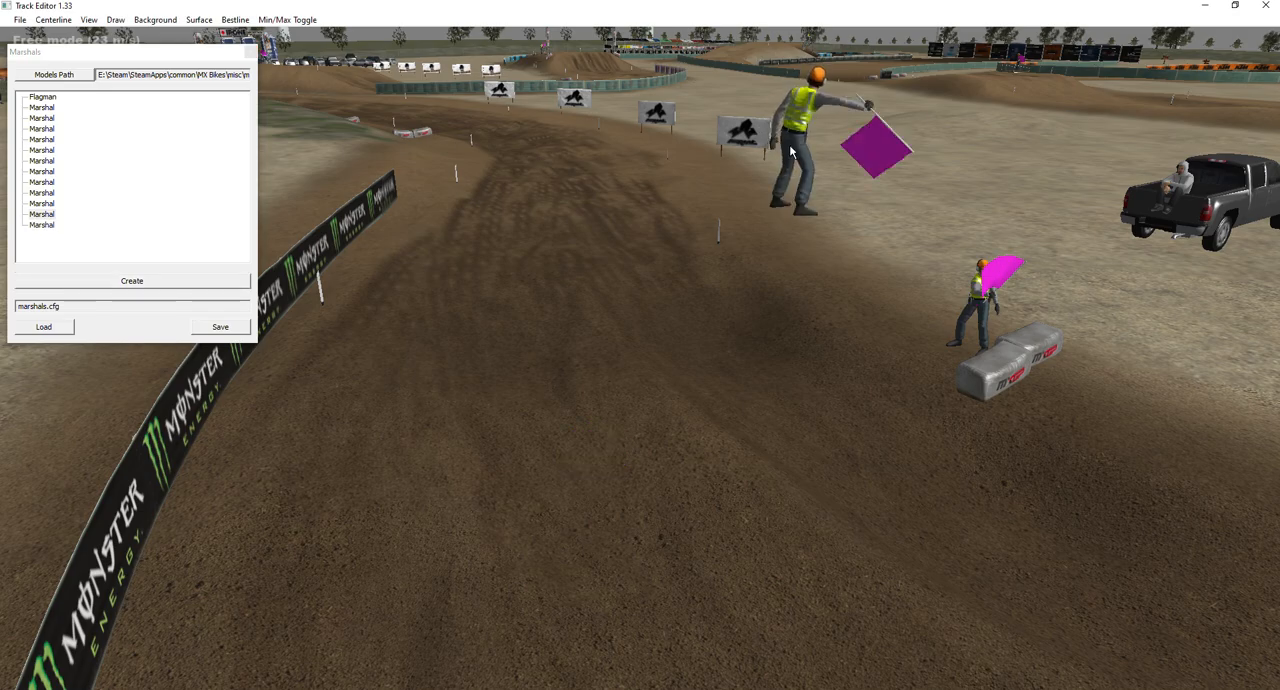
click(42, 223)
Move the second new marshal along the track to the outer edge of the straight beyond the green fence.
right_drag(686, 223, 760, 340)
key(s)
key(s)
mouse_move(641, 343)
right_down()
mouse_move(560, 270)
mouse_move(680, 240)
mouse_move(641, 343)
right_up()
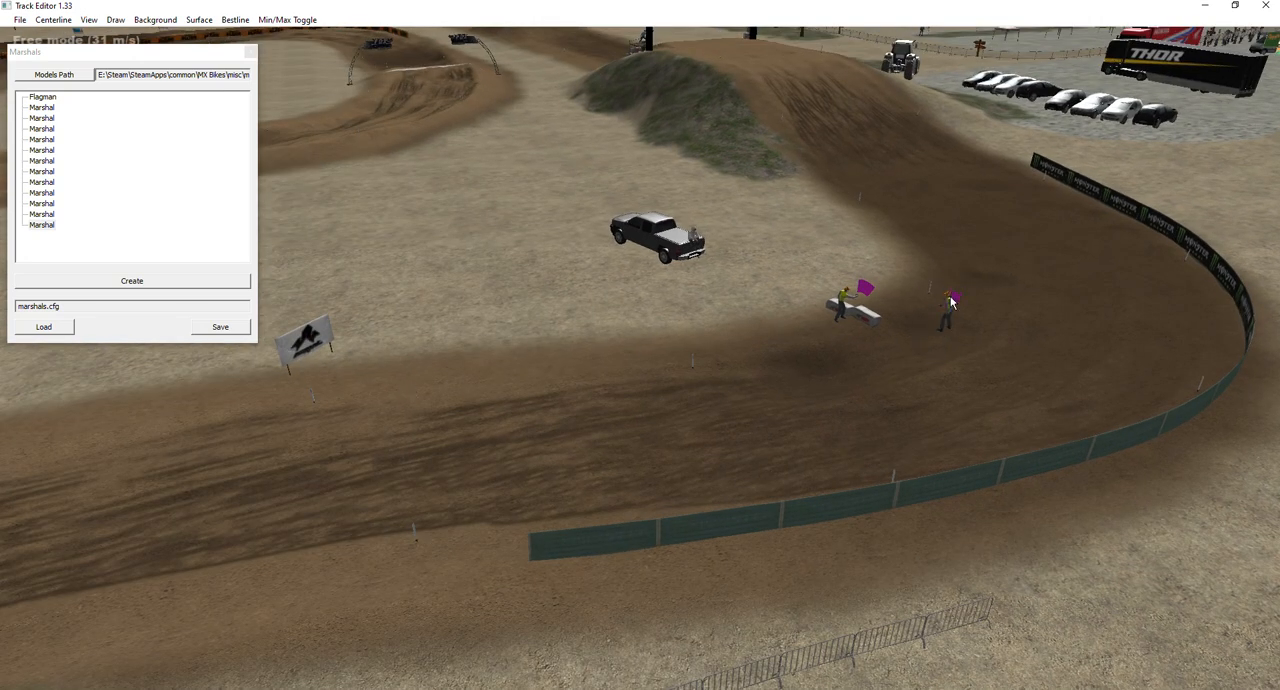
drag(293, 465, 202, 528)
drag(95, 560, 102, 617)
Calculate and accept the second marshal's longitudinal track position, and check its marker sphere on the track.
right_click(108, 604)
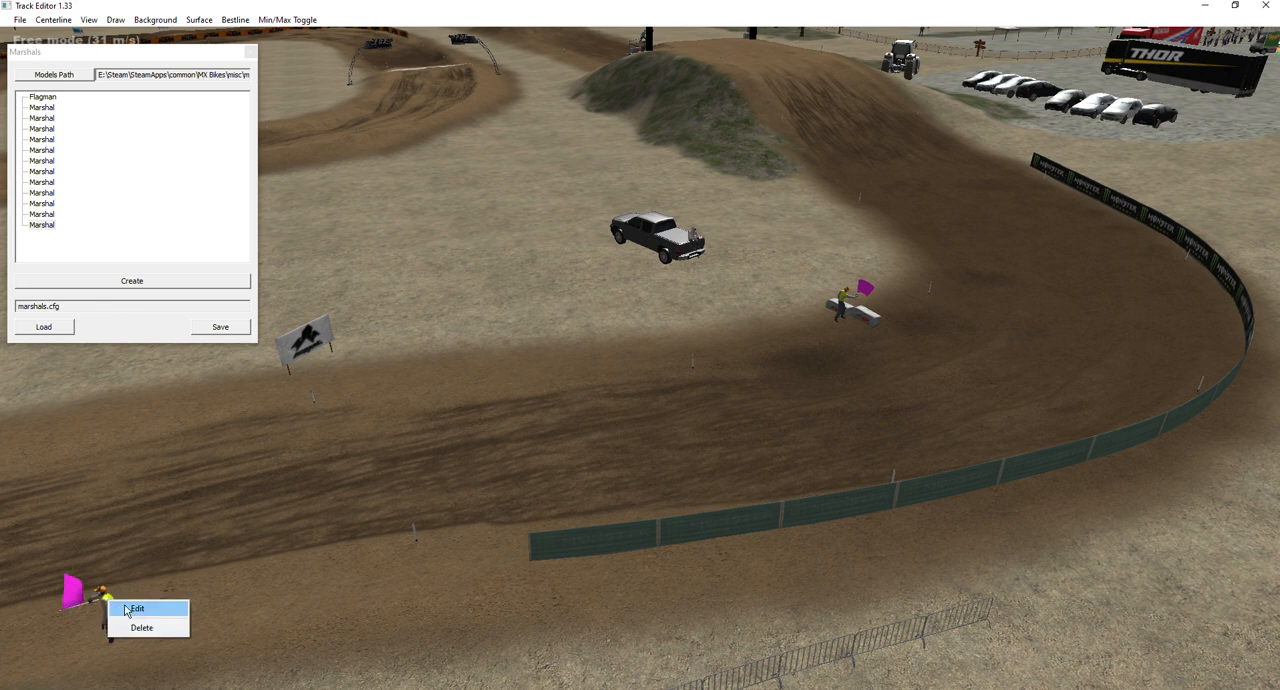
click(115, 607)
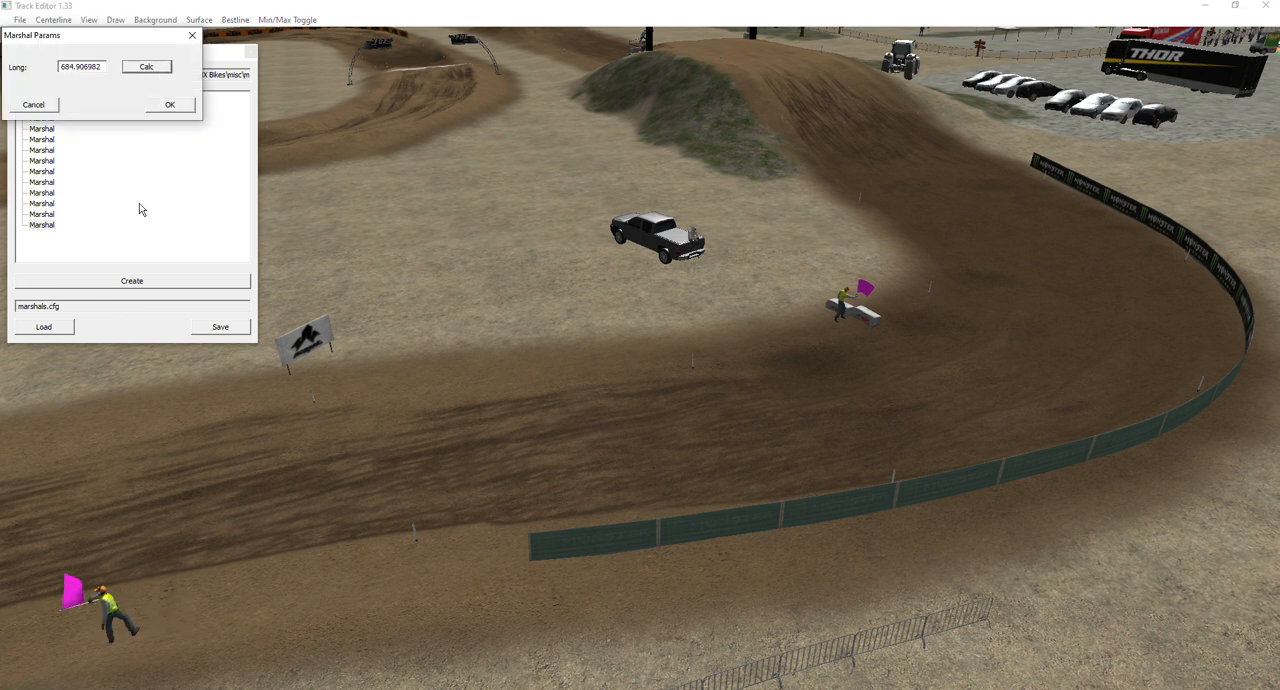
click(170, 106)
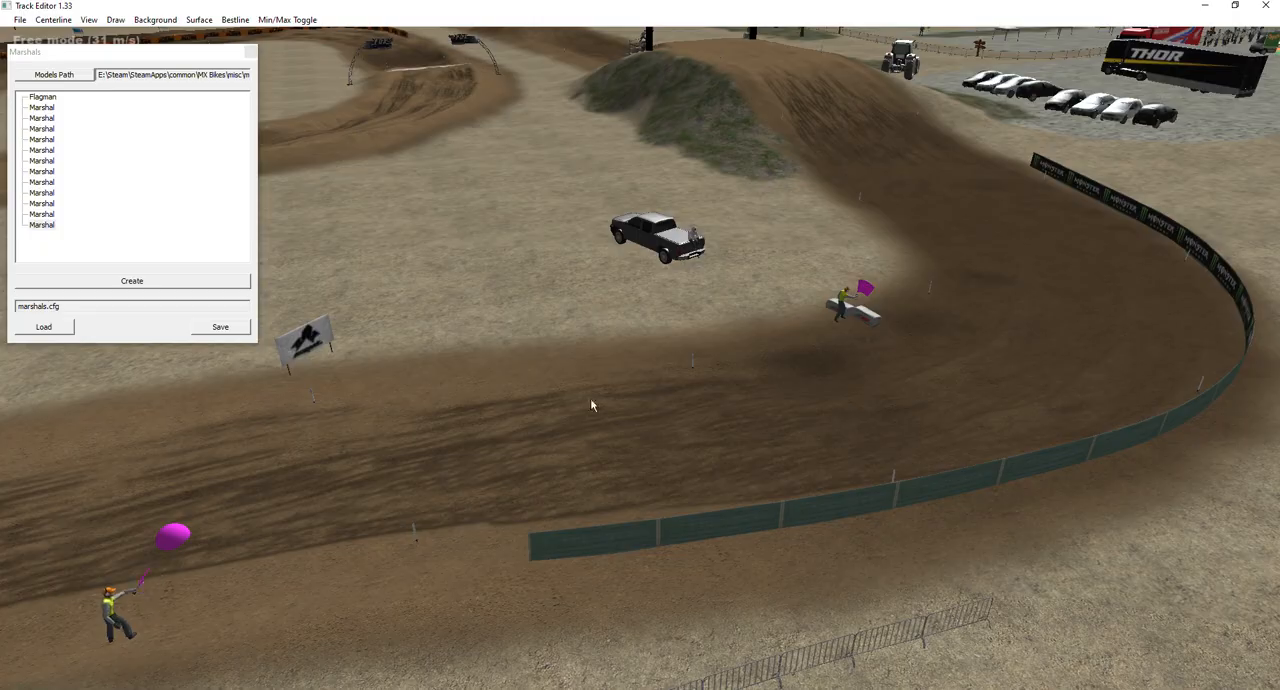
key(s)
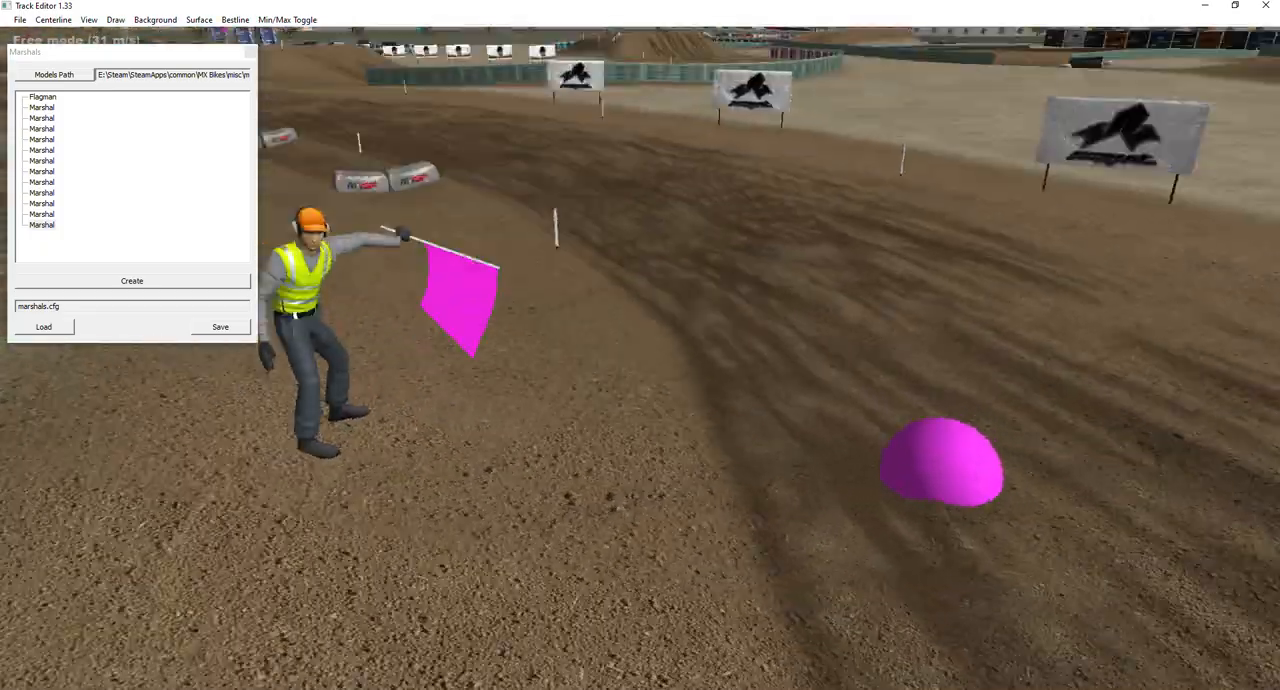
key(w)
key(s)
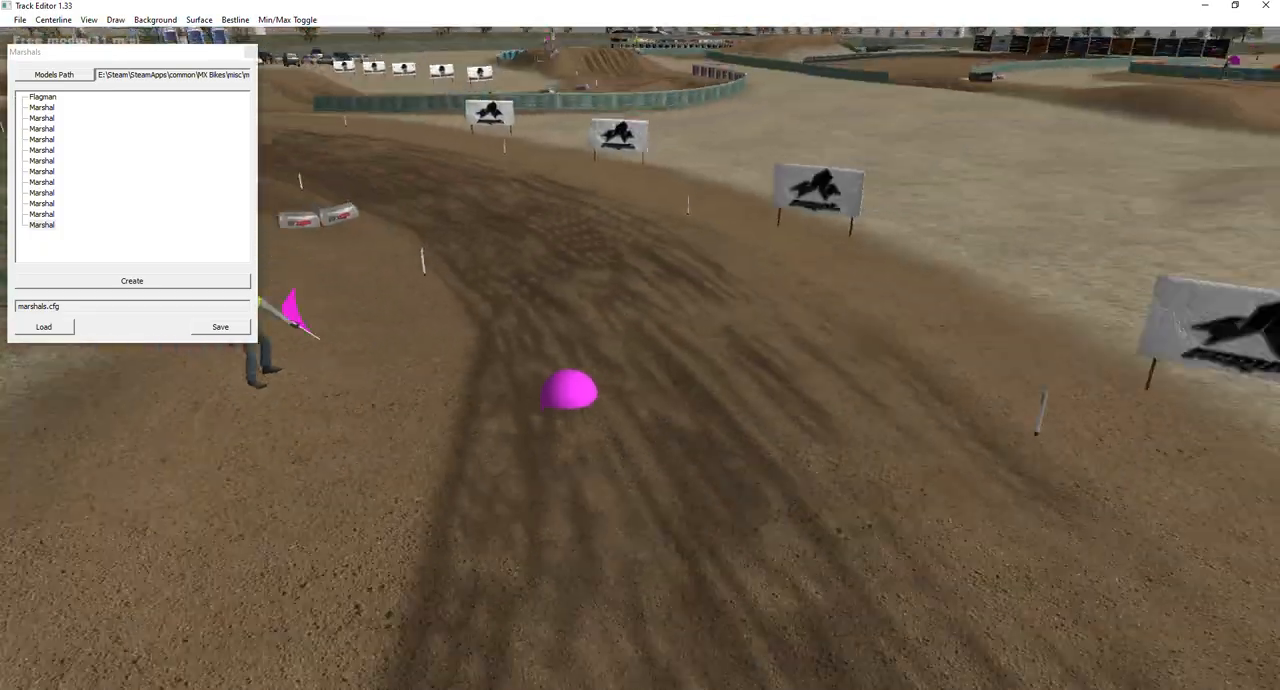
Check the last marshal and its pink marker sphere from several angles, and close the Marshals editor.
key(w)
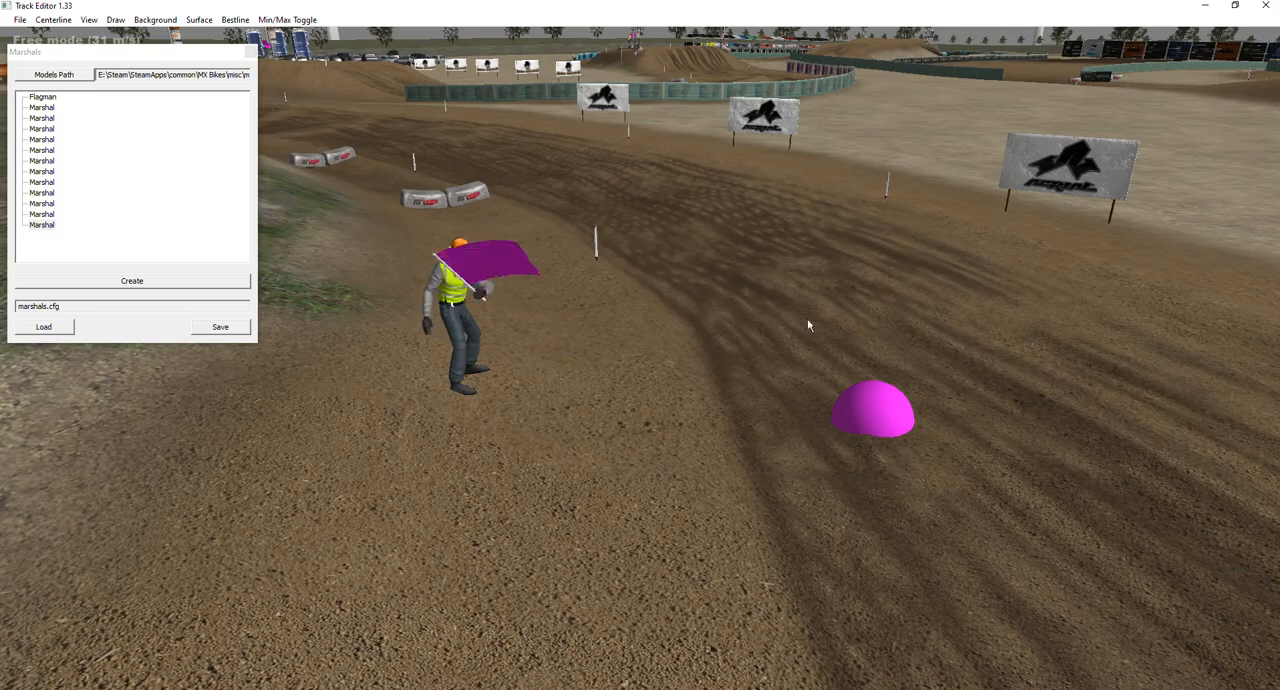
key(s)
key(s)
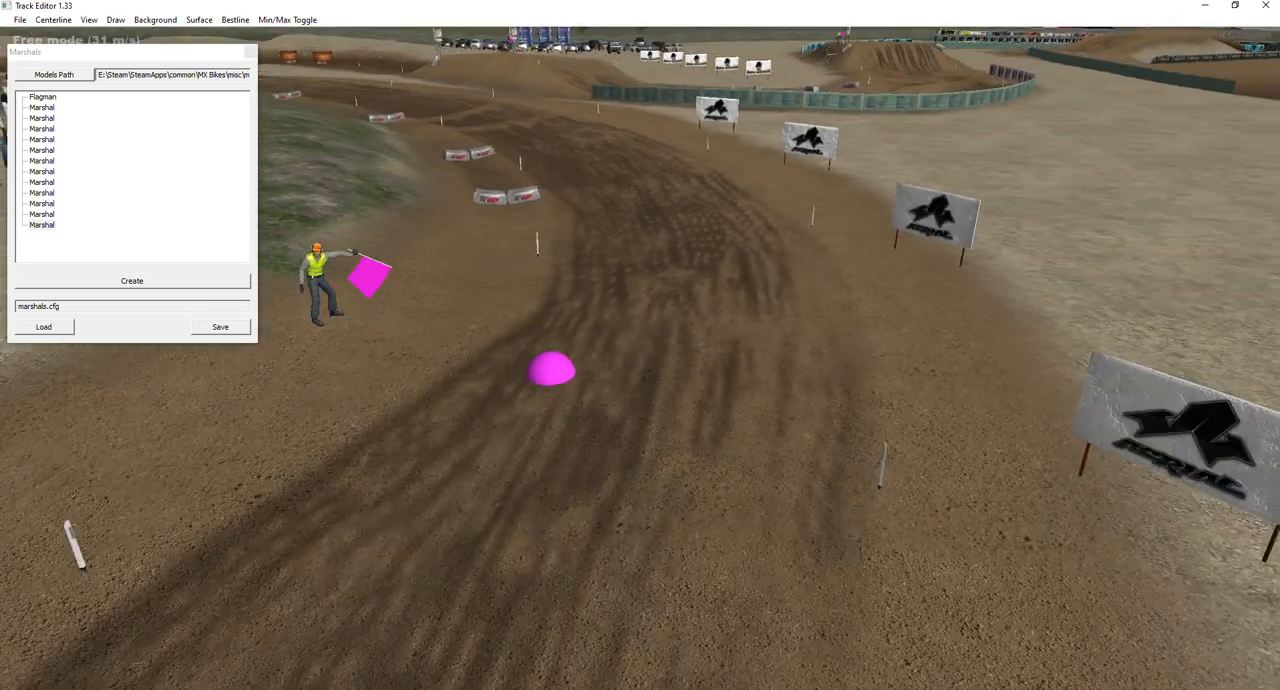
key(w)
right_drag(682, 353, 324, 312)
key(s)
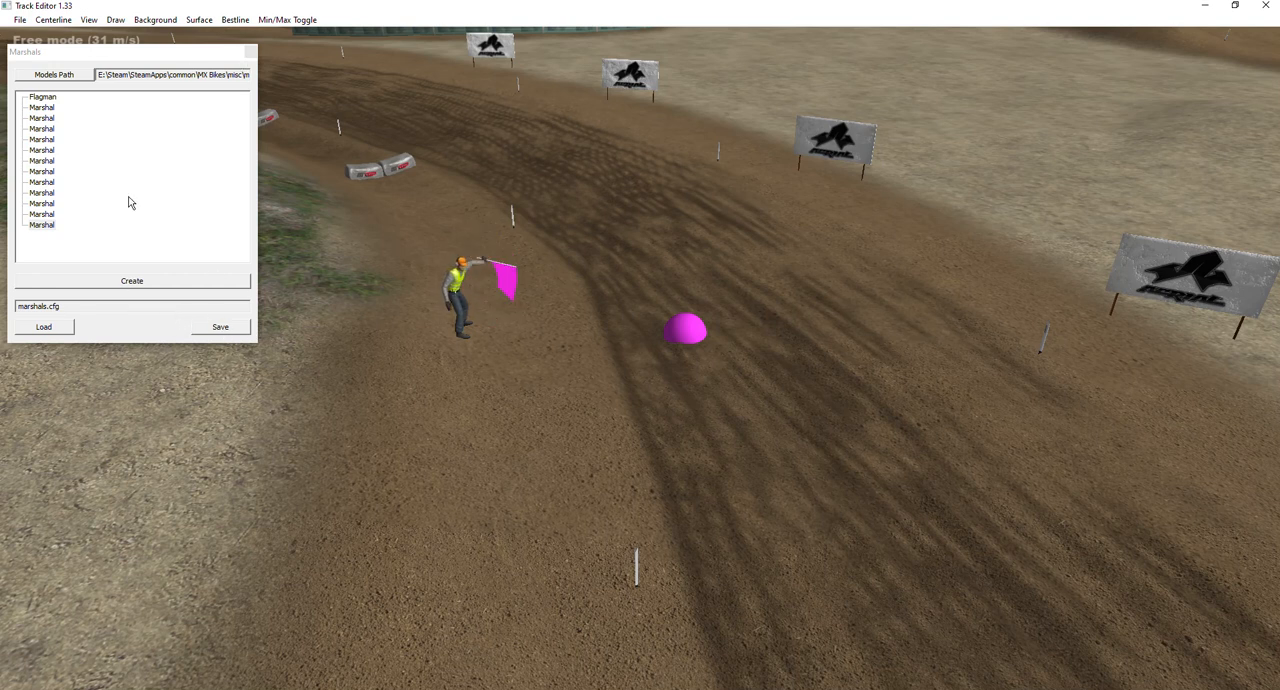
click(35, 305)
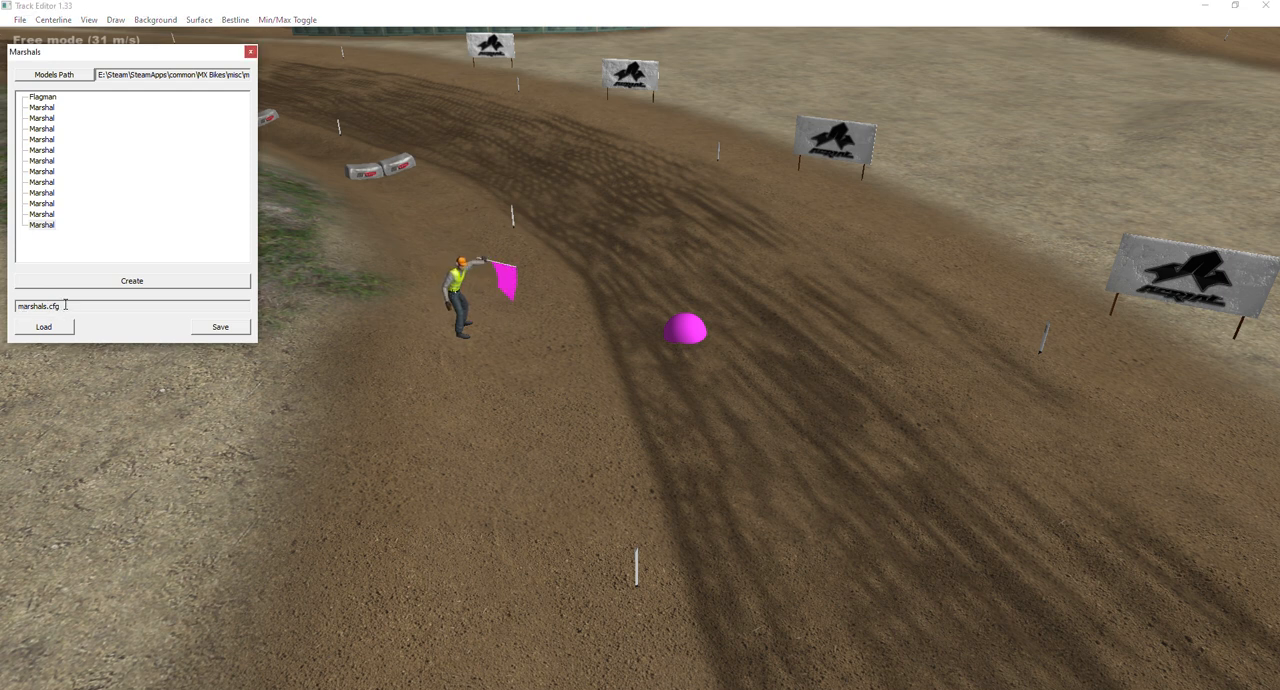
click(250, 51)
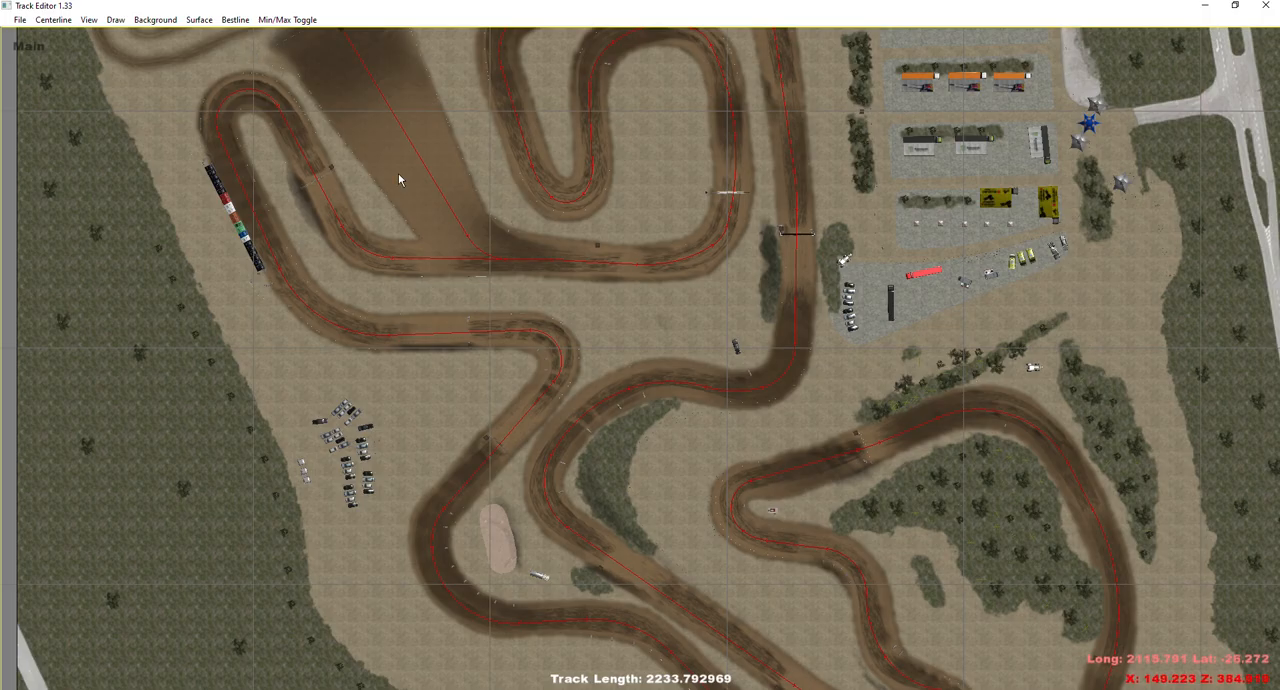
Examine the main centerline and its direction through the corners in the overhead track map.
scroll(677, 404, up, 6)
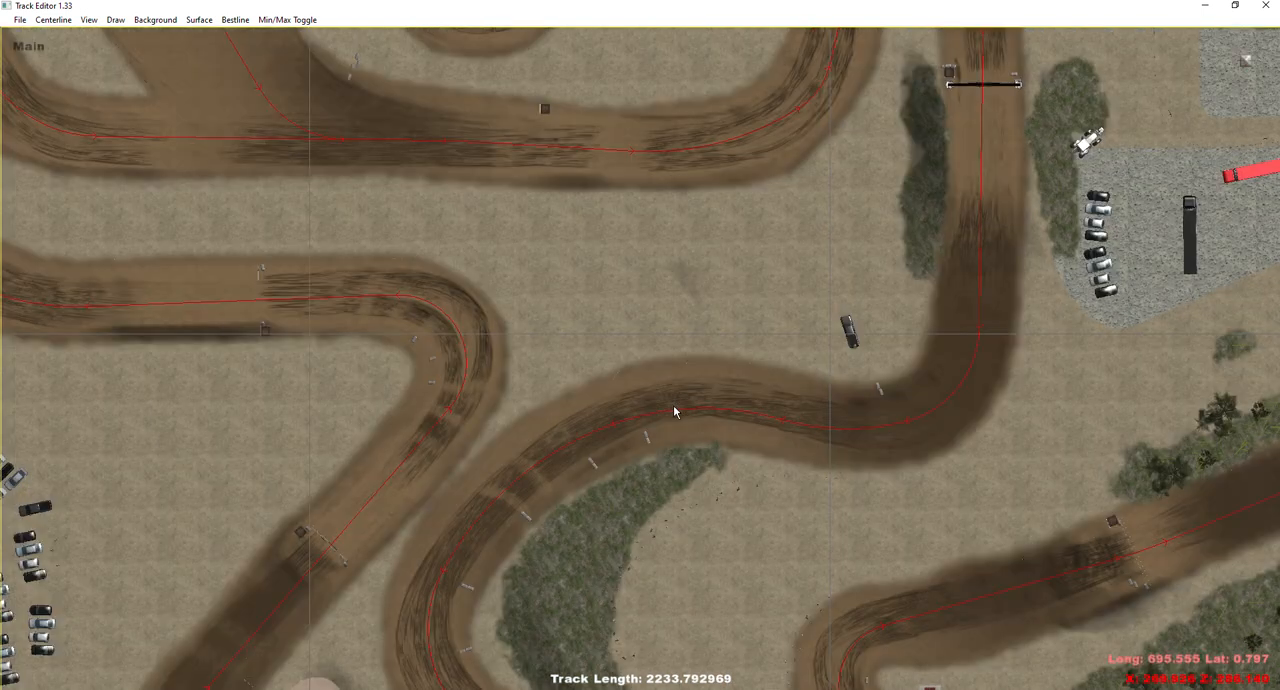
drag(820, 501, 627, 245)
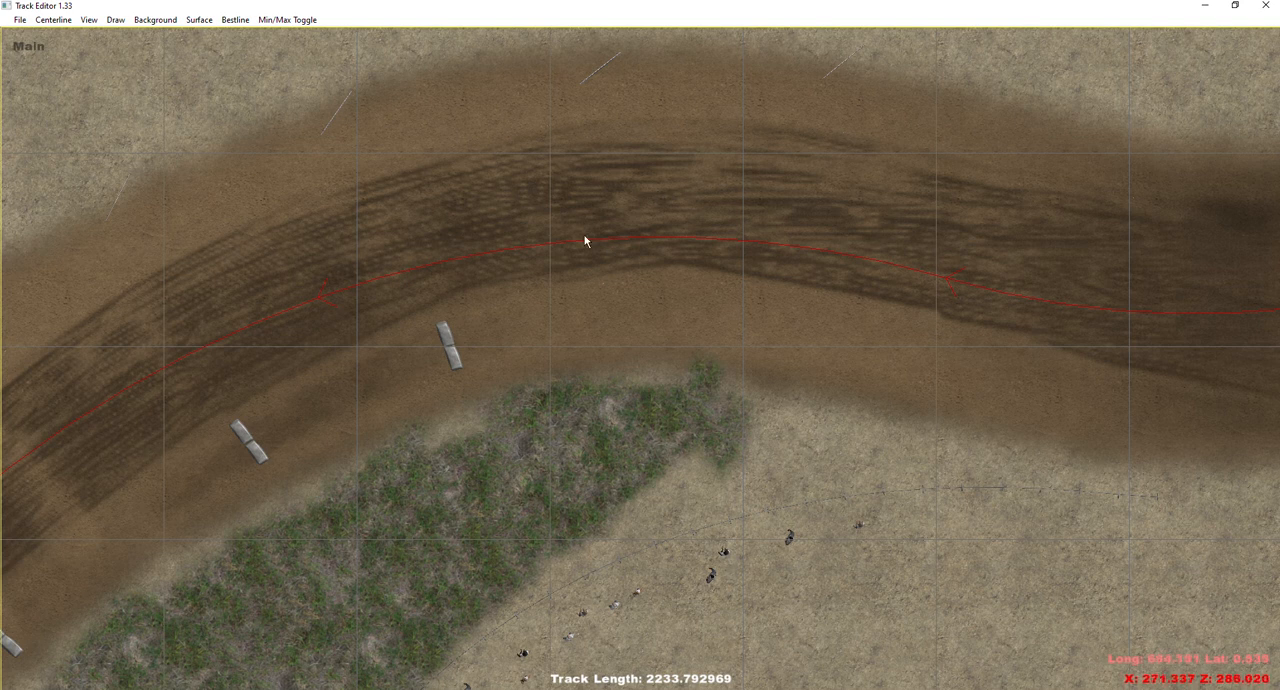
scroll(642, 236, down, 6)
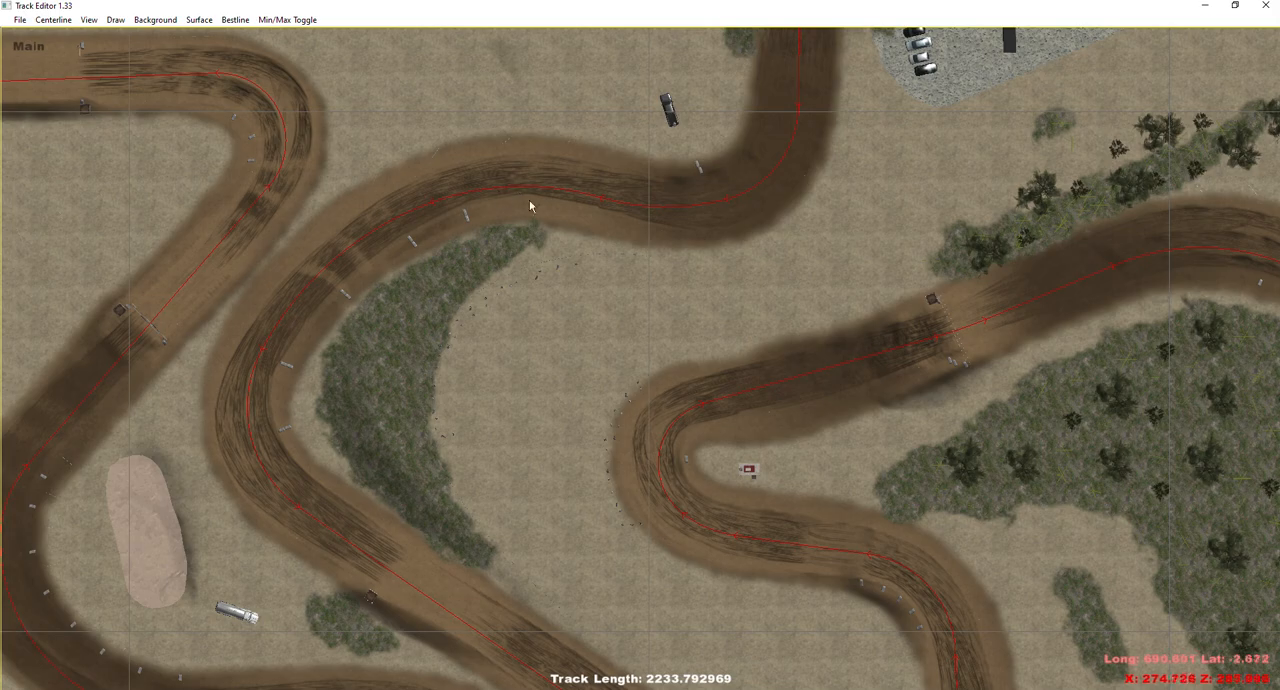
scroll(527, 170, up, 2)
drag(535, 194, 650, 359)
scroll(623, 280, down, 5)
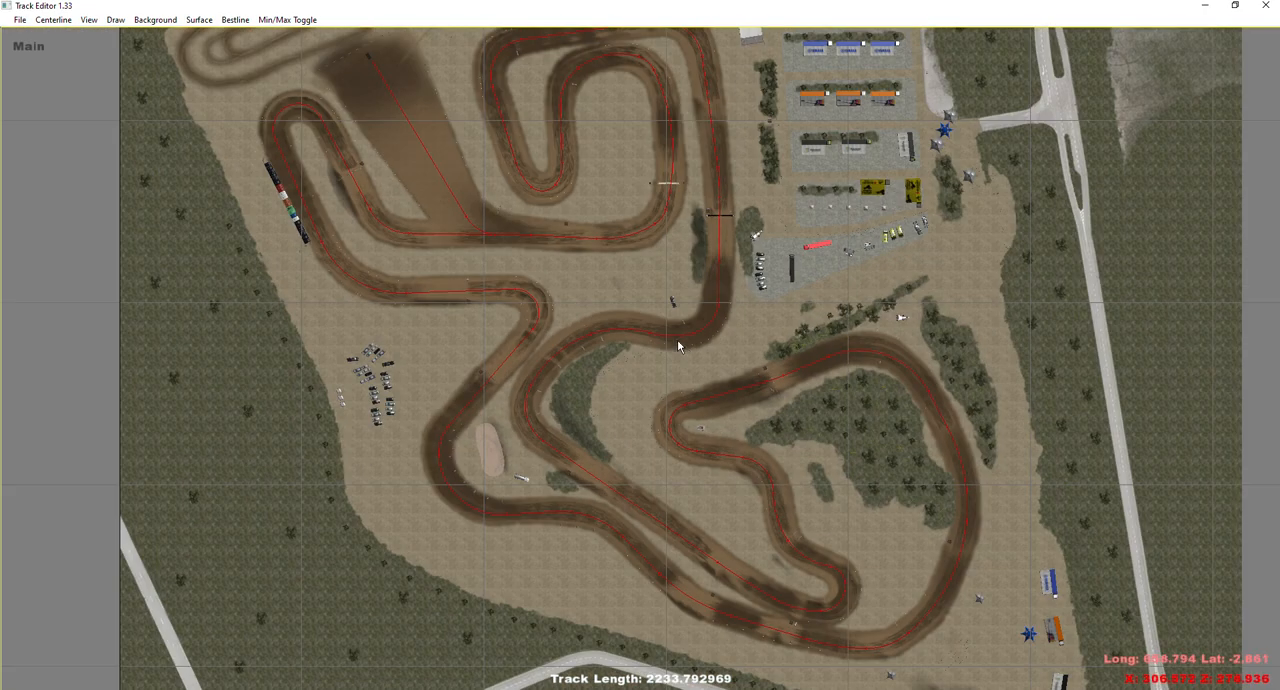
scroll(687, 347, up, 3)
drag(675, 322, 793, 527)
scroll(683, 379, up, 1)
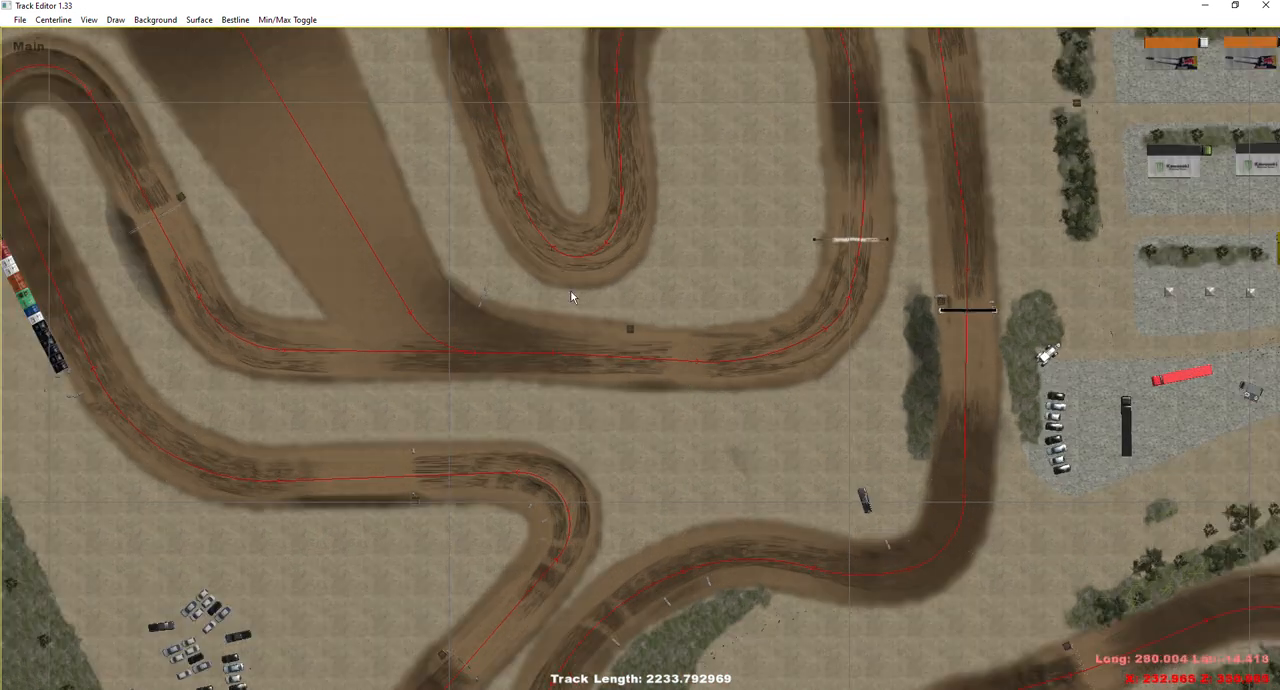
Open the Cameras Control view and place its window clear of the middle of the track scene.
click(44, 24)
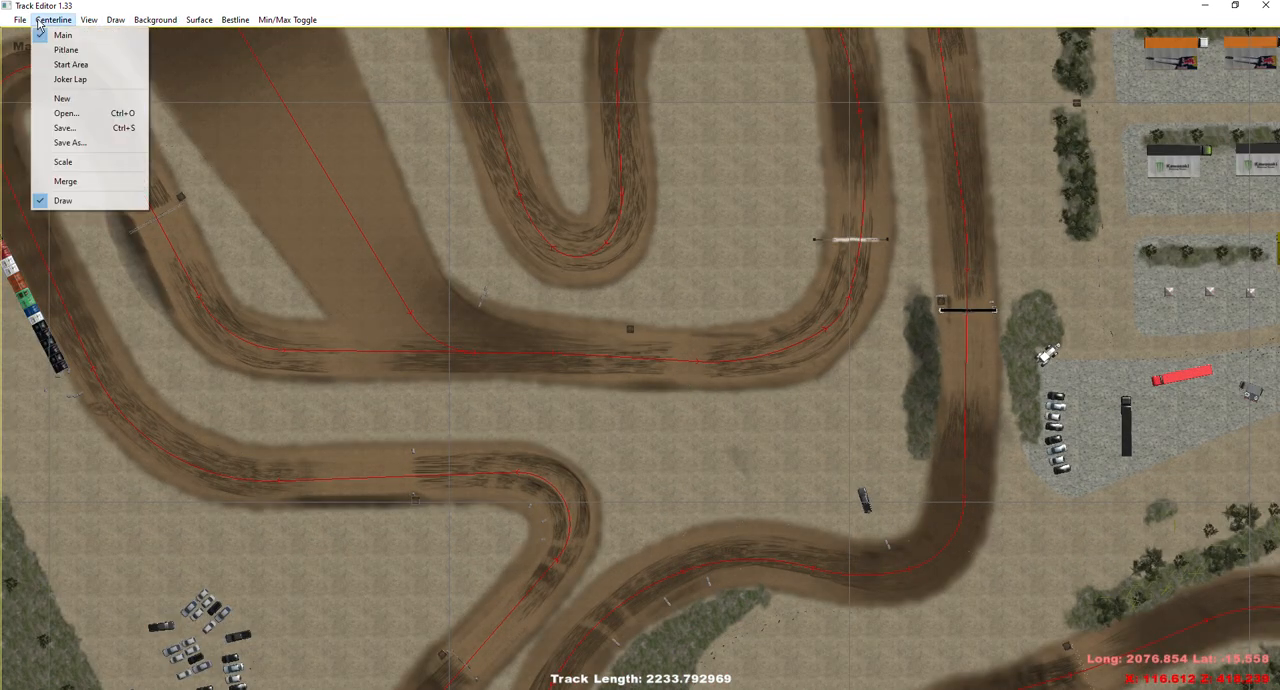
mouse_move(87, 26)
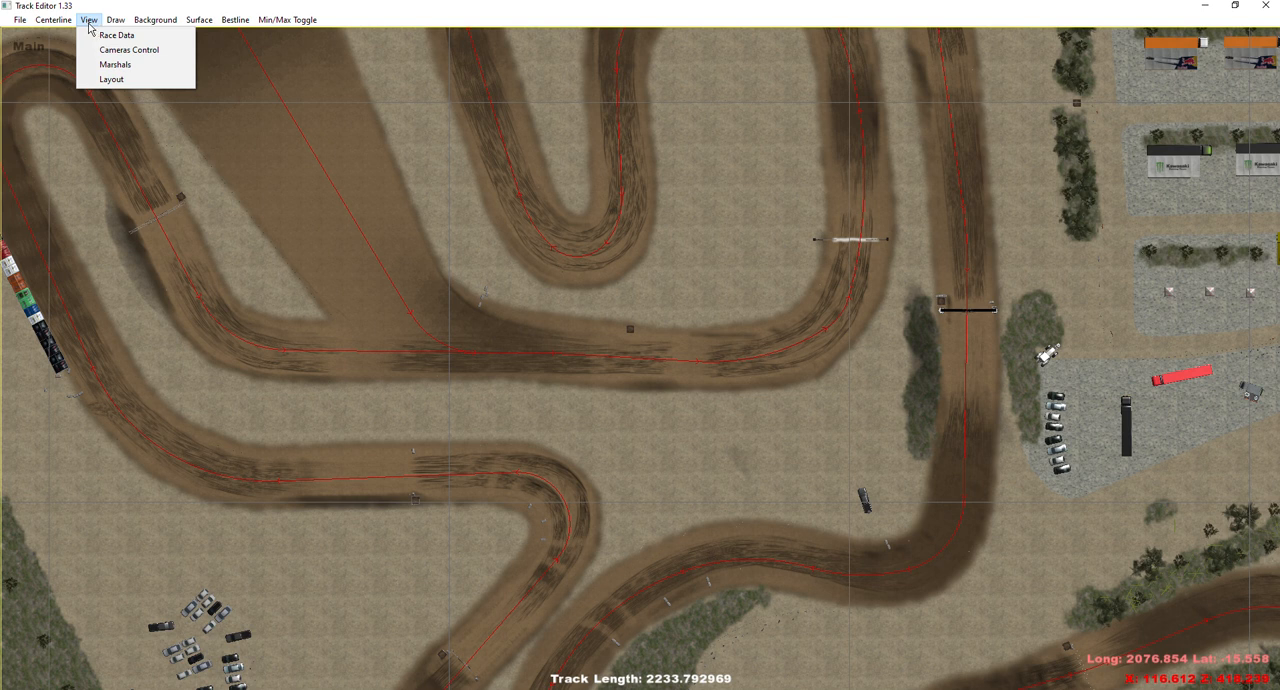
click(131, 55)
drag(1279, 104, 160, 374)
Survey the whole track in free mode, past the SIDI arch, the start straight and the finish arch.
drag(368, 337, 344, 257)
key(w)
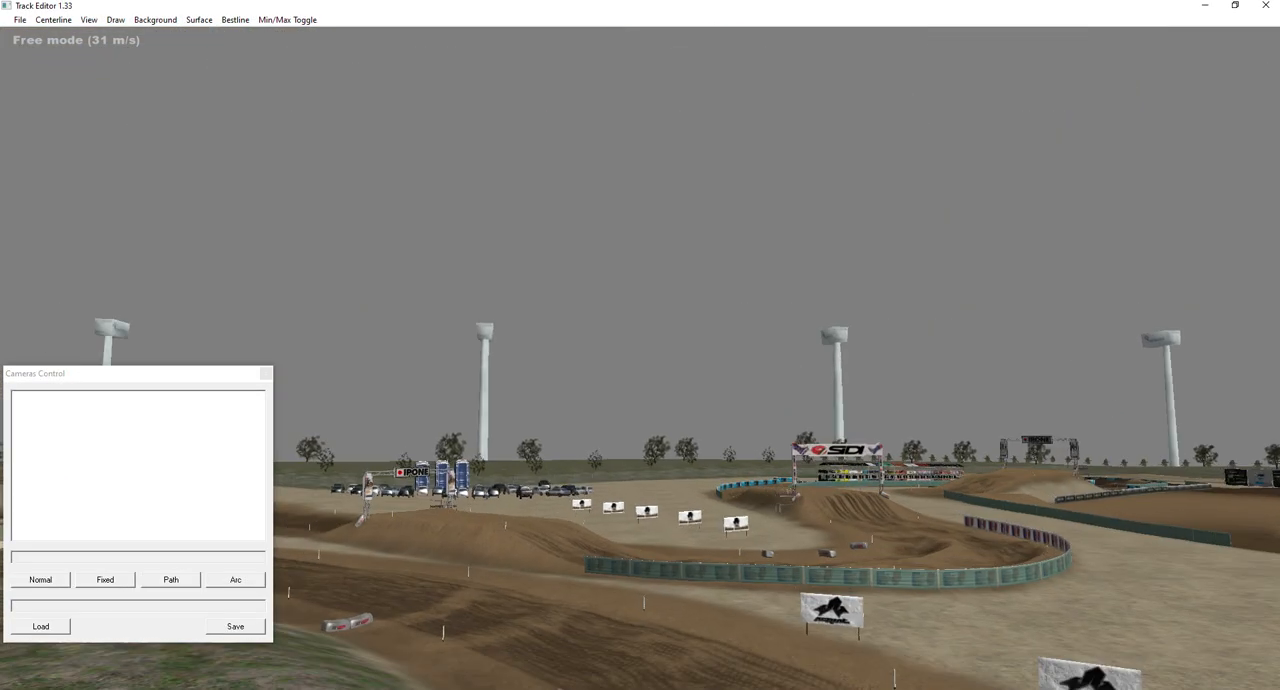
scroll(640, 358, up, 1)
key(w)
scroll(640, 358, up, 1)
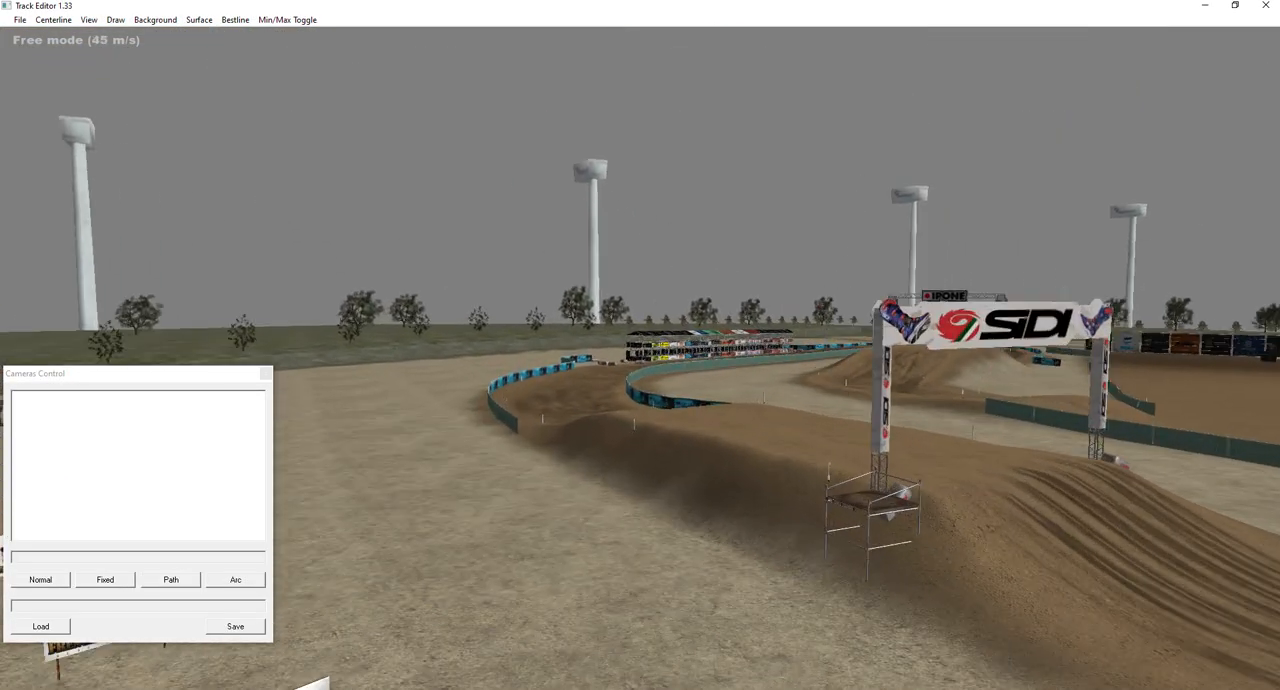
key(s)
key(w)
key(w)
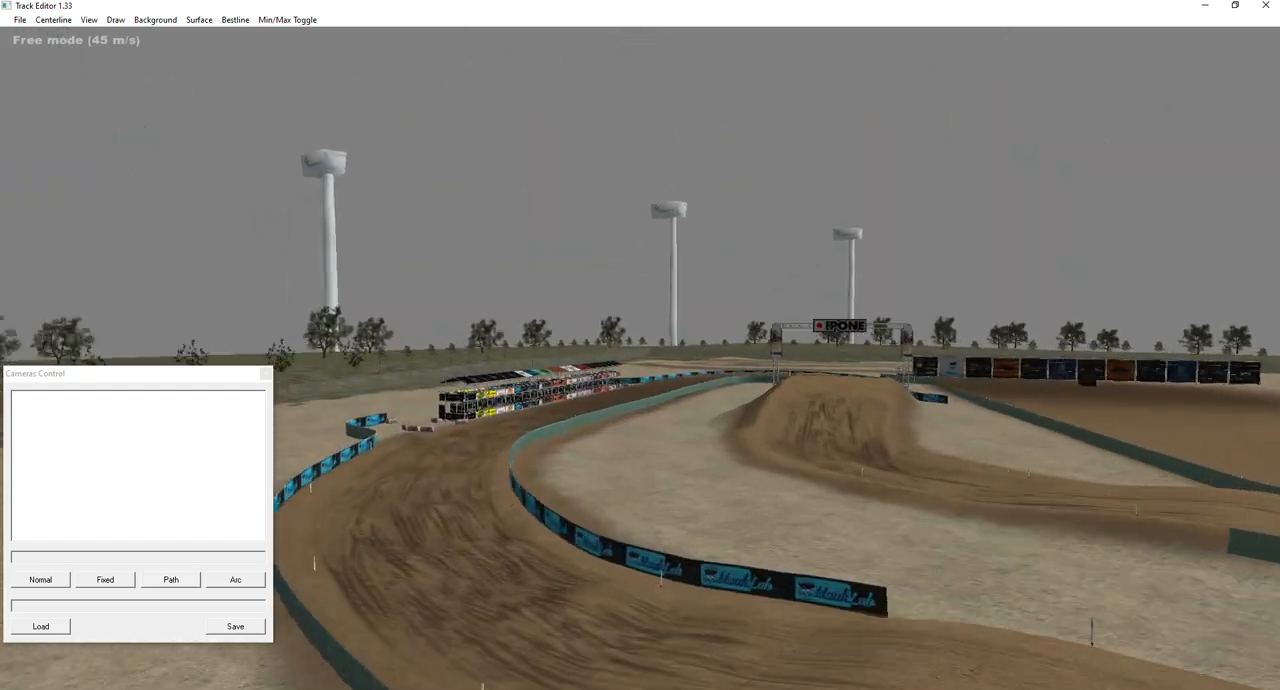
key(w)
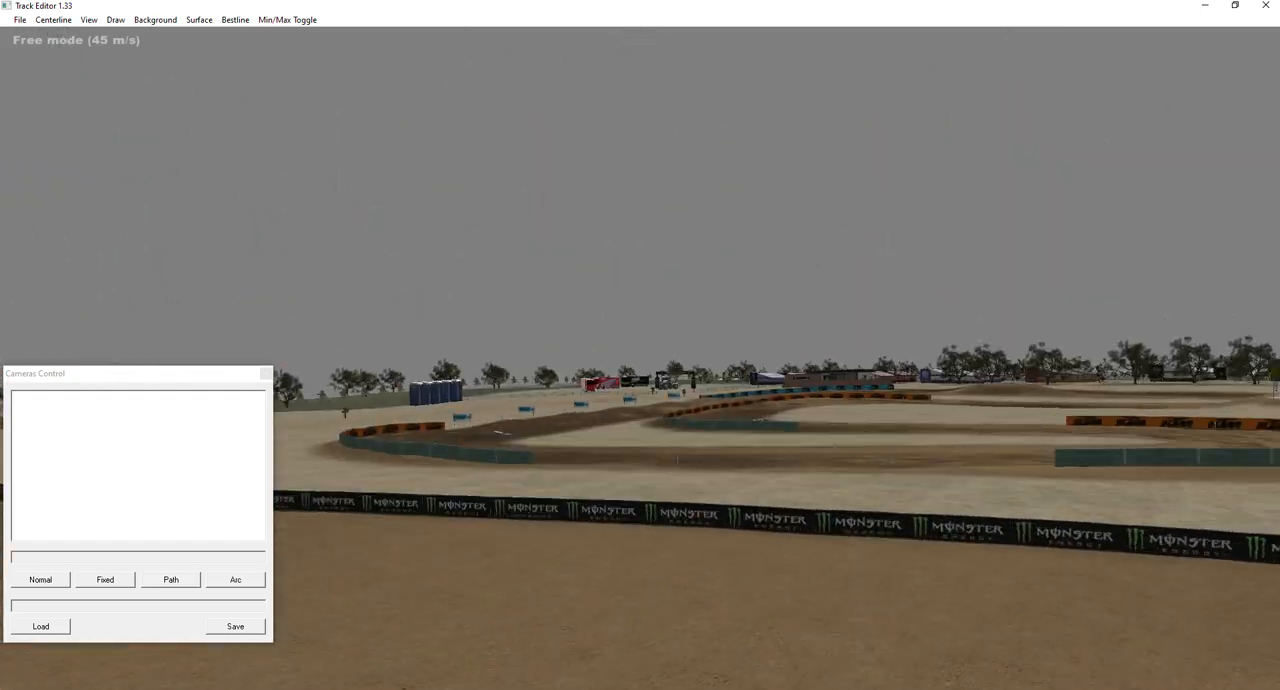
key(w)
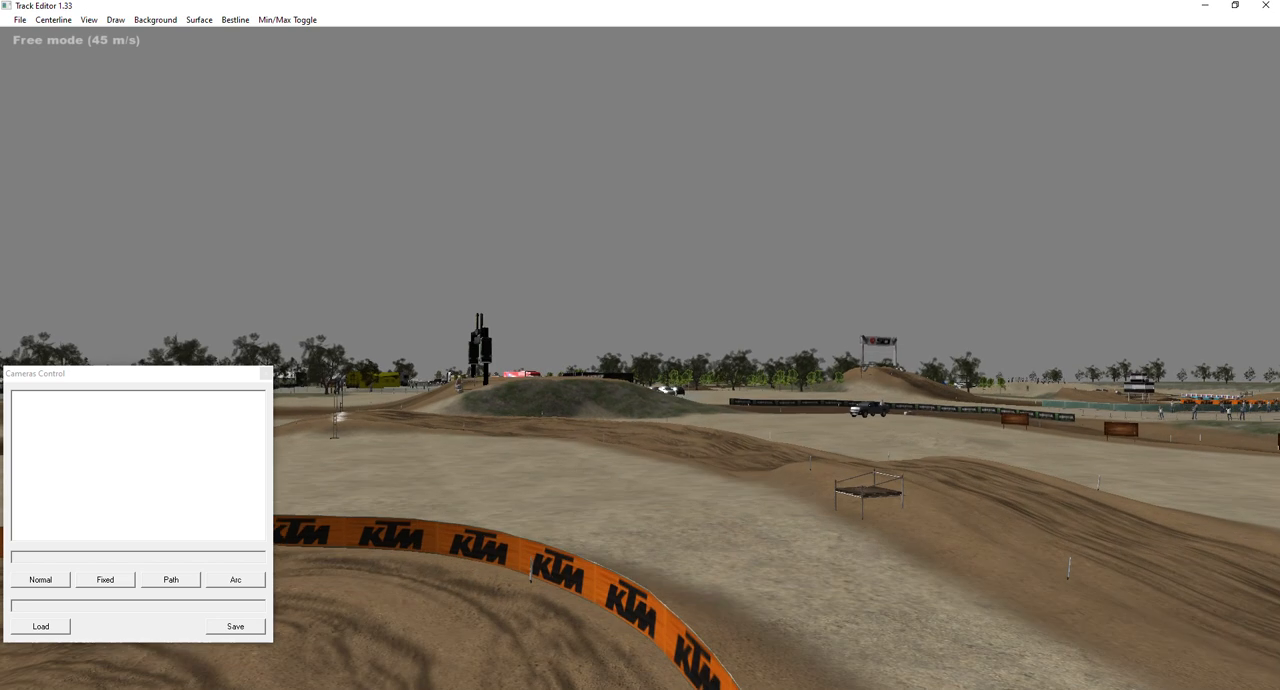
key(w)
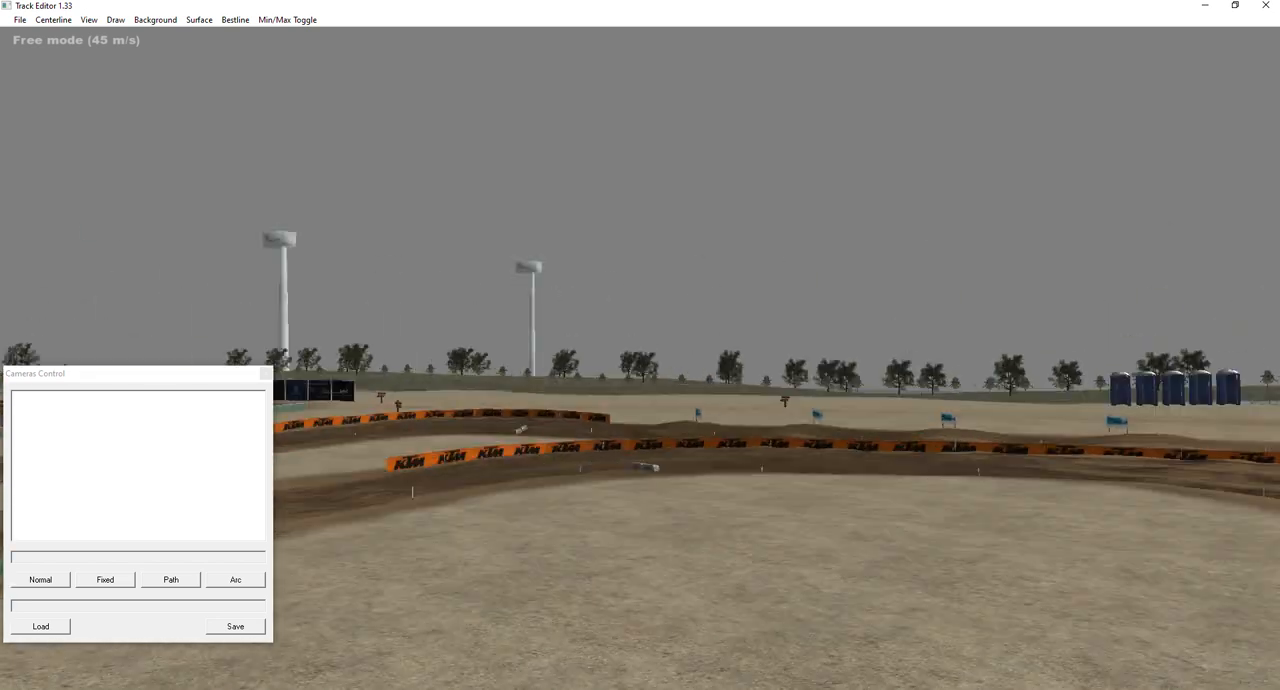
key(w)
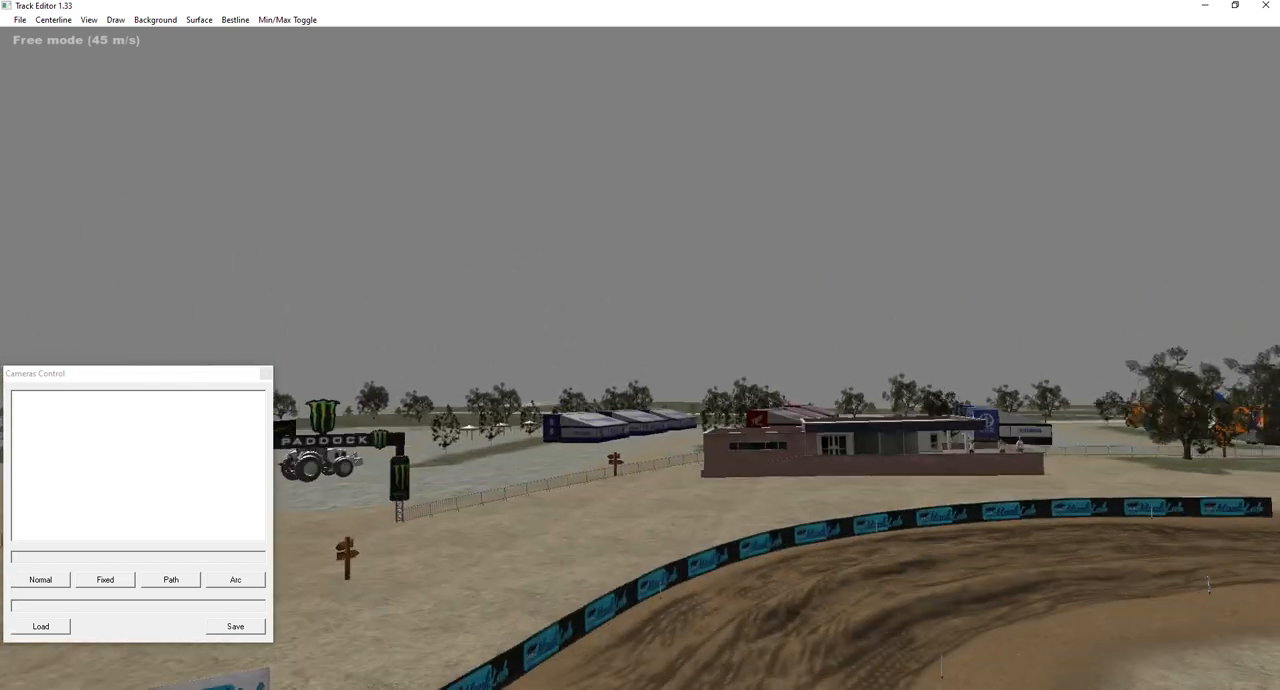
key(s)
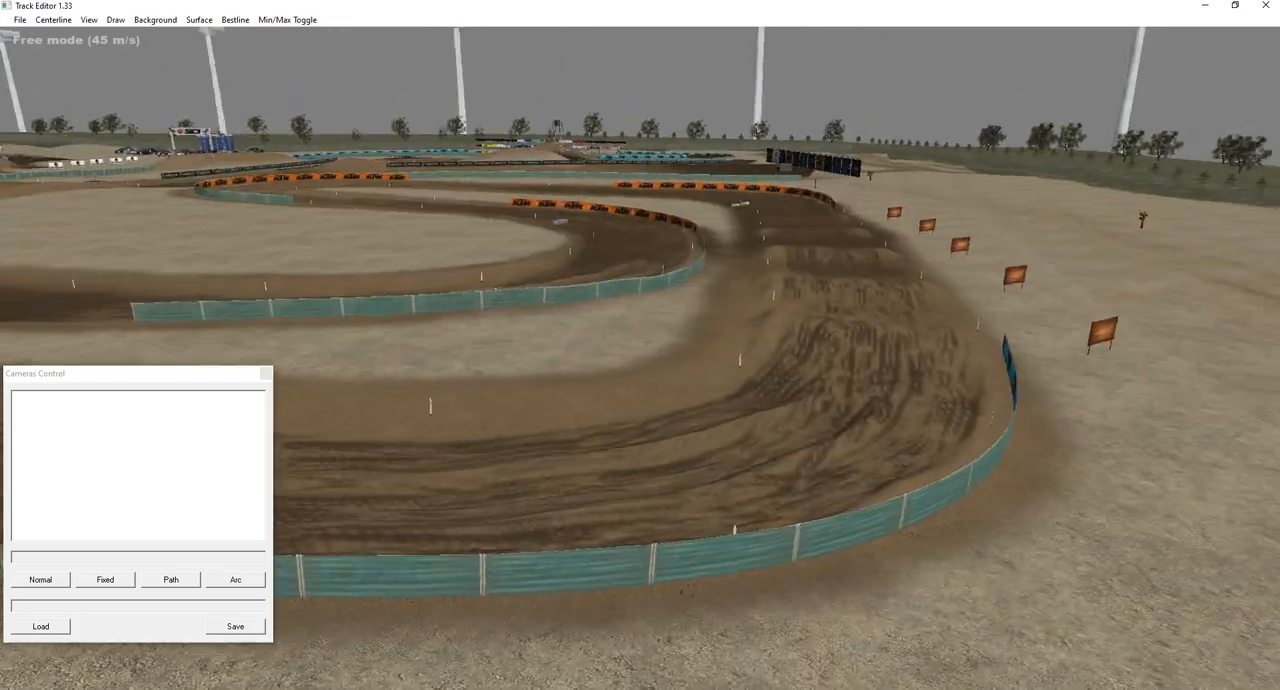
key(w)
key(s)
key(w)
key(w)
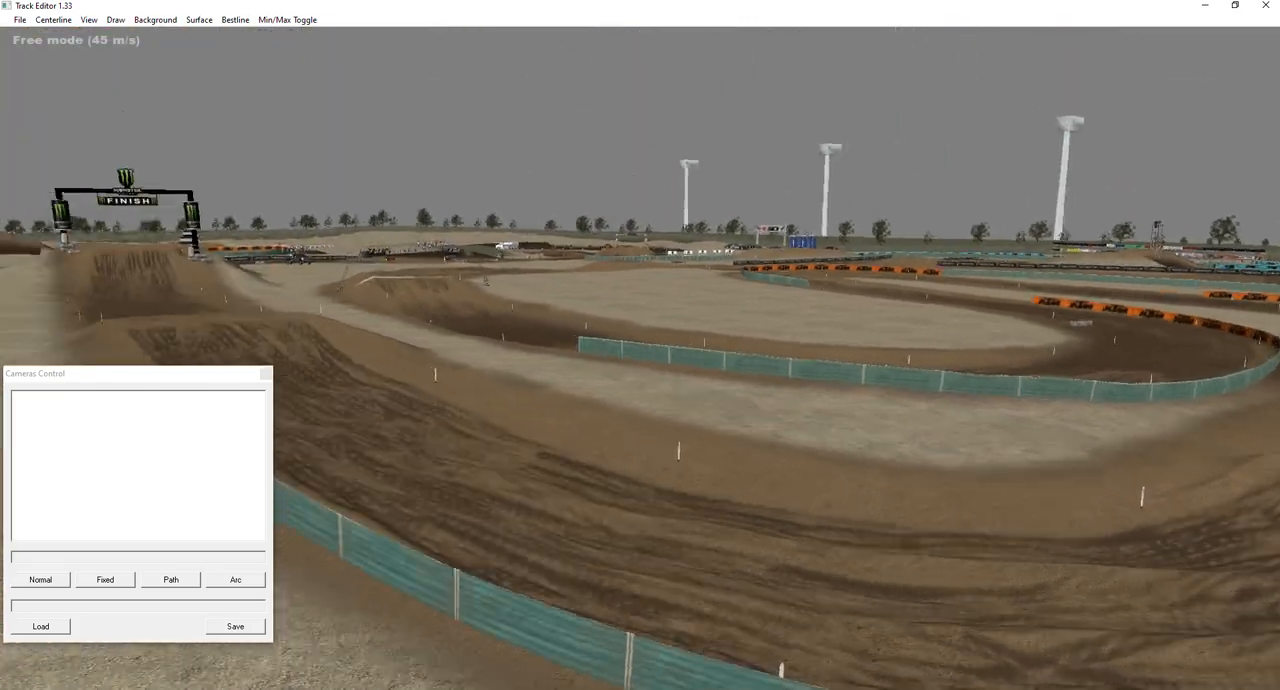
key(w)
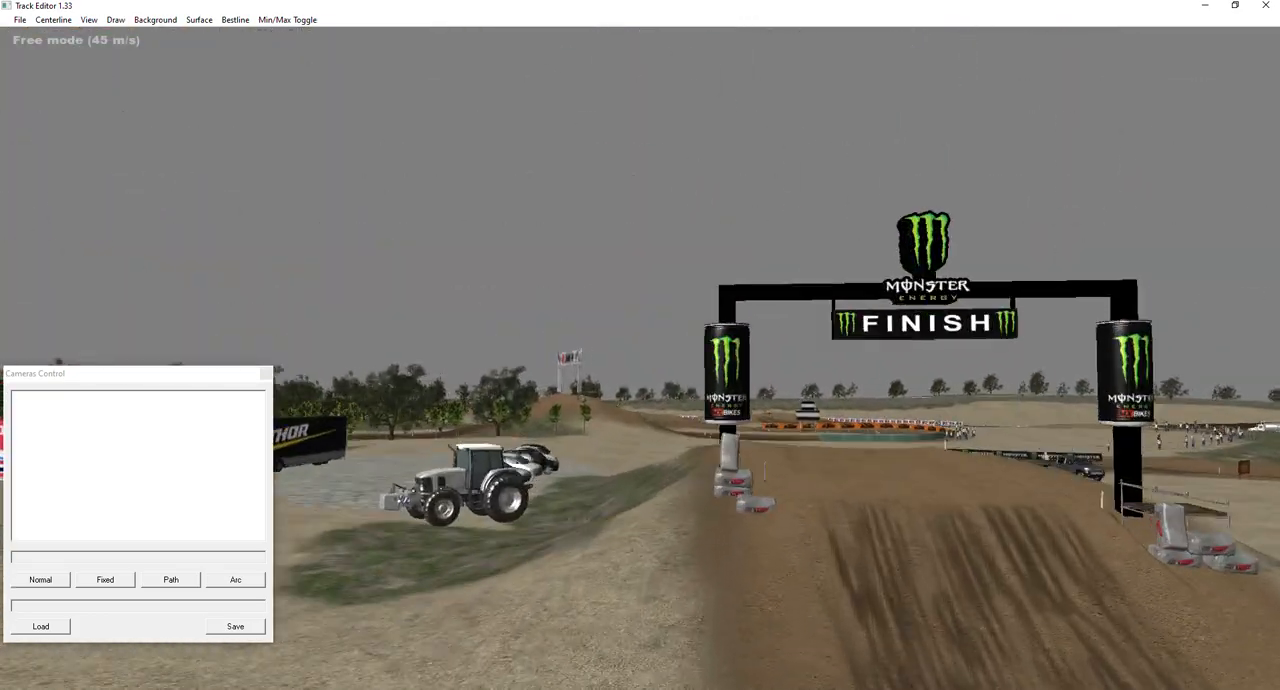
key(s)
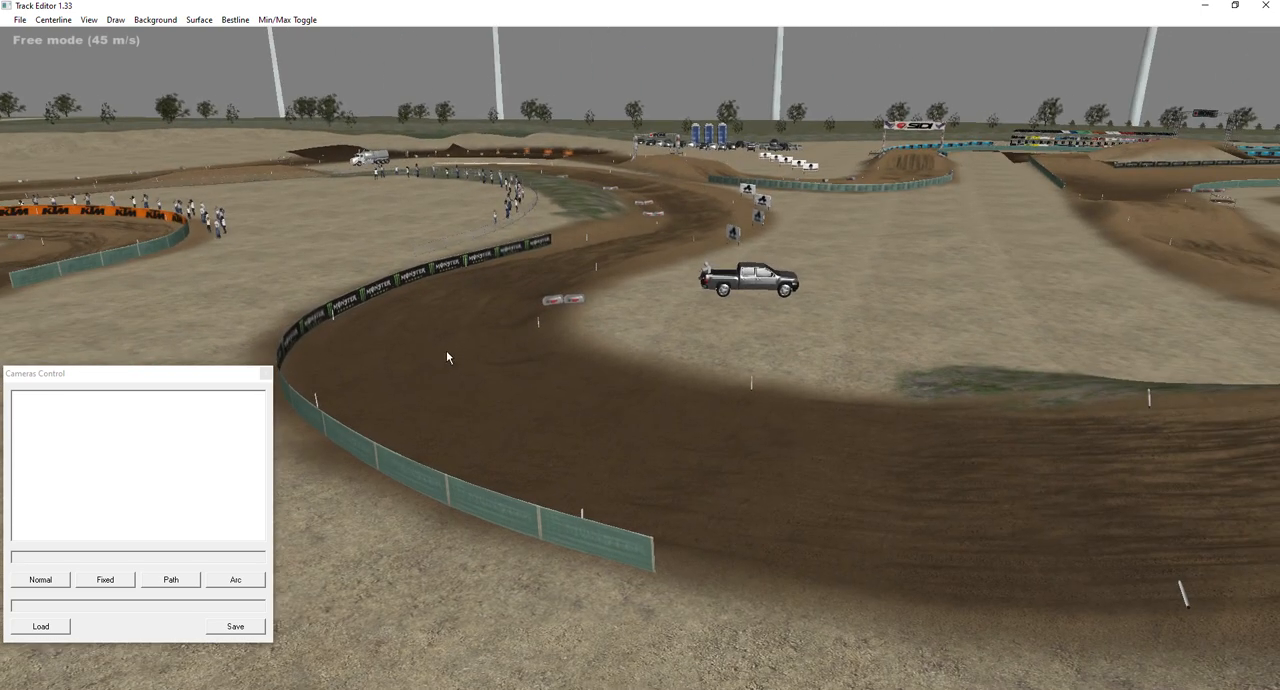
Create a camera set in the Cameras Control list.
drag(127, 379, 130, 352)
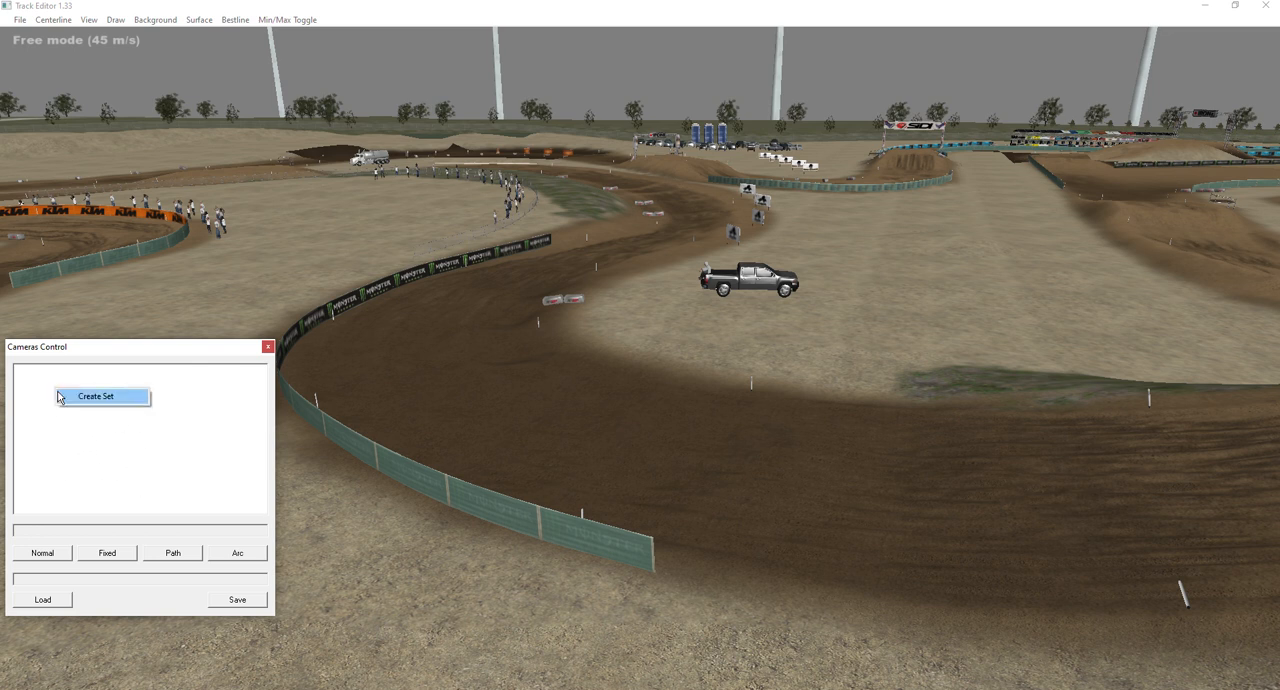
click(77, 402)
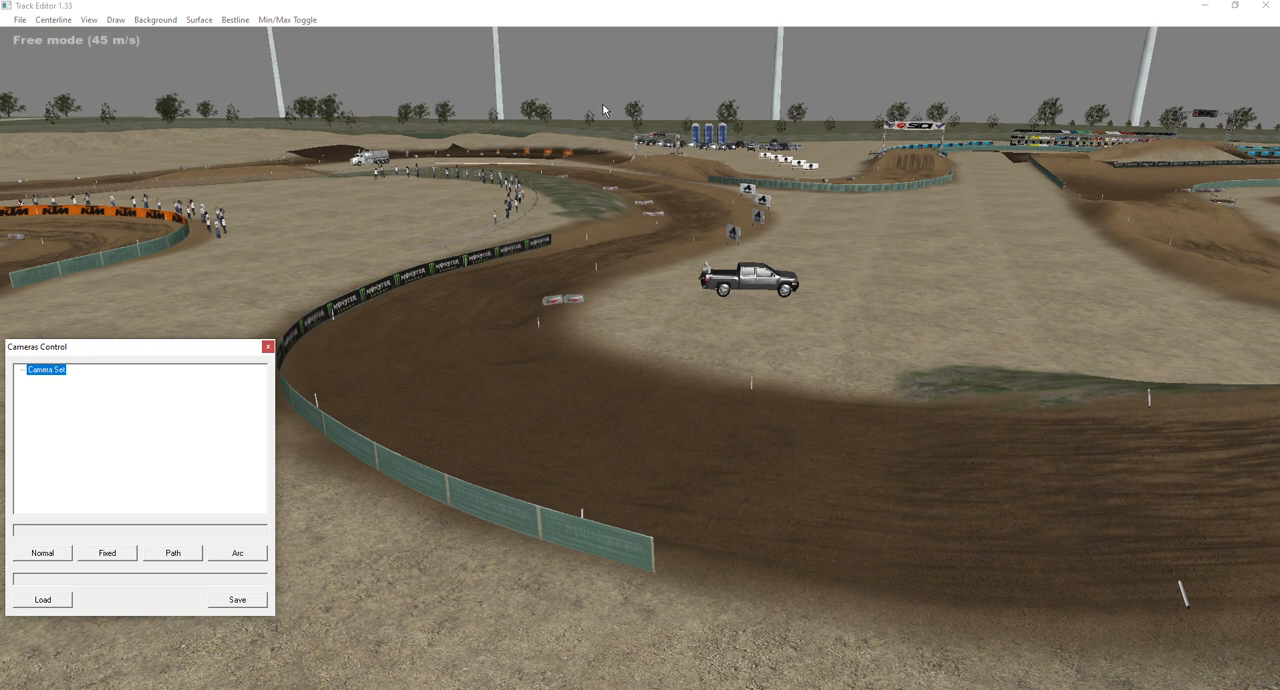
Examine the fenced corner after the finish jump from its outer side.
click(487, 324)
key(a)
right_drag(537, 350, 585, 312)
key(a)
key(a)
key(d)
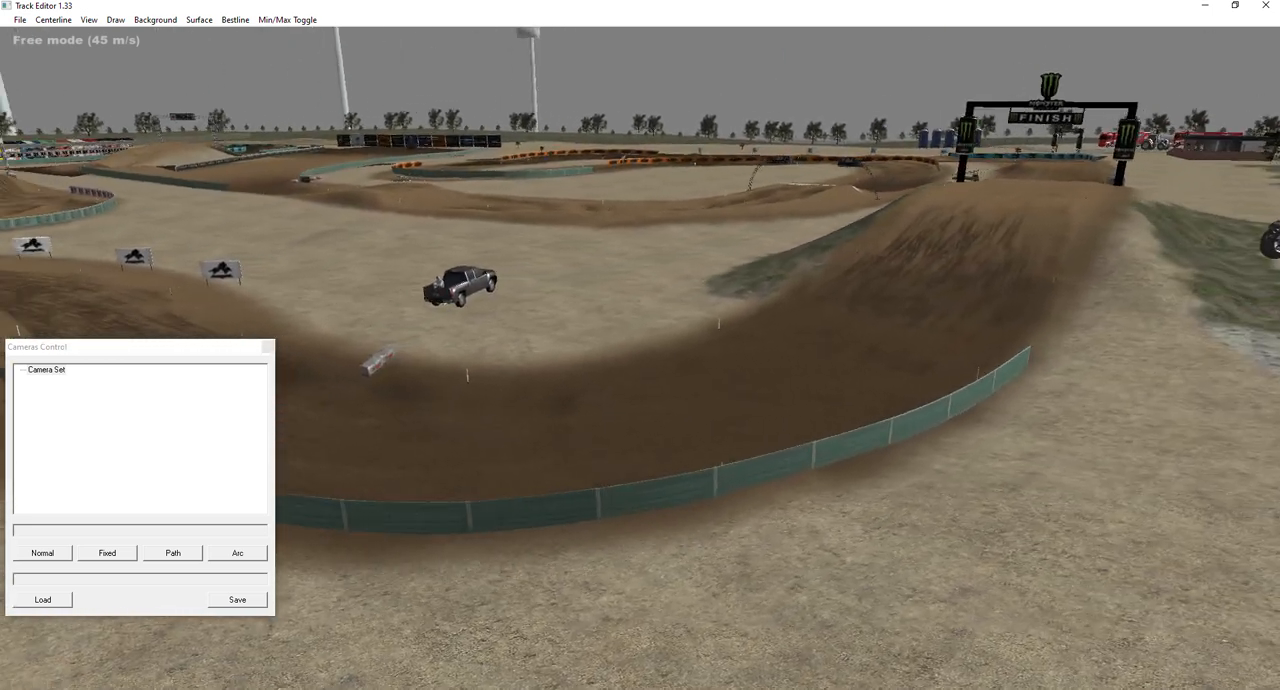
key(d)
right_drag(677, 347, 642, 350)
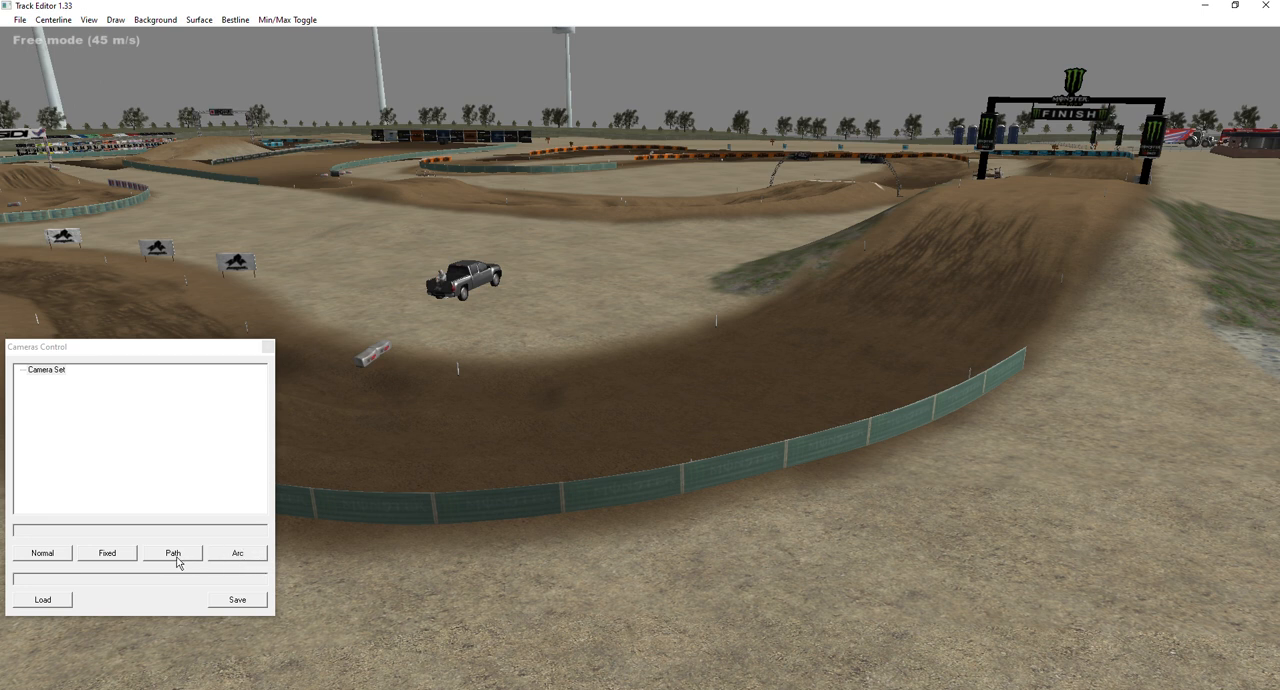
Survey the track from the start gate to the corner before the Fox arch for a camera location.
key(w)
right_drag(621, 449, 415, 445)
scroll(621, 449, up, 3)
key(s)
key(d)
scroll(621, 449, down, 2)
right_drag(1059, 358, 1259, 303)
key(d)
key(w)
key(a)
key(s)
key(a)
key(a)
key(w)
key(s)
key(w)
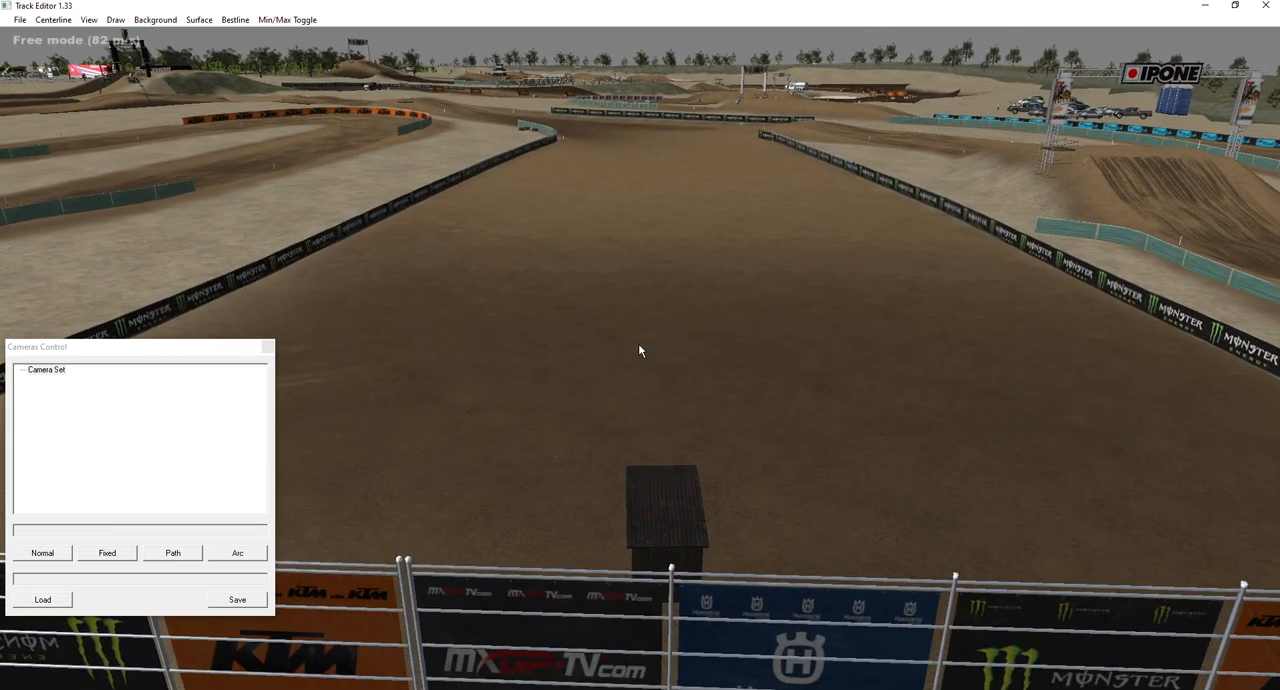
right_drag(135, 482, 1, 396)
right_drag(618, 300, 633, 346)
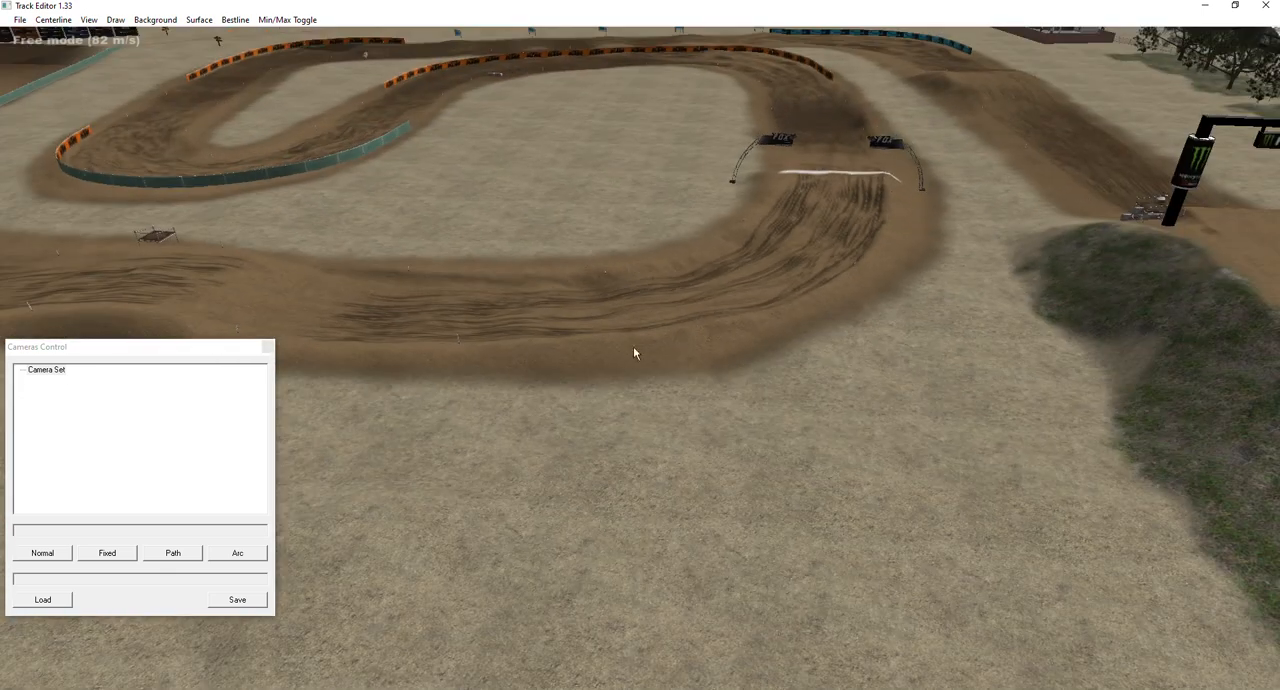
Try to place a Normal camera on the open ground beside the corner before the Fox arch.
click(40, 558)
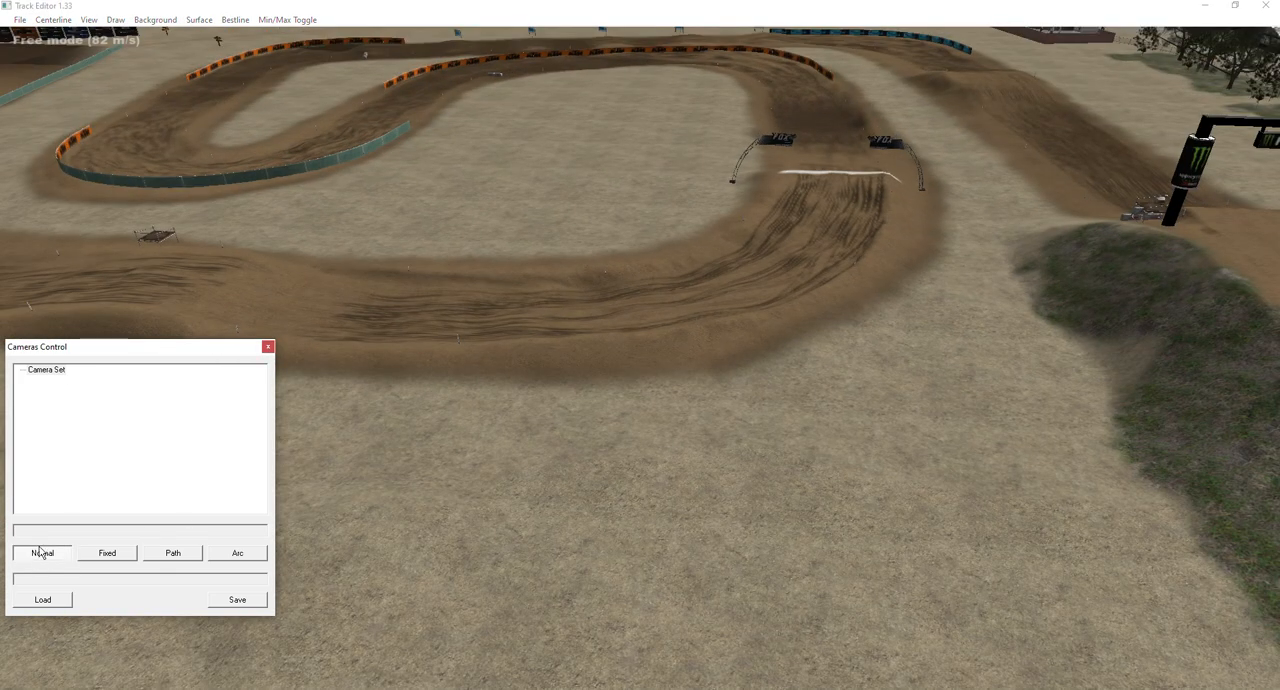
click(708, 420)
click(38, 556)
click(348, 458)
Put the camera set into edit mode.
right_click(123, 440)
click(86, 443)
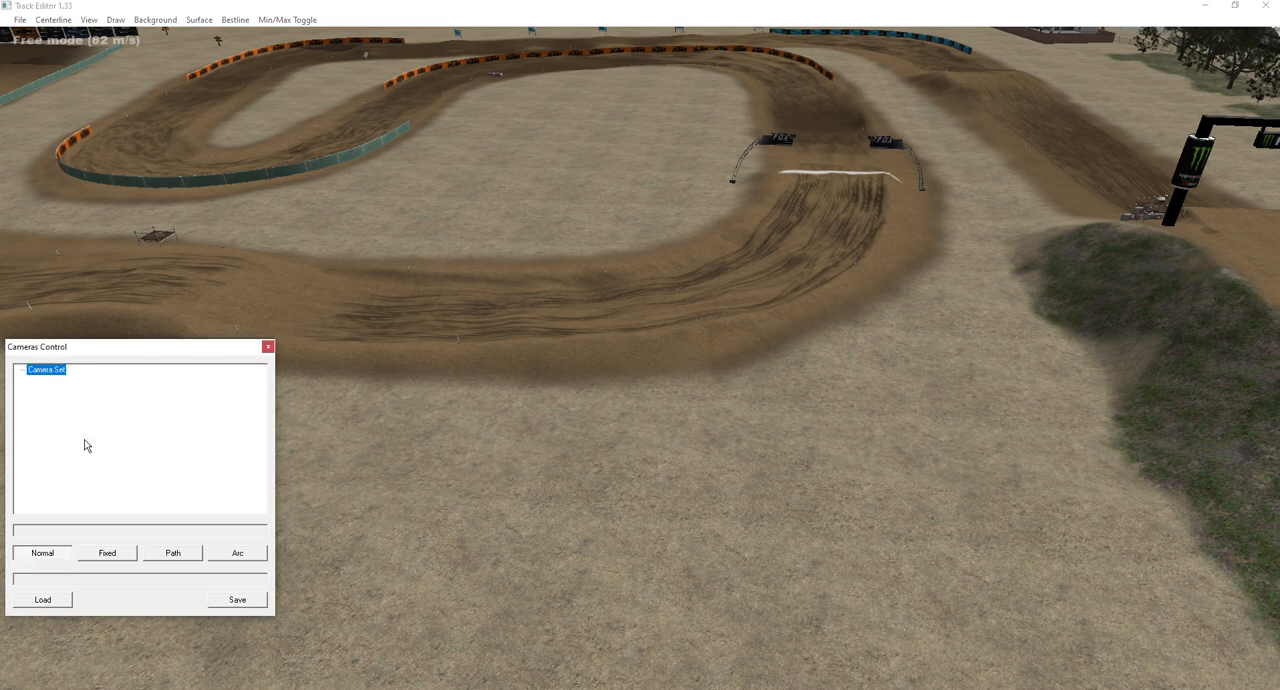
right_click(49, 371)
click(55, 379)
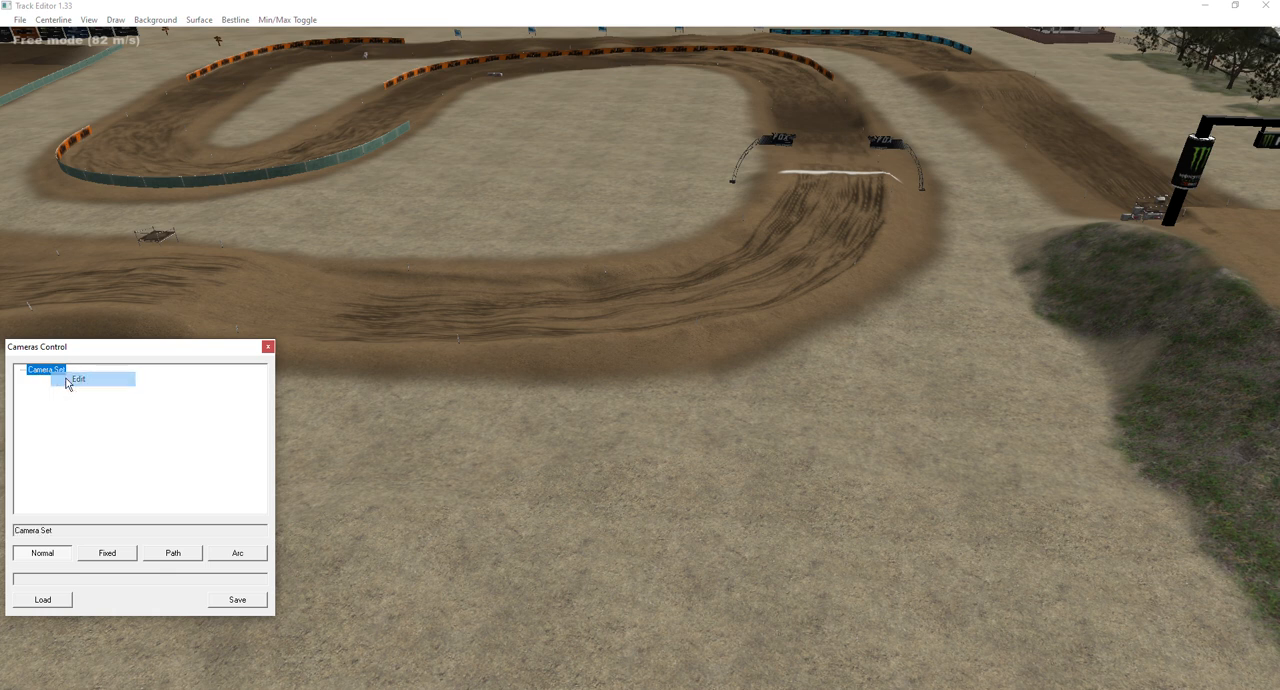
Add a Normal camera to the camera set on the open ground between the finish jump and the pickup truck.
click(47, 557)
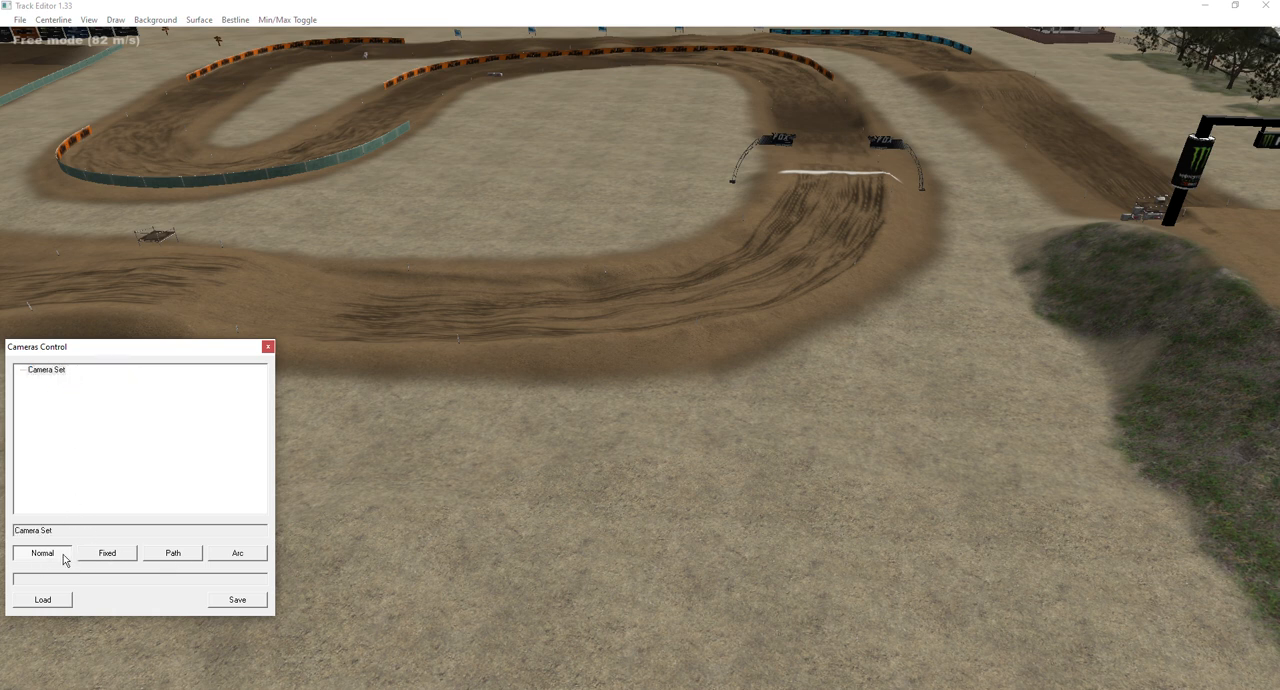
click(772, 417)
right_drag(538, 417, 915, 320)
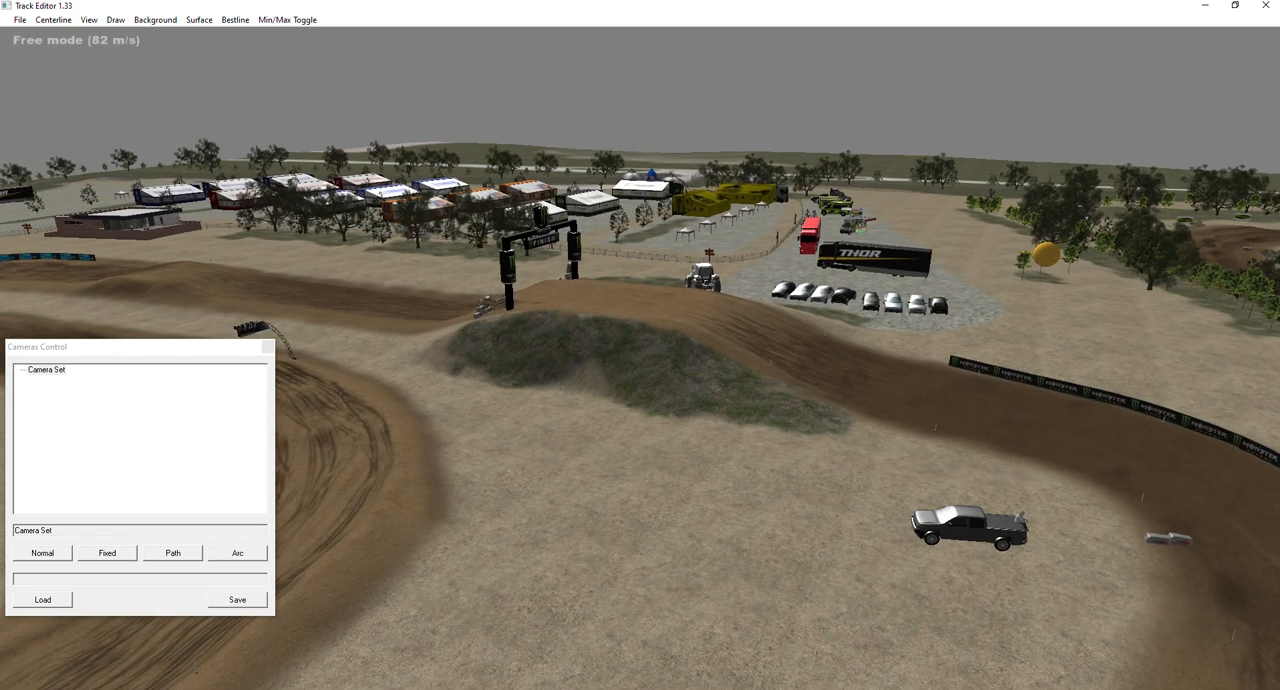
click(1051, 262)
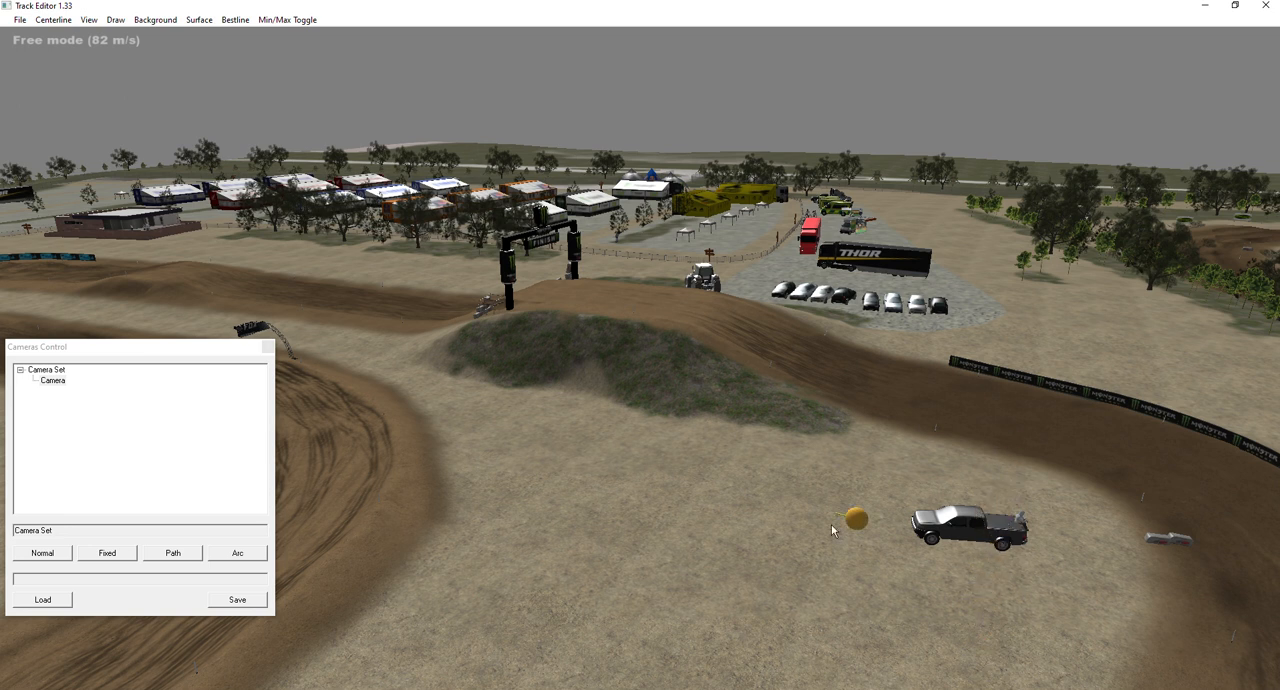
click(586, 494)
Examine the stretch of track around the first camera, from the fenced approach to the corner before the Fox arch.
right_drag(700, 538, 435, 588)
key(w)
key(s)
key(w)
key(s)
key(s)
key(w)
key(s)
key(w)
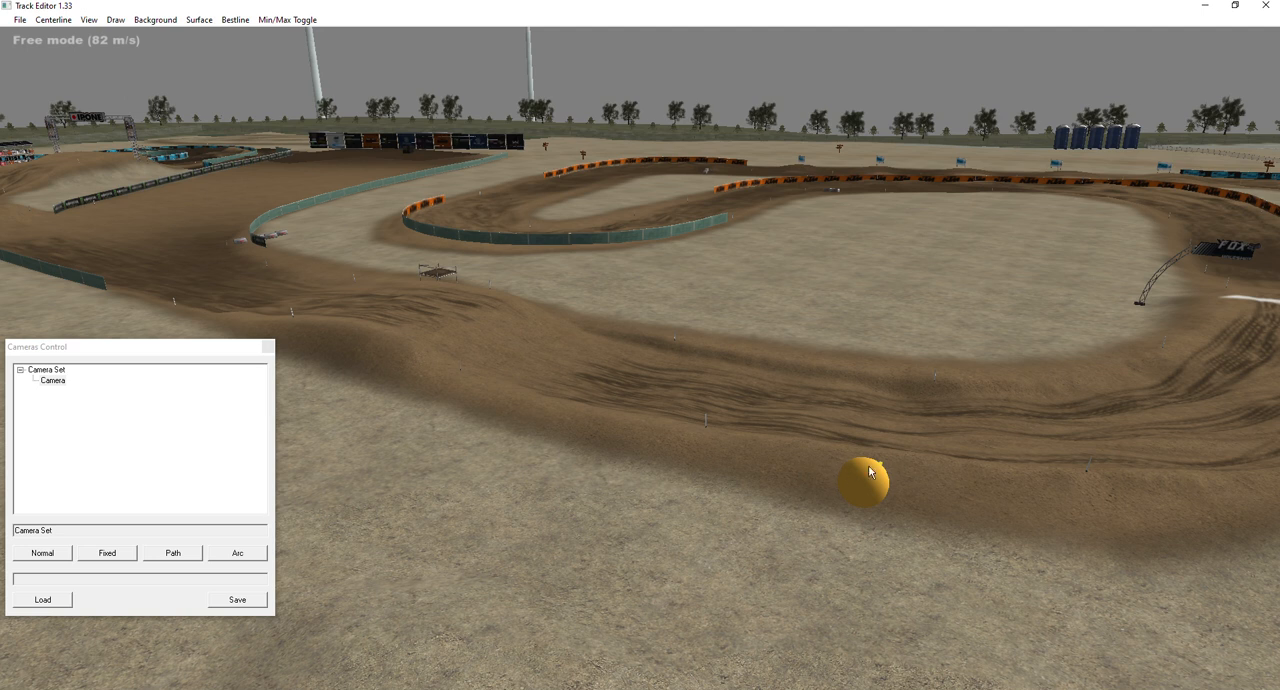
mouse_move(482, 315)
right_down()
mouse_move(508, 260)
mouse_move(610, 500)
mouse_move(580, 240)
mouse_move(520, 120)
mouse_move(485, 300)
mouse_move(500, 318)
mouse_move(490, 298)
right_up()
key(w)
key(s)
key(w)
right_drag(641, 349, 645, 349)
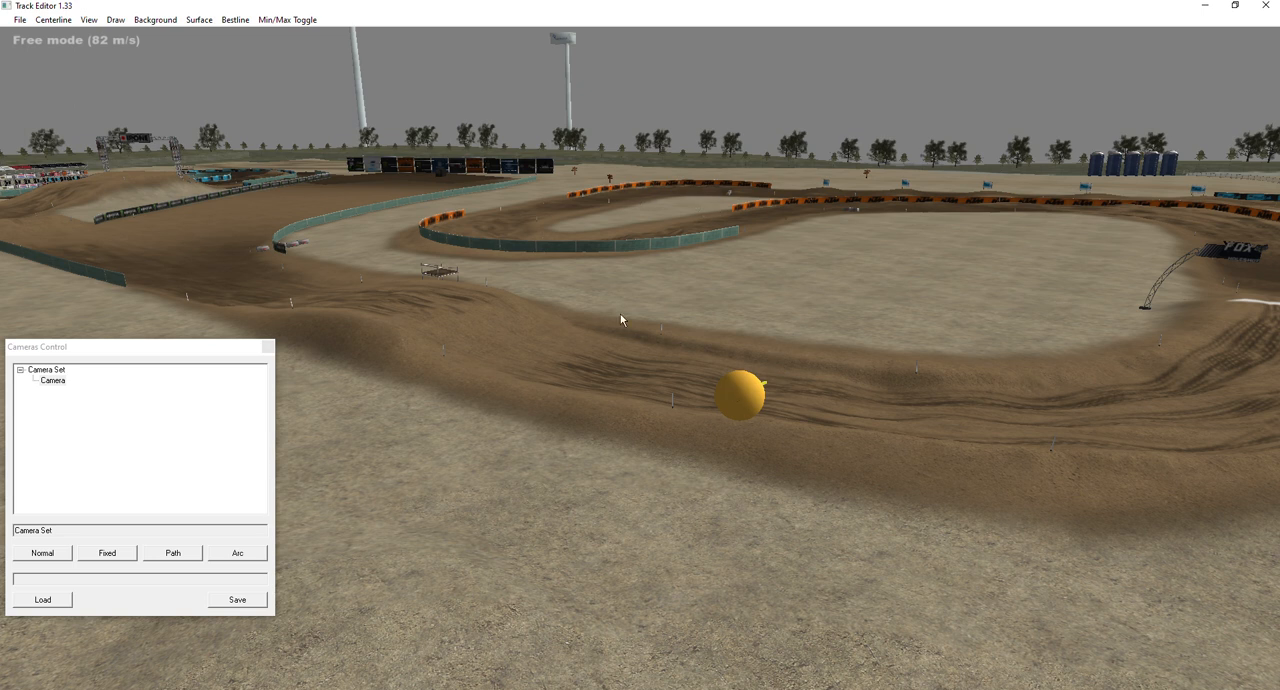
right_click(741, 394)
click(770, 403)
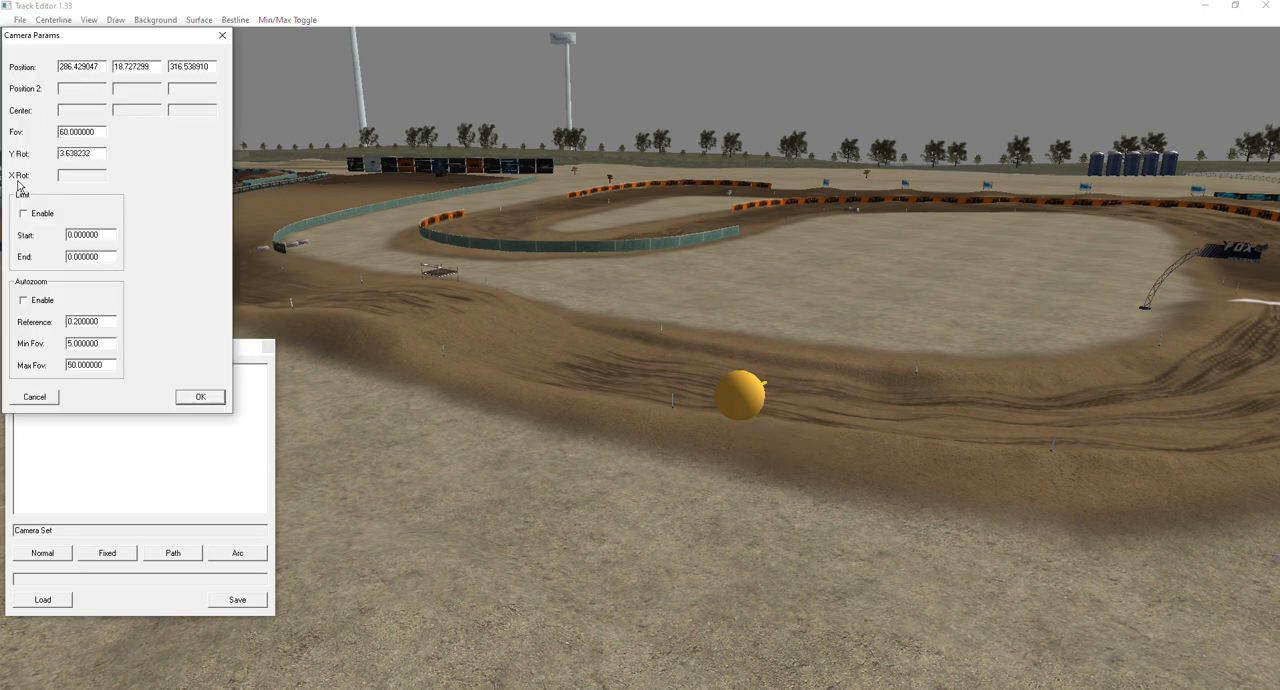
click(23, 216)
drag(100, 44, 107, 312)
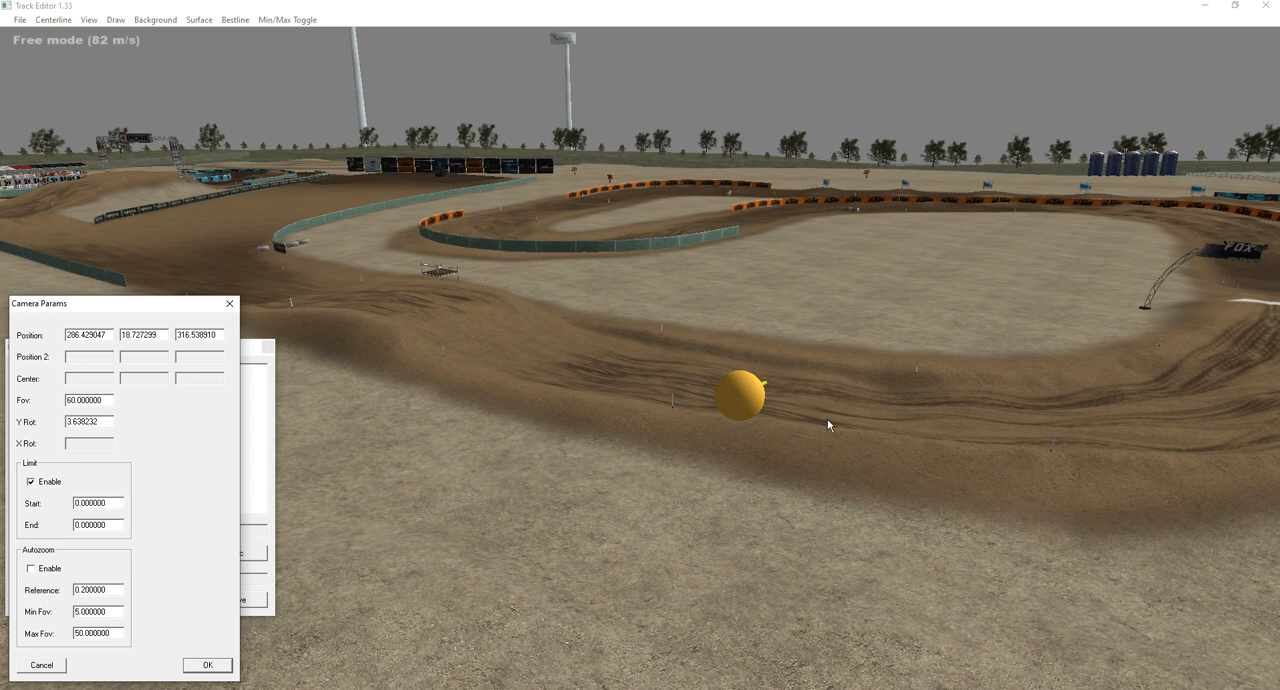
click(229, 304)
click(267, 347)
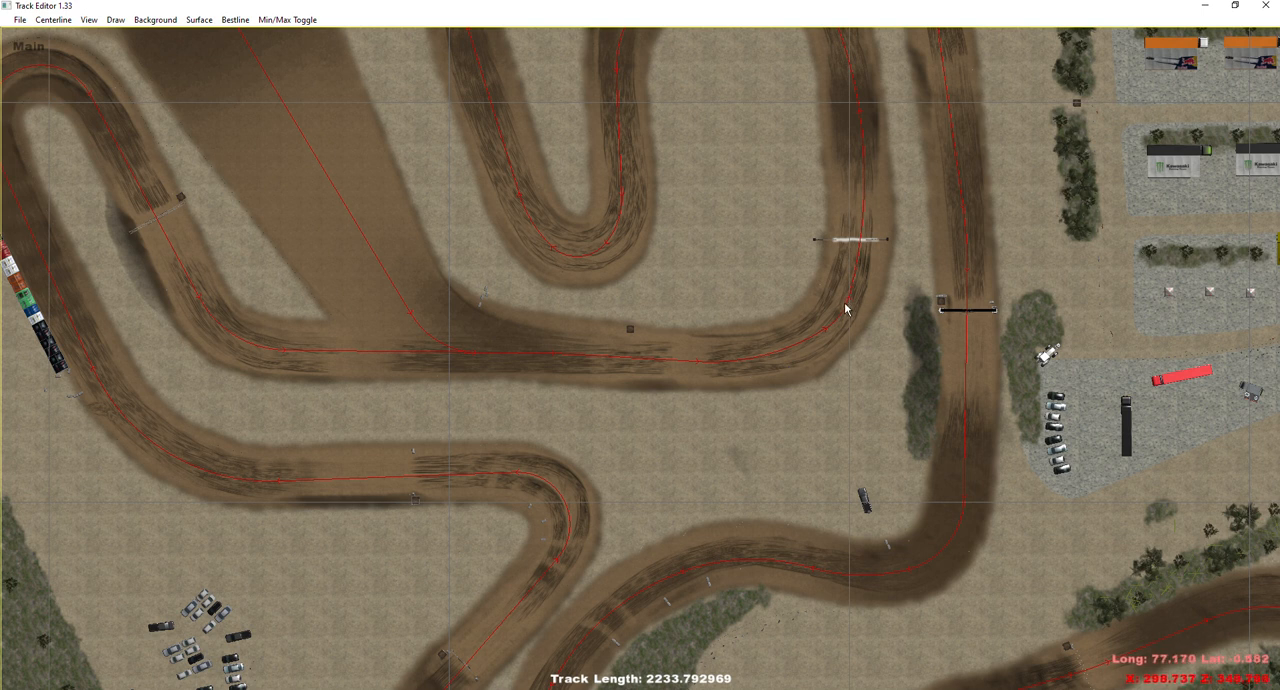
Reopen the camera controls and enable the first camera's limit with start 2222 and end 77.
click(89, 19)
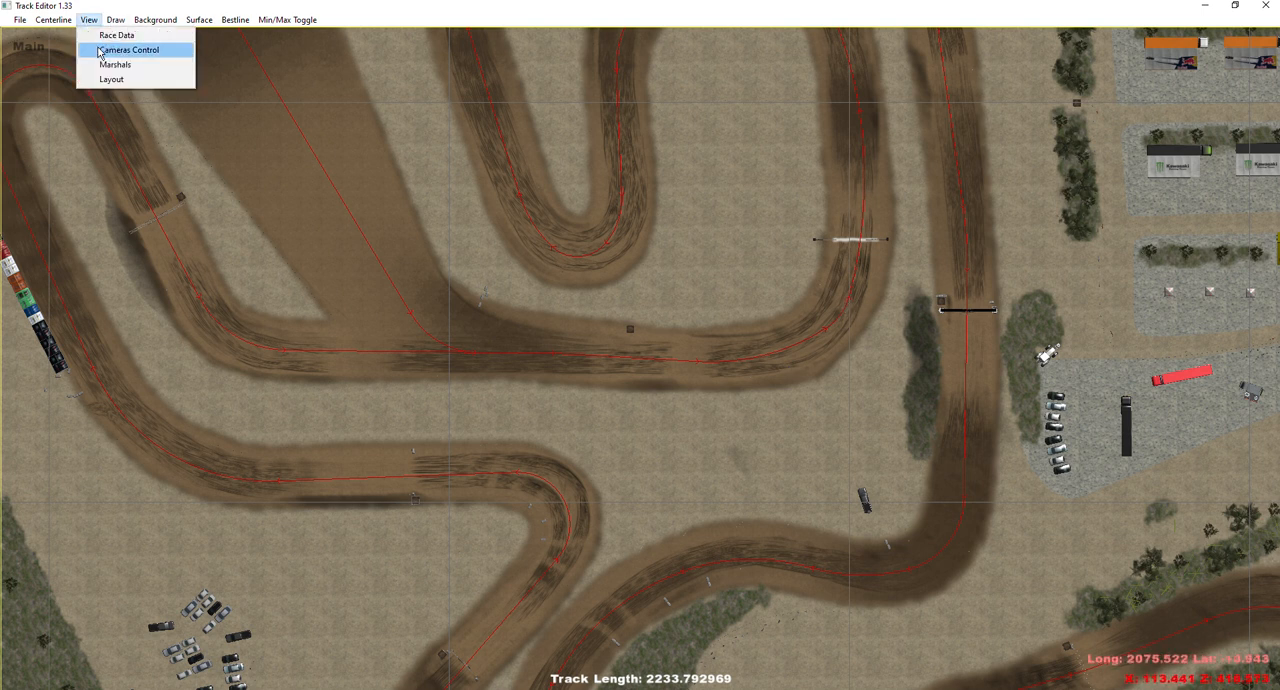
click(103, 55)
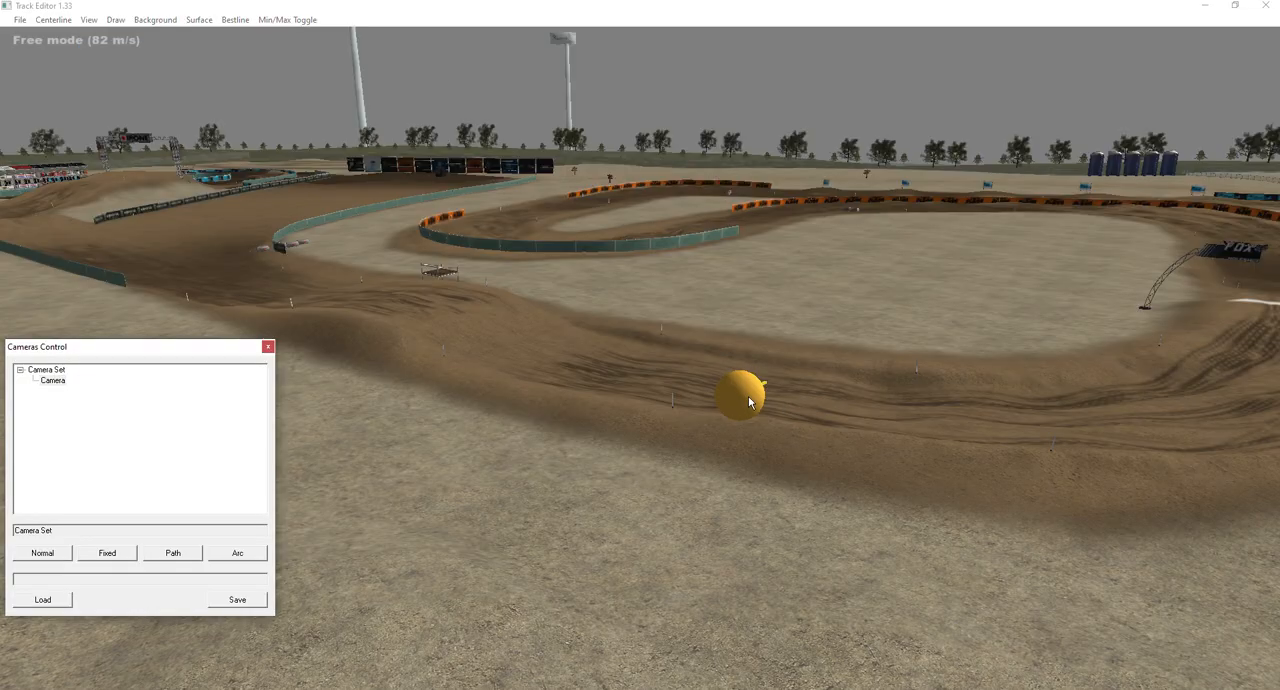
right_click(750, 402)
click(780, 405)
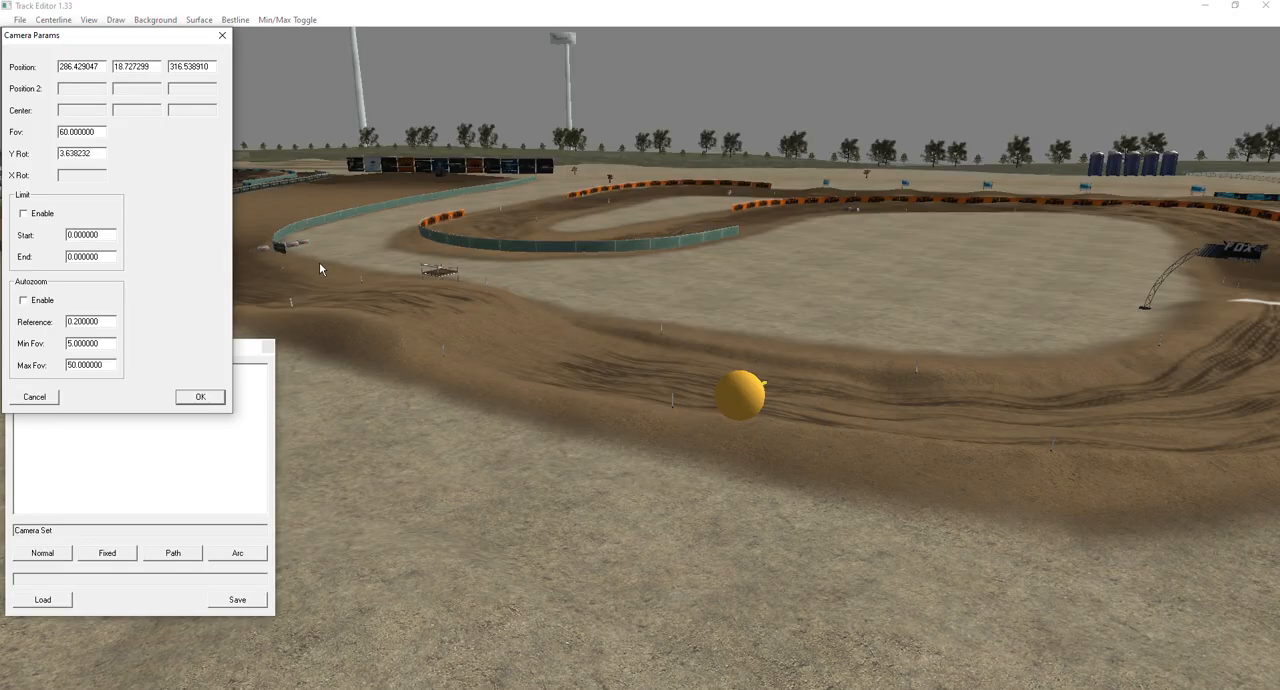
click(23, 213)
drag(70, 235, 48, 240)
text(2222)
drag(72, 257, 43, 262)
text(77)
click(201, 398)
Check the first camera's start and end limit markers on the track and its limit parameters.
right_drag(656, 372, 700, 410)
key(s)
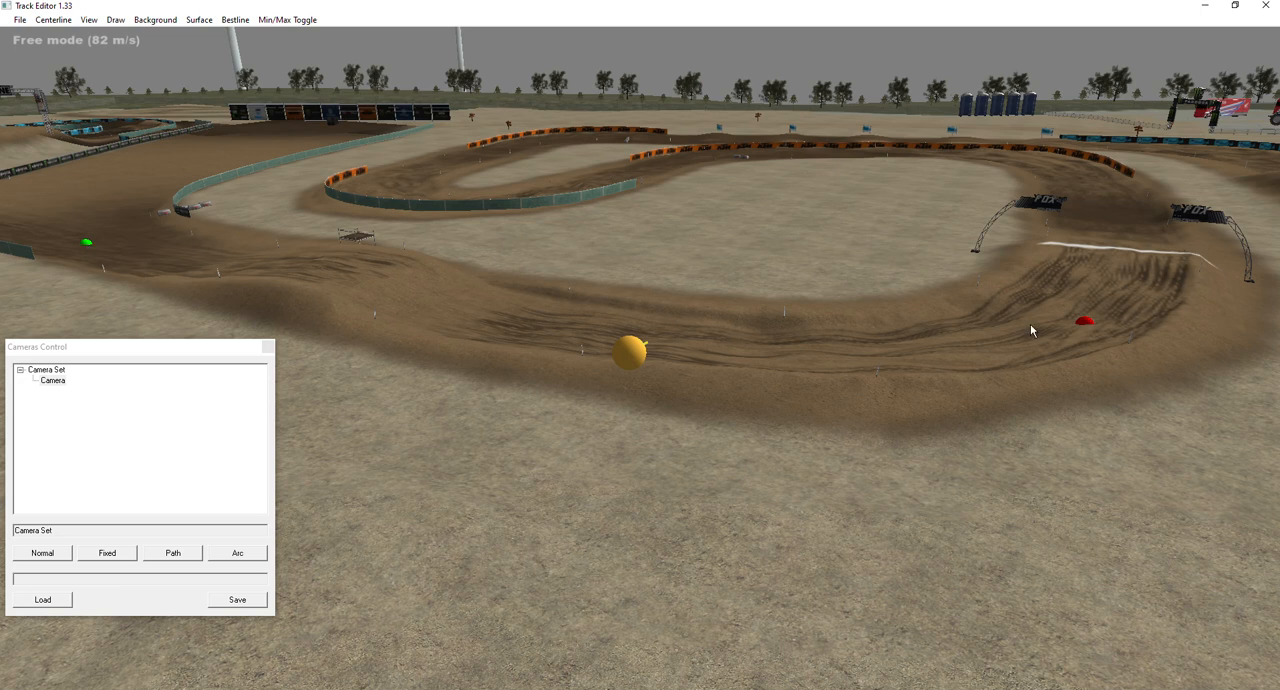
key(w)
right_drag(906, 332, 824, 326)
key(d)
key(s)
right_drag(640, 345, 694, 357)
key(w)
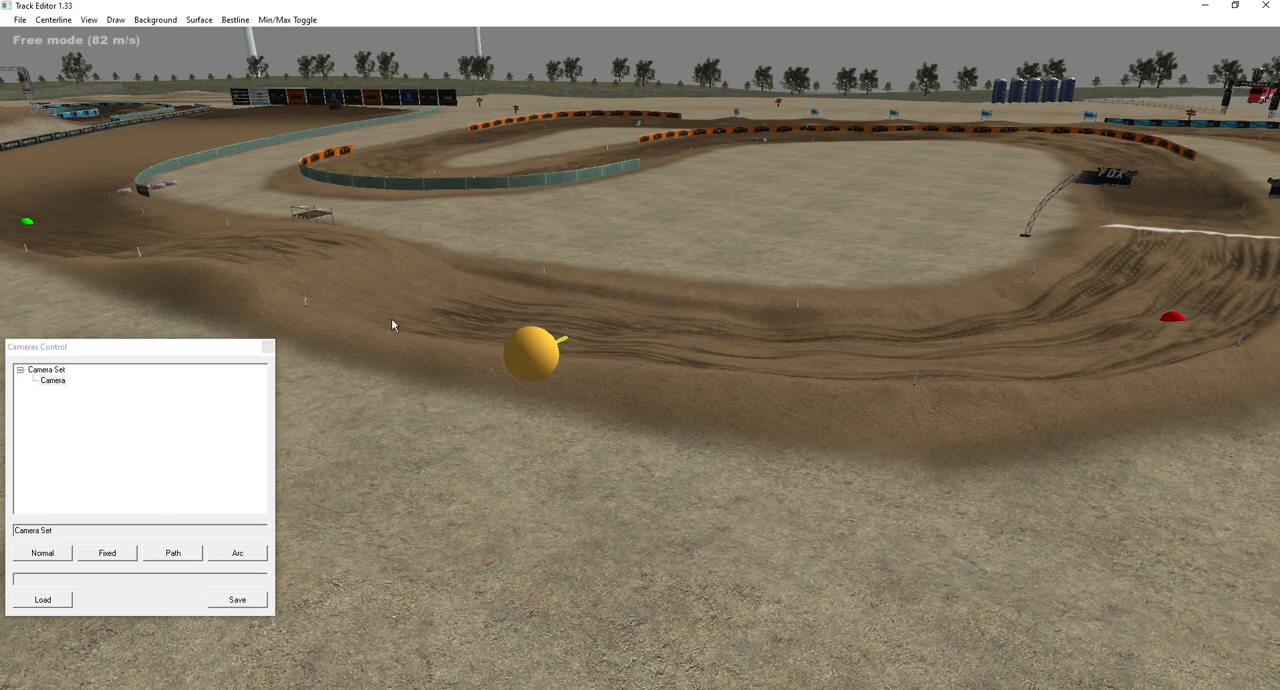
double_click(530, 352)
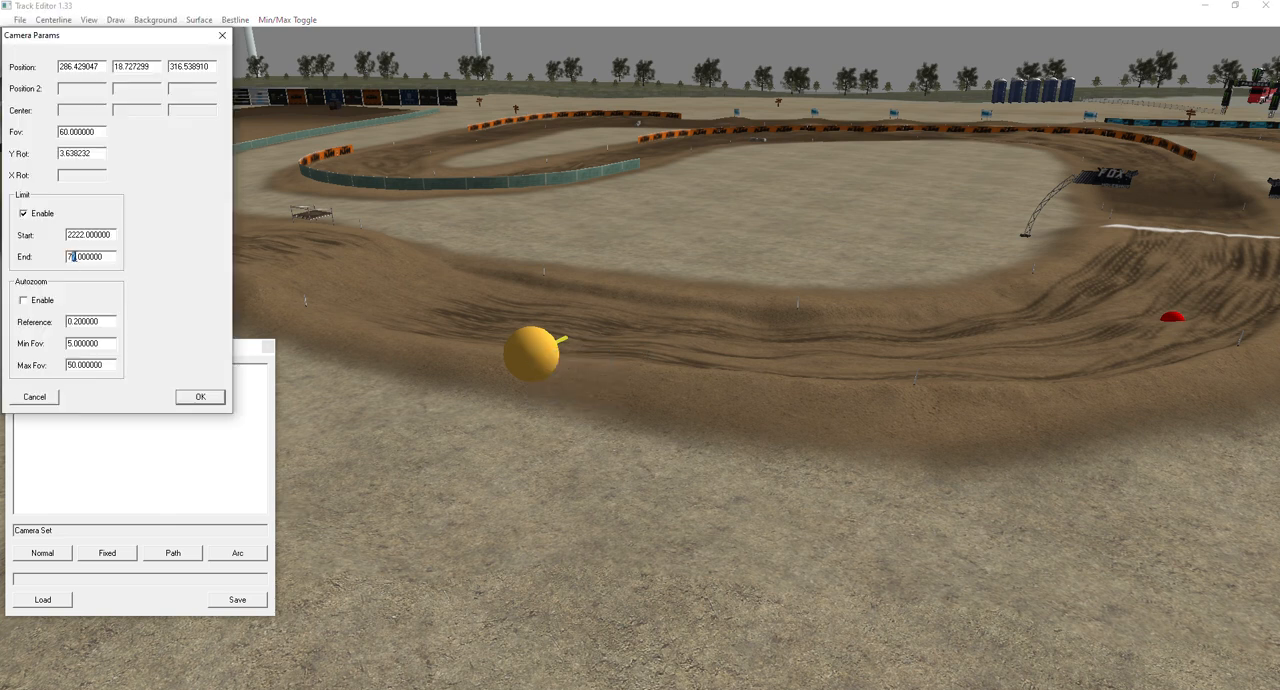
click(75, 261)
click(222, 36)
Add a second Normal camera and move it to the ground outside the straight just past the Fox arch.
click(64, 556)
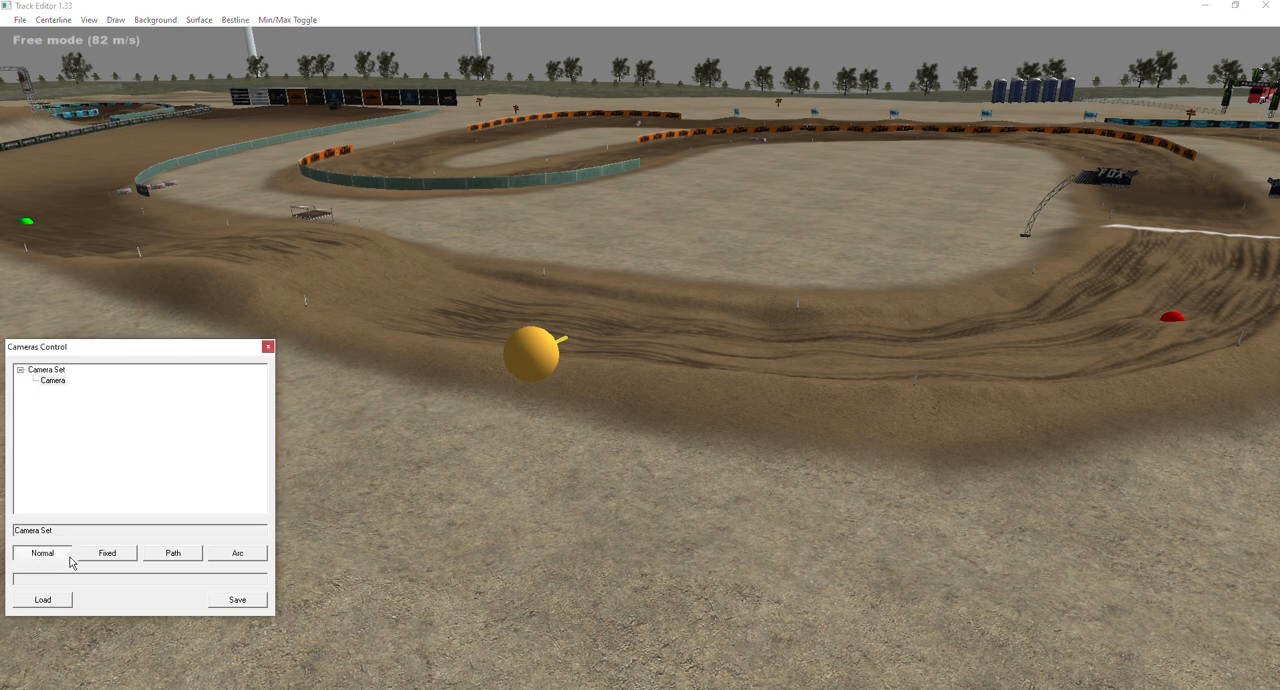
click(1202, 212)
mouse_move(641, 345)
right_down()
mouse_move(600, 385)
mouse_move(641, 345)
right_up()
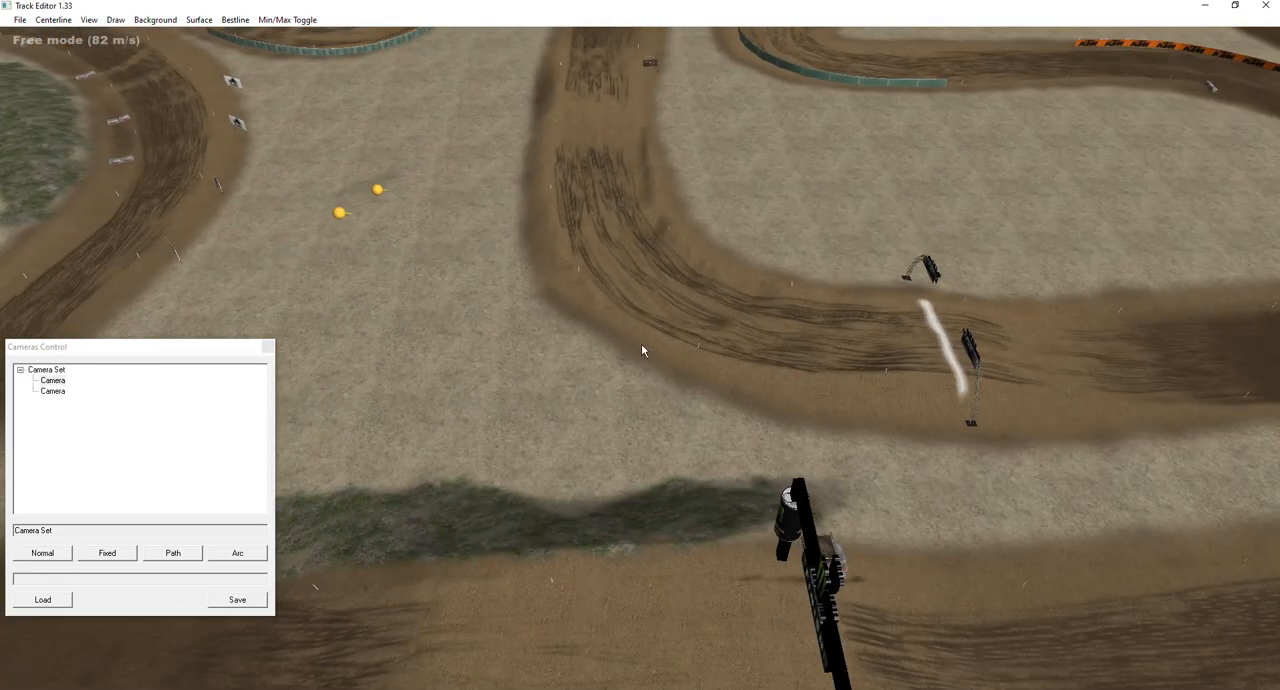
drag(341, 214, 1161, 471)
right_drag(1126, 460, 641, 345)
drag(383, 287, 870, 427)
drag(878, 346, 869, 337)
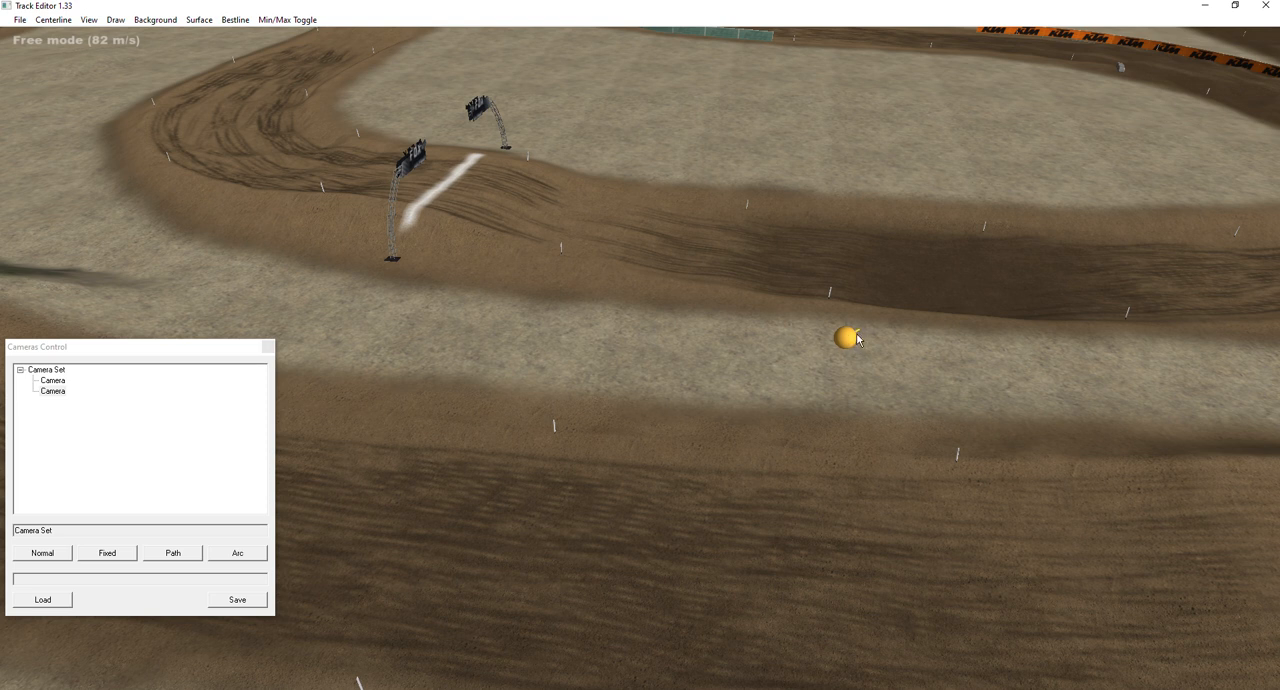
key(Up)
right_drag(775, 318, 721, 371)
key(Down)
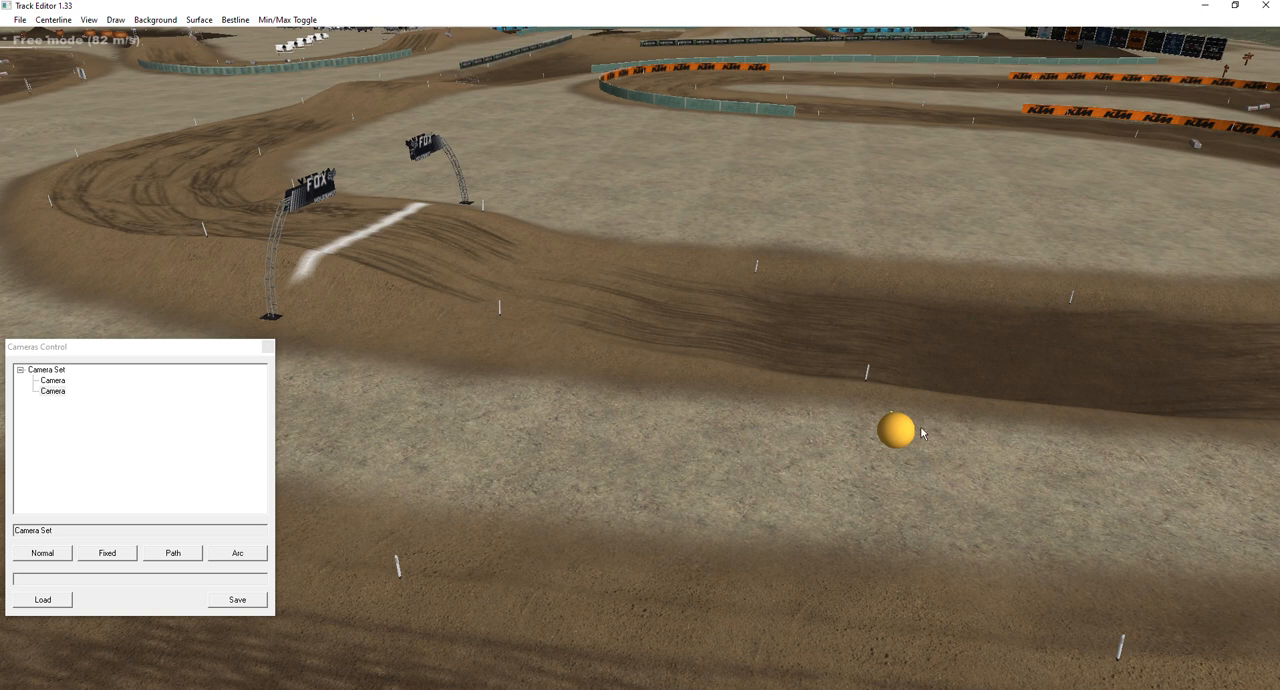
Enable the second camera's limit with start 77 and a first trial end value.
right_click(891, 433)
click(916, 440)
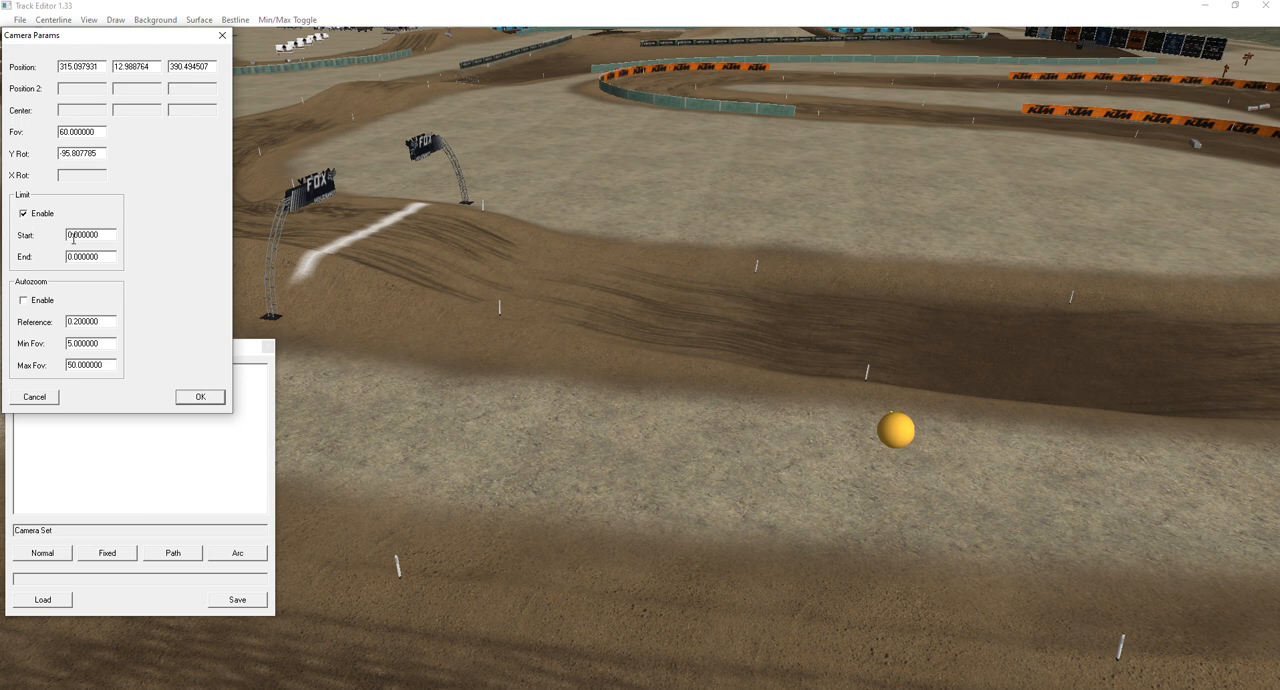
text(77)
click(68, 257)
text(123)
click(201, 397)
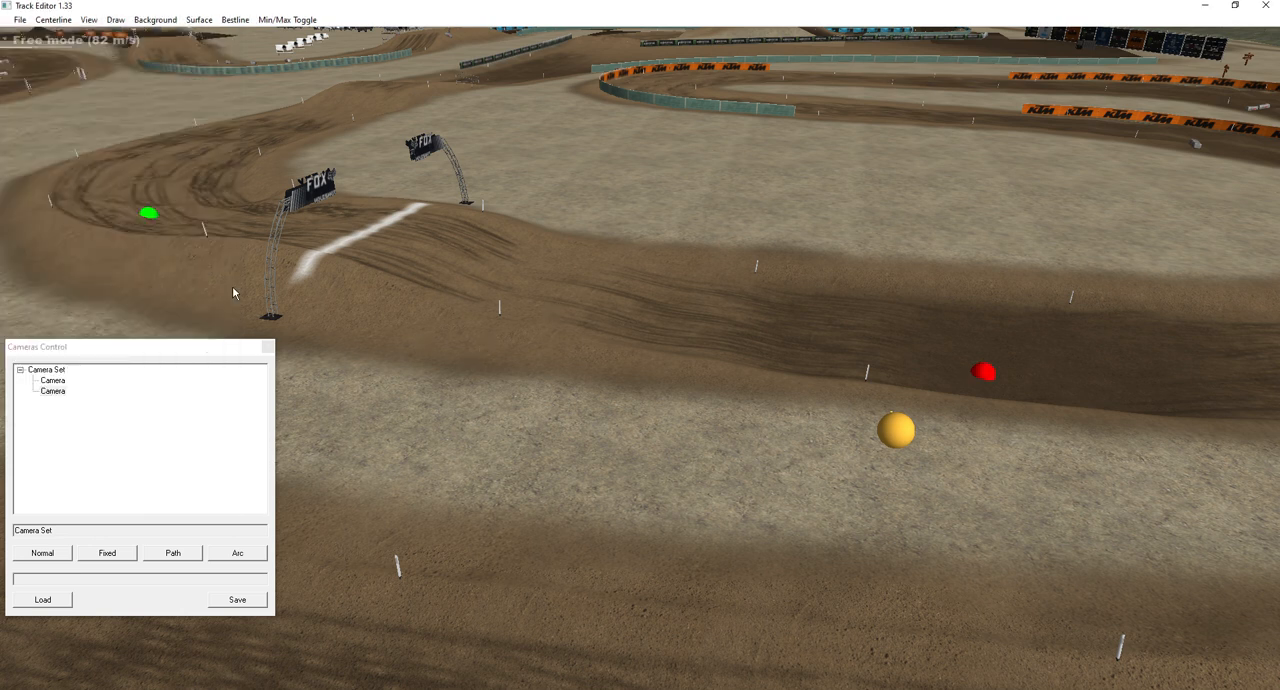
Set the second camera's limit end to 150.
double_click(897, 430)
click(68, 257)
key(shift+Right)
key(shift+Right)
text(50)
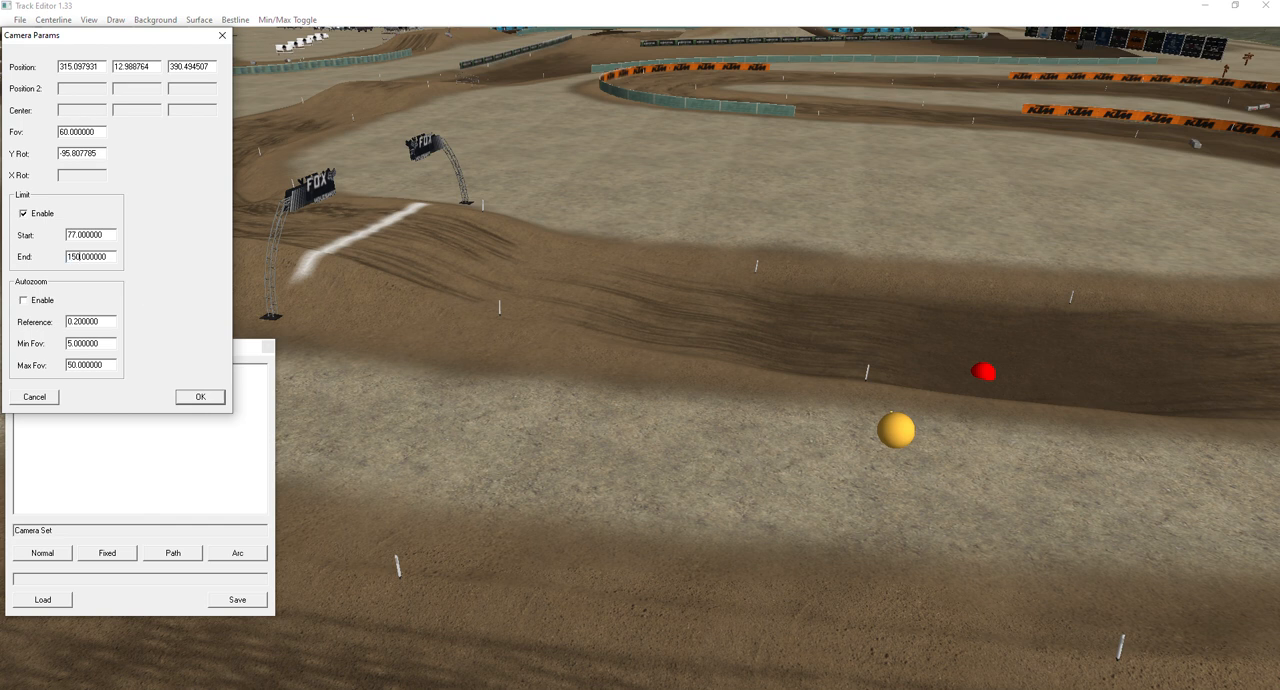
click(198, 398)
Compare the two cameras' limit markers before the Fox arch and set the second camera's limit start to 76.
right_drag(656, 310, 630, 357)
mouse_move(508, 390)
mouse_move(508, 390)
right_down()
mouse_move(600, 320)
mouse_move(440, 345)
mouse_move(260, 345)
right_up()
key(s)
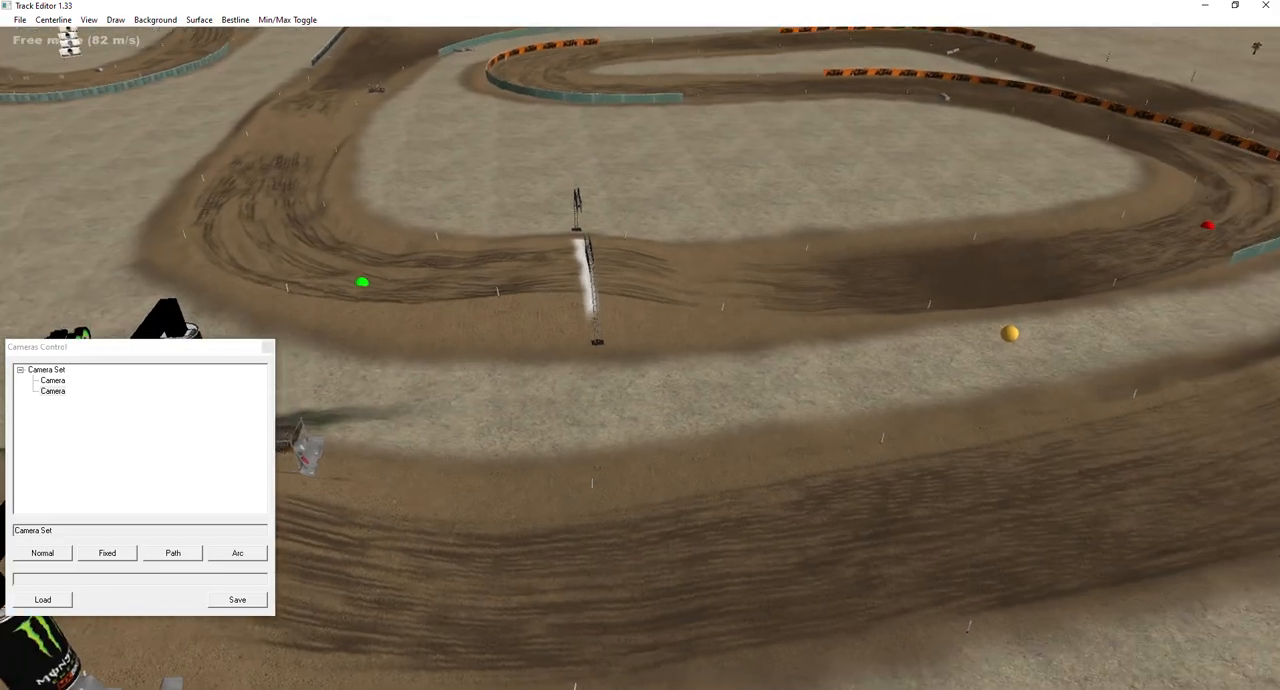
right_drag(615, 343, 603, 343)
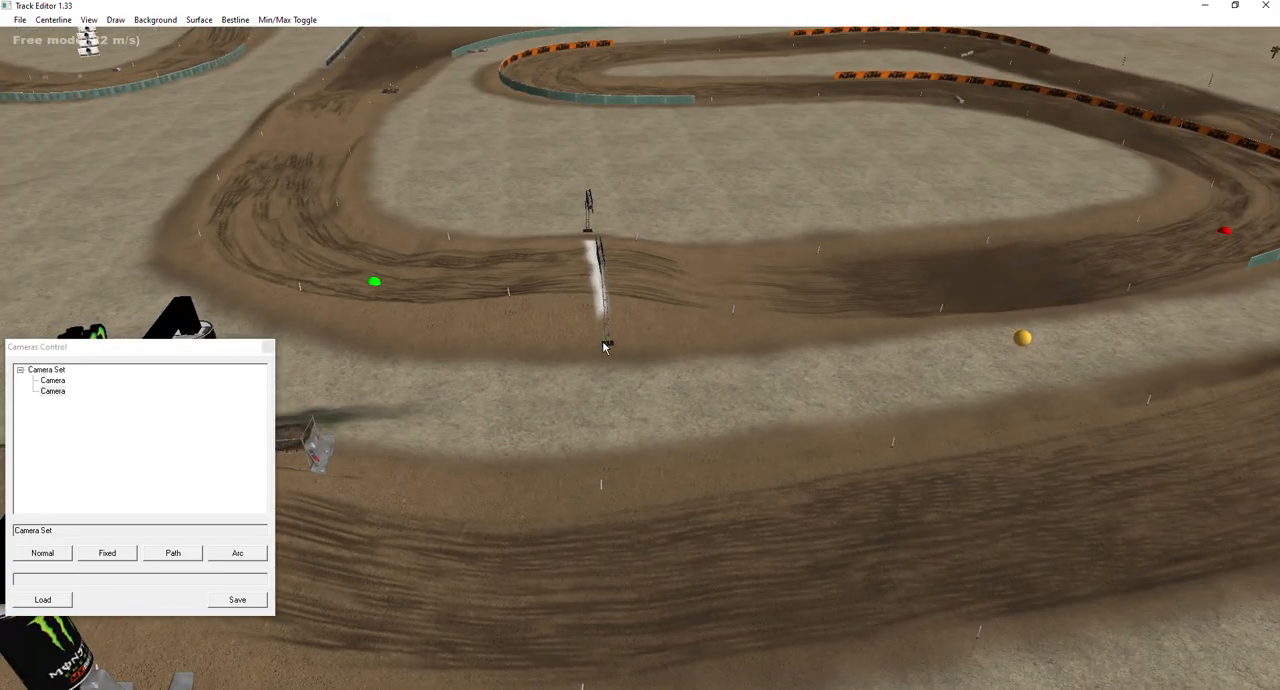
right_drag(376, 281, 319, 263)
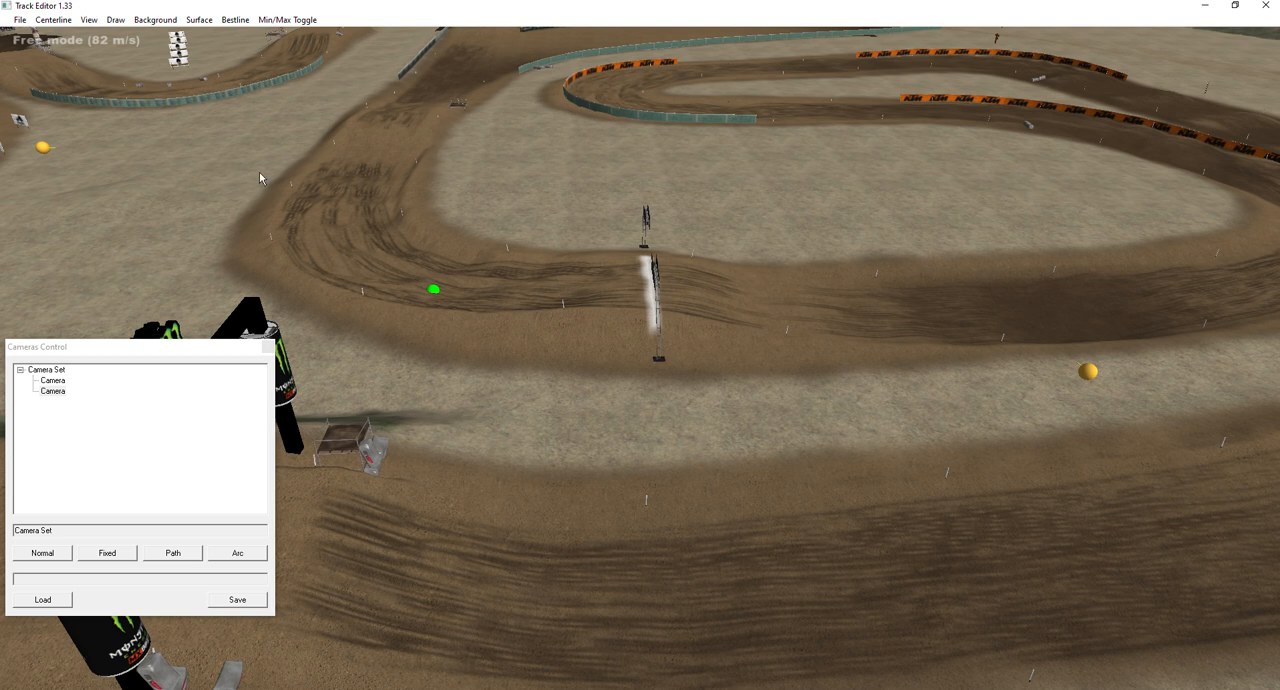
click(41, 149)
click(1092, 371)
right_click(1092, 371)
click(1114, 381)
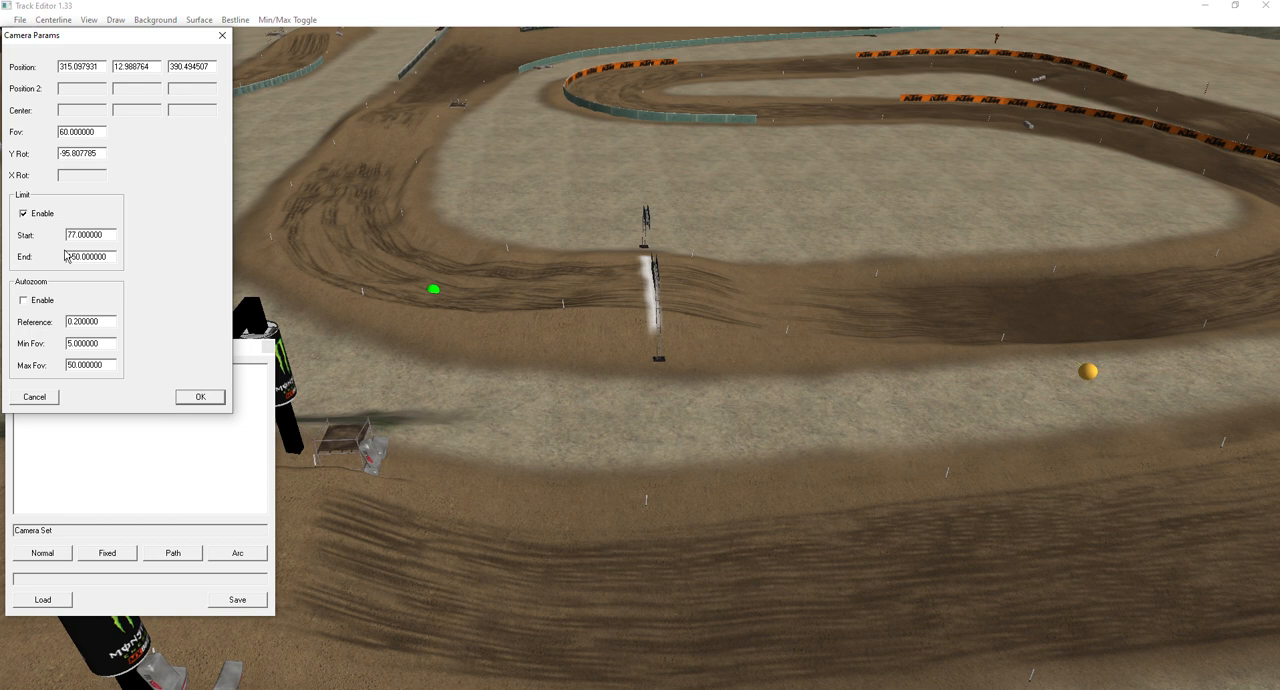
text(6)
click(195, 396)
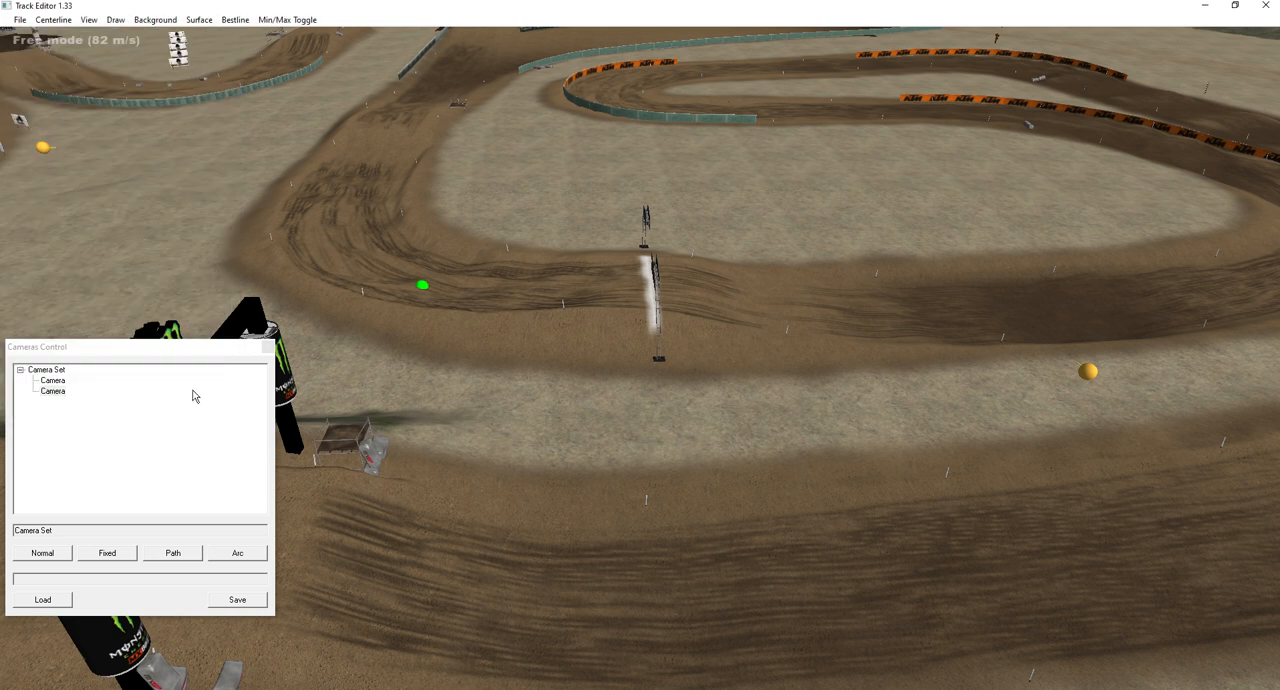
Enable autozoom on the first camera with a minimum FOV of 20 and a maximum FOV of 90.
click(44, 148)
key(w)
right_drag(797, 353, 733, 399)
key(w)
right_click(728, 380)
click(745, 389)
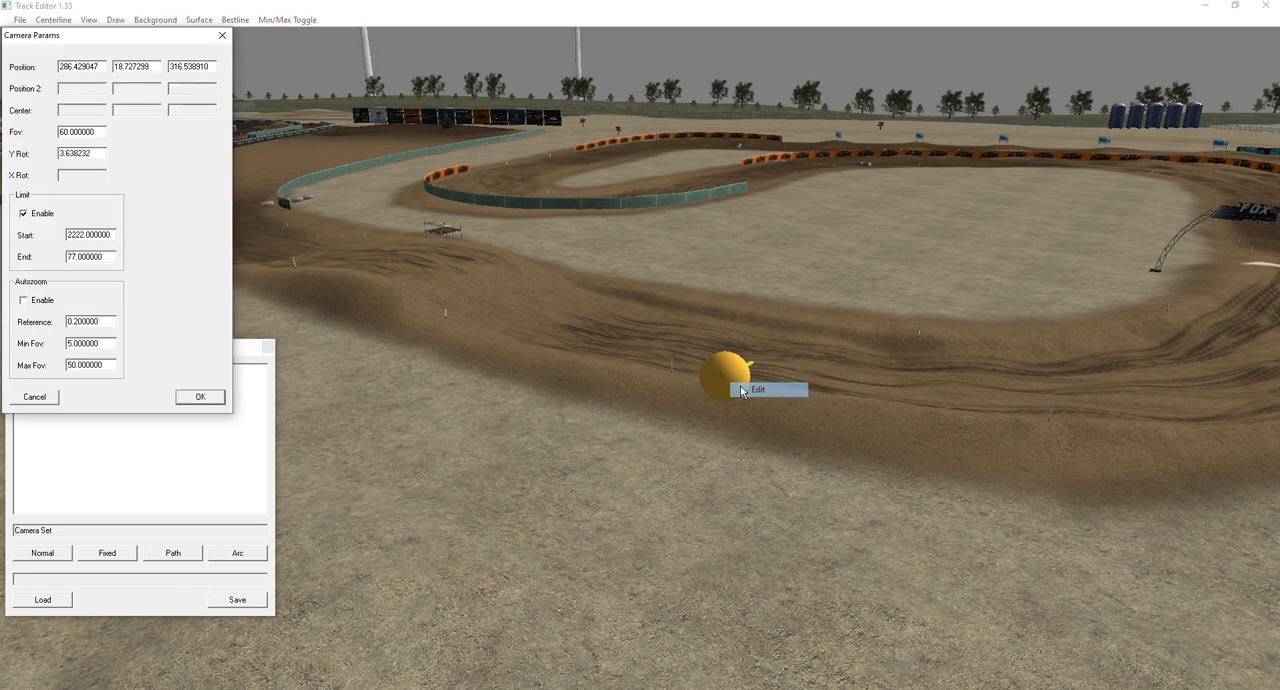
click(22, 302)
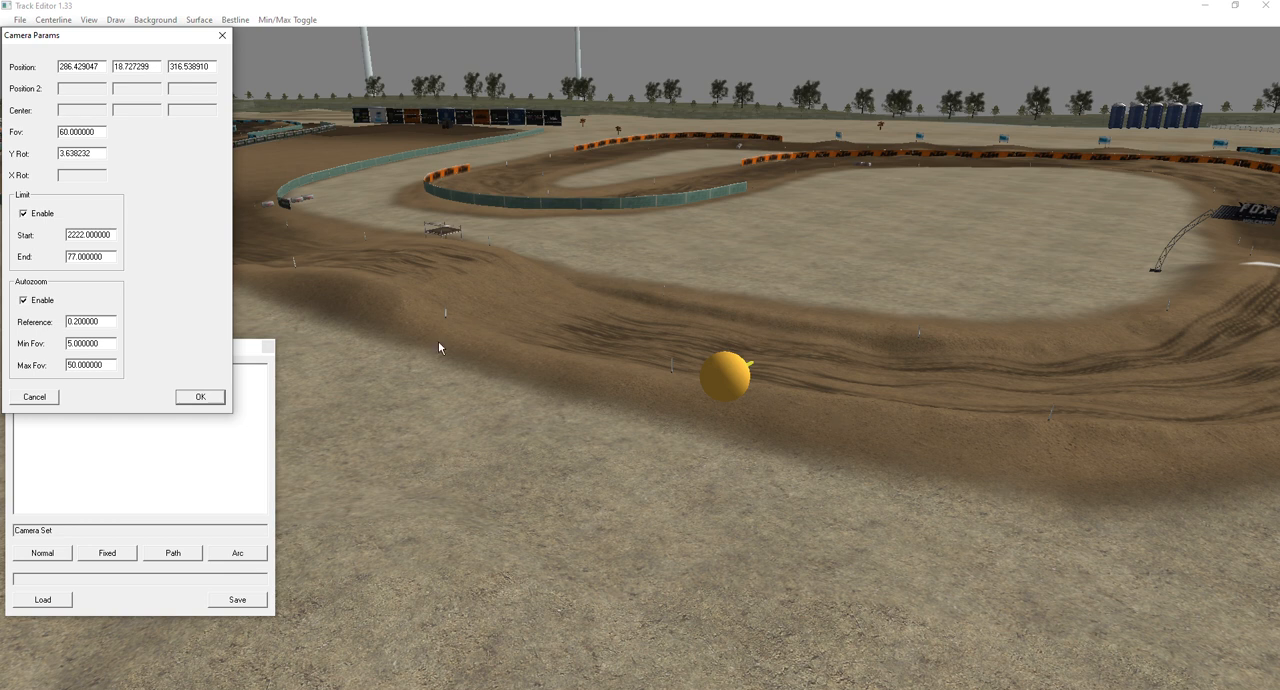
double_click(91, 322)
click(111, 322)
key(shift+Left)
text(20)
drag(72, 365, 16, 364)
text(90)
click(196, 397)
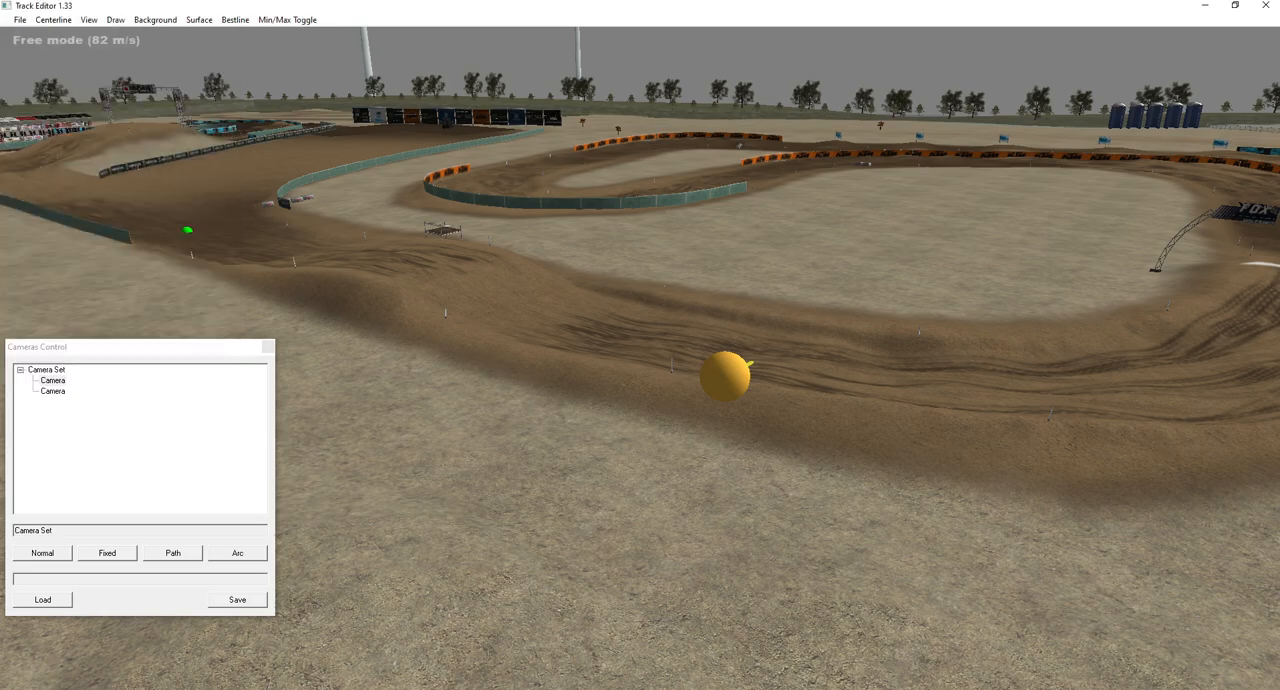
Enable autozoom on the second camera with a minimum FOV of 20 and a maximum FOV of 90.
key(w)
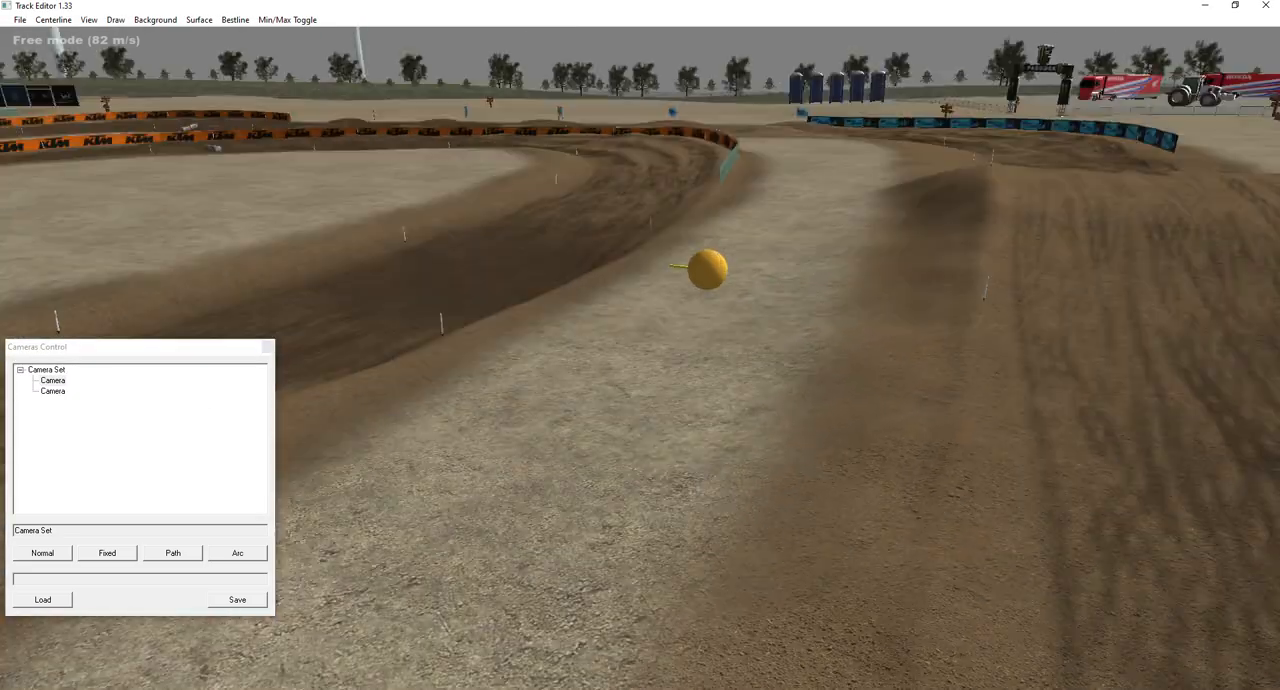
key(s)
right_click(862, 388)
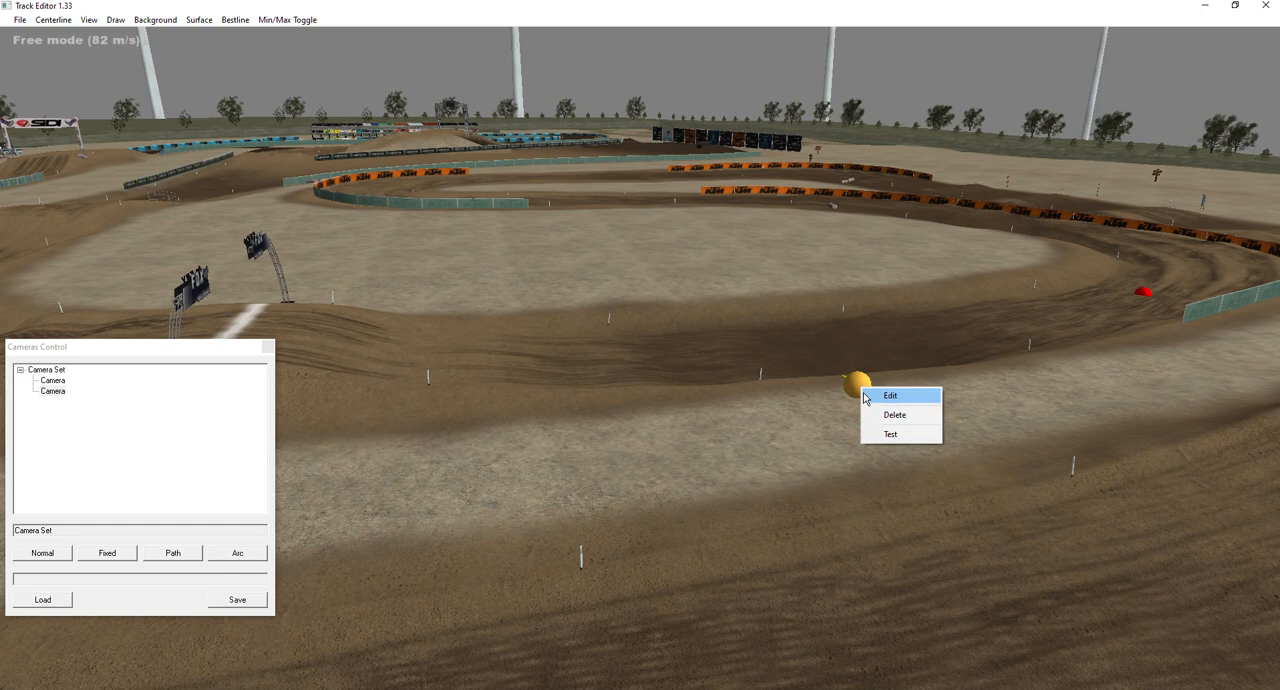
click(885, 395)
click(24, 301)
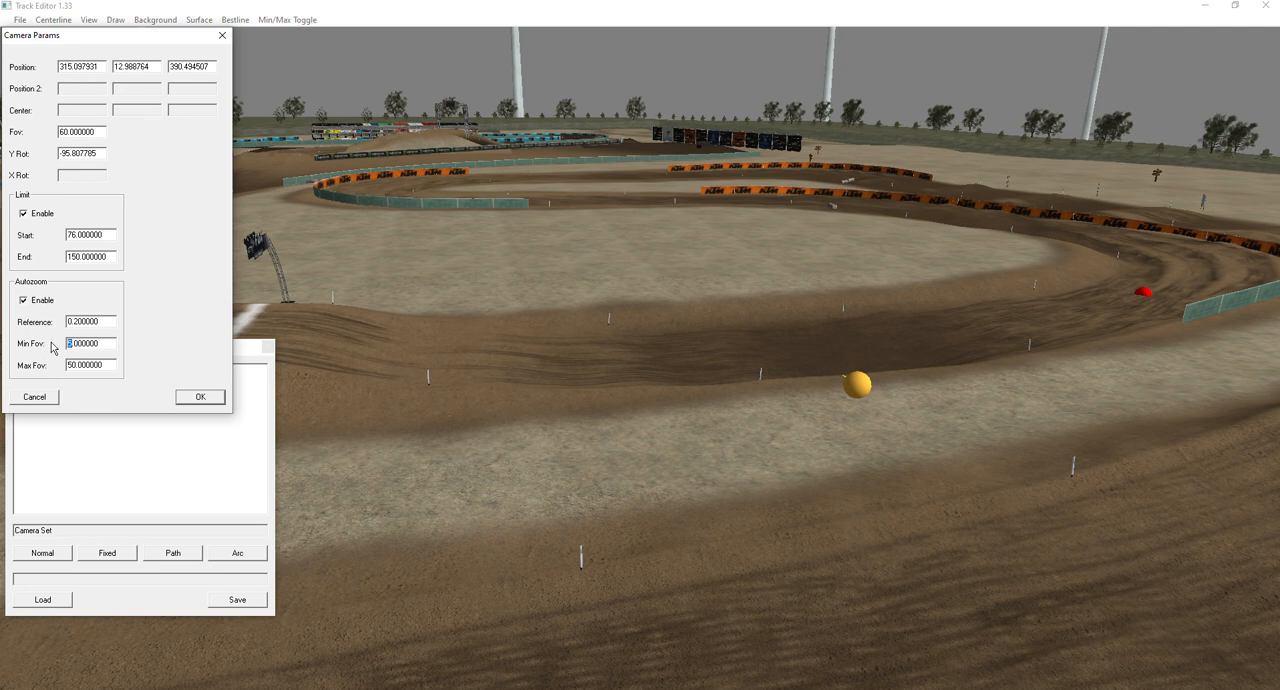
text(20)
text(9)
click(200, 398)
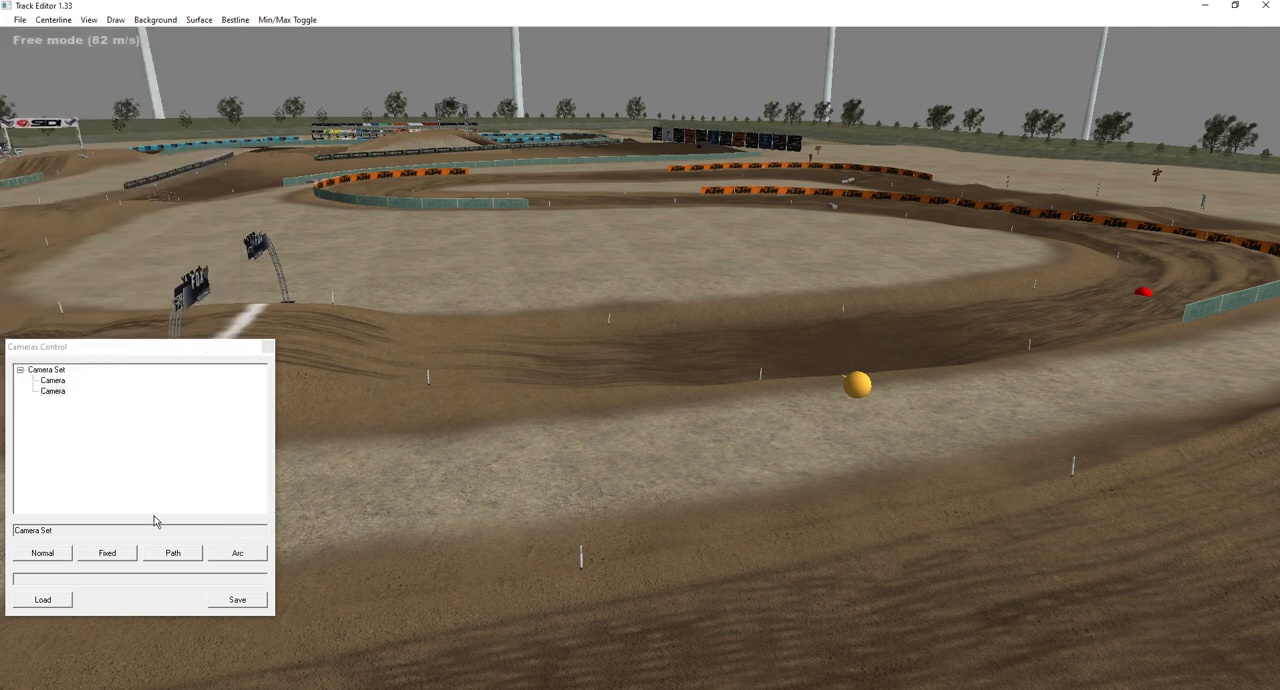
Add a Path camera on the open ground outside the KTM corner, beyond the row of wooden signs.
key(w)
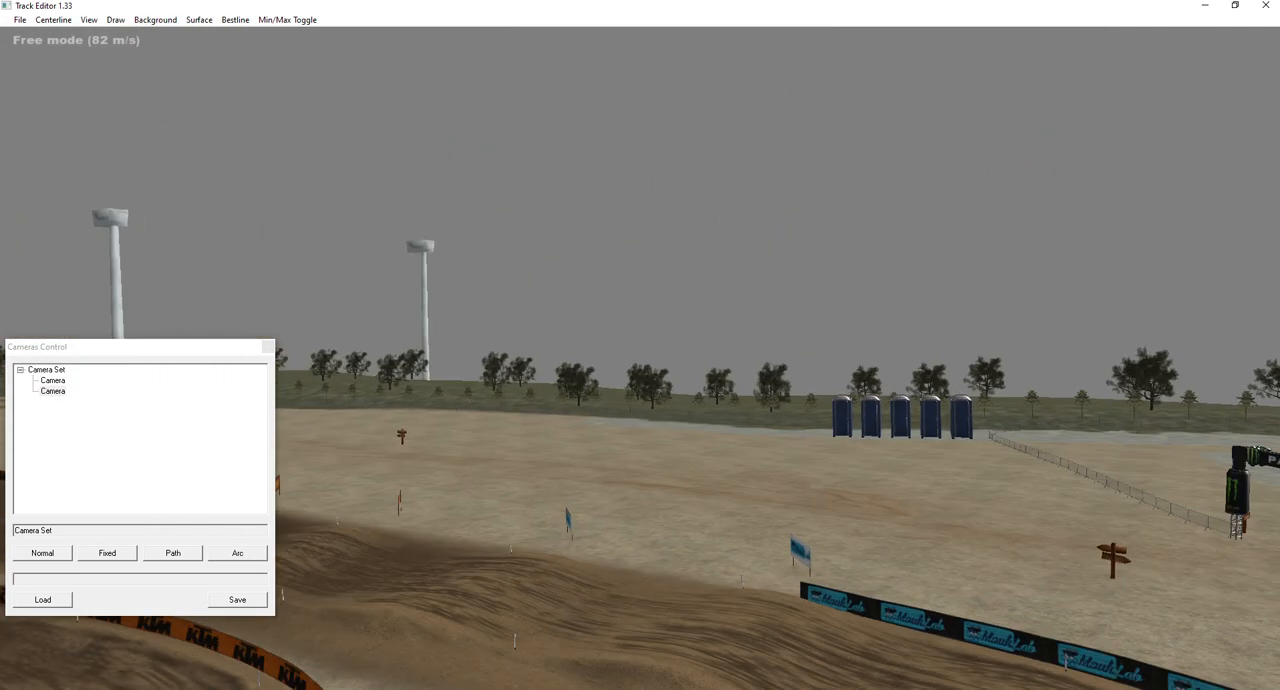
key(s)
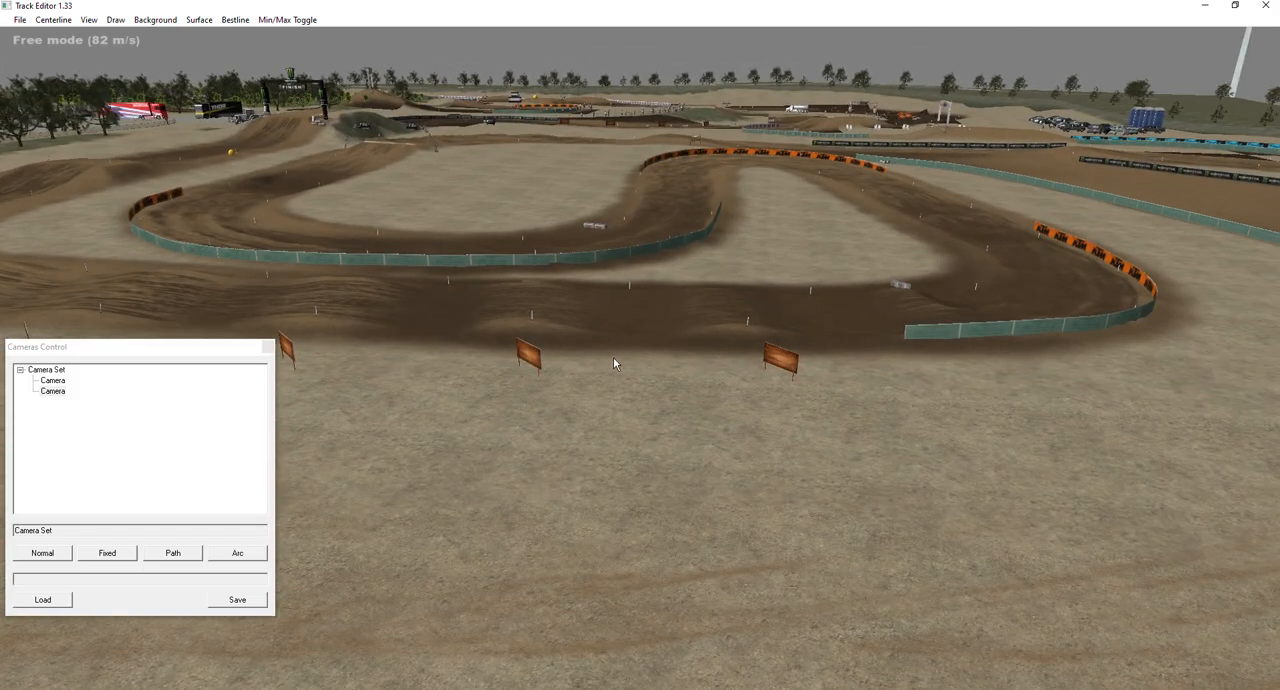
click(175, 557)
click(1070, 393)
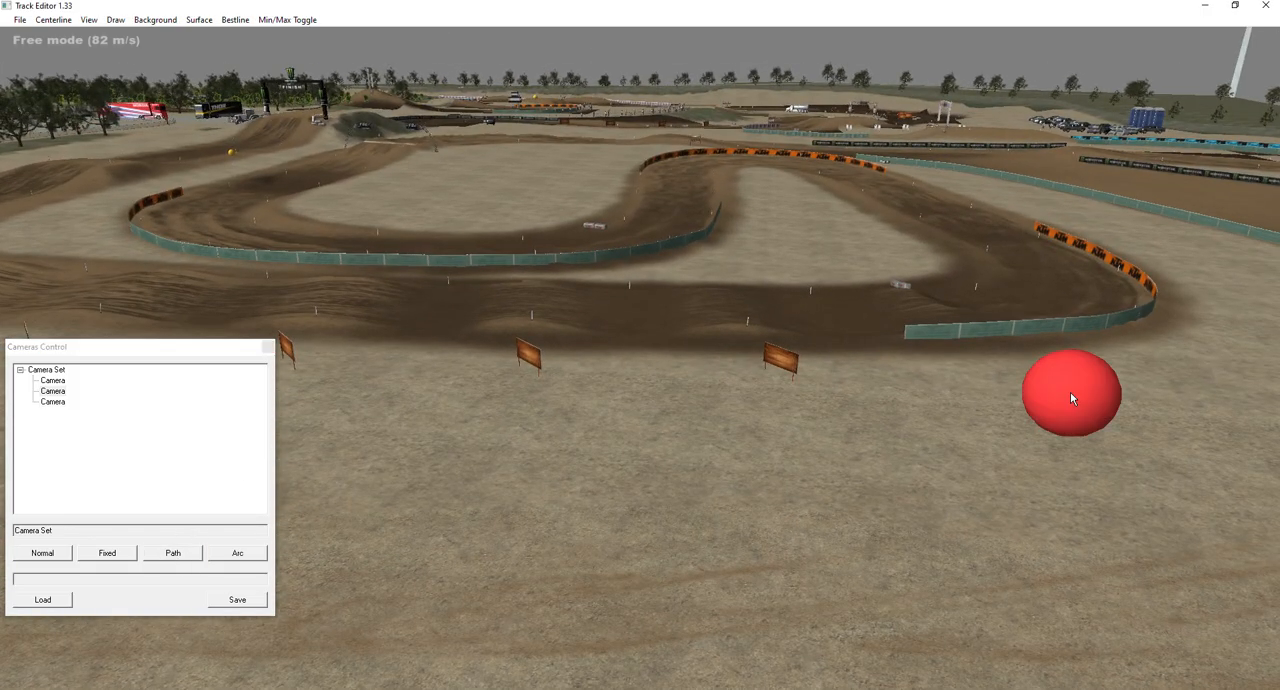
Spread the path camera's two endpoints along the outside of the straight, from the KTM corner to the blue-boarded corner.
key(s)
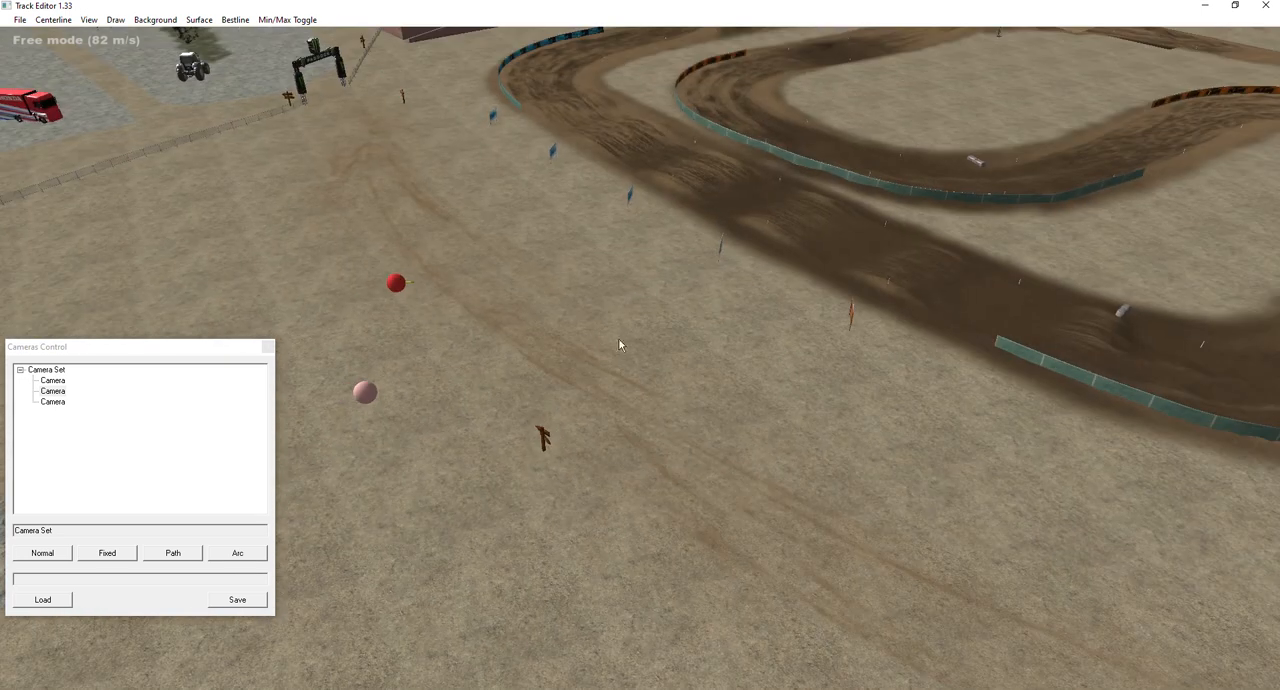
drag(397, 283, 965, 416)
drag(980, 486, 1010, 448)
drag(366, 392, 497, 242)
right_drag(721, 261, 880, 225)
right_drag(641, 346, 680, 352)
key(s)
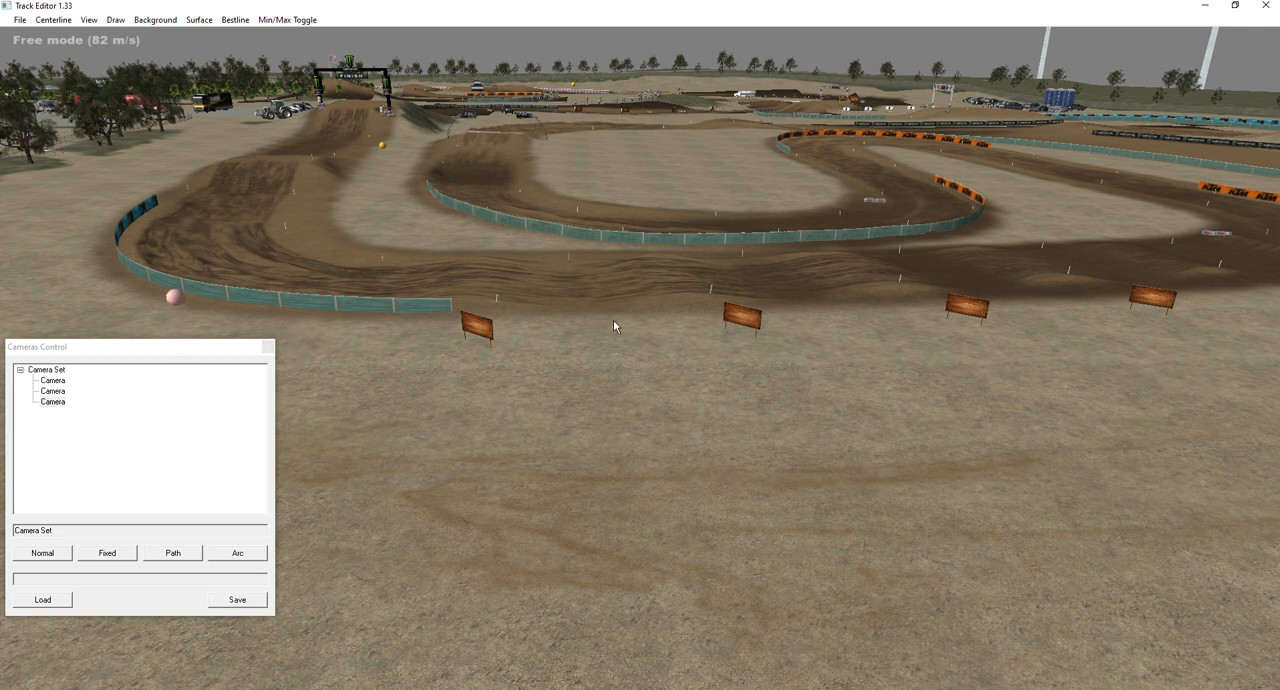
Examine the positions of the path camera's endpoints along the outside of the straight.
key(a)
right_drag(836, 267, 681, 355)
key(w)
key(d)
key(s)
key(w)
mouse_move(752, 382)
right_down()
mouse_move(600, 385)
mouse_move(745, 362)
right_up()
key(s)
key(d)
key(a)
key(s)
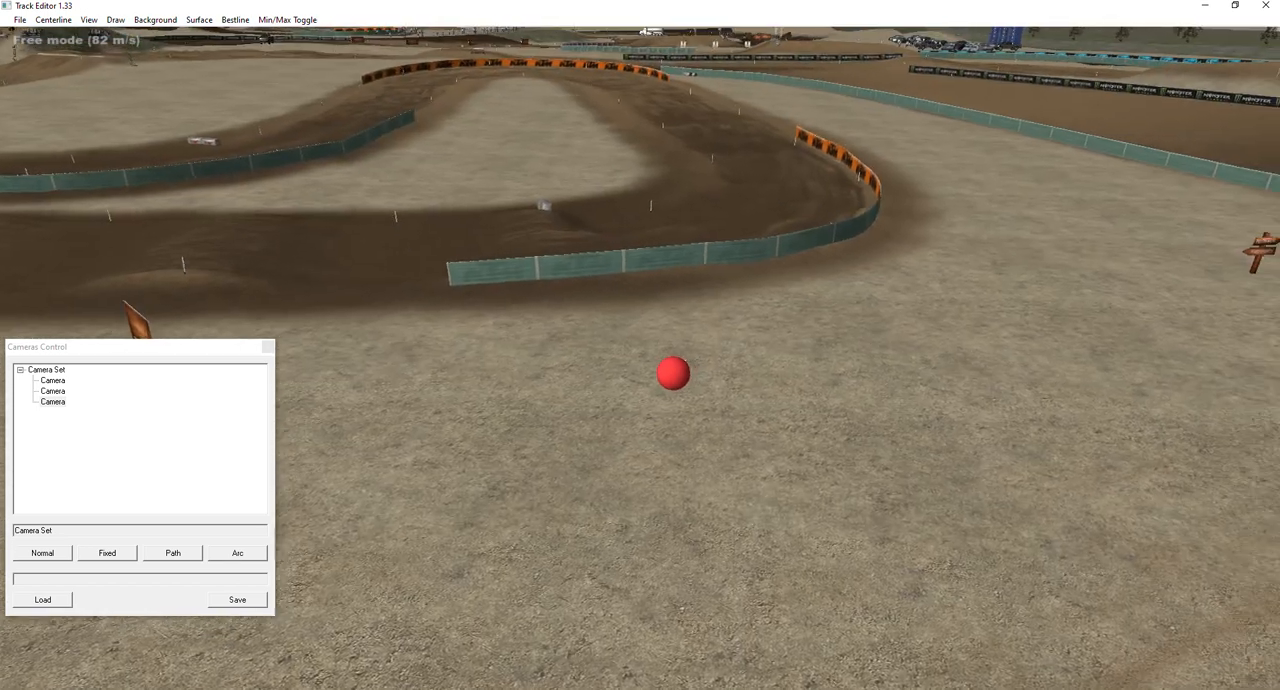
Test the view from the path camera's red endpoint outside the KTM corner, and exit the test.
right_drag(665, 339, 641, 344)
key(d)
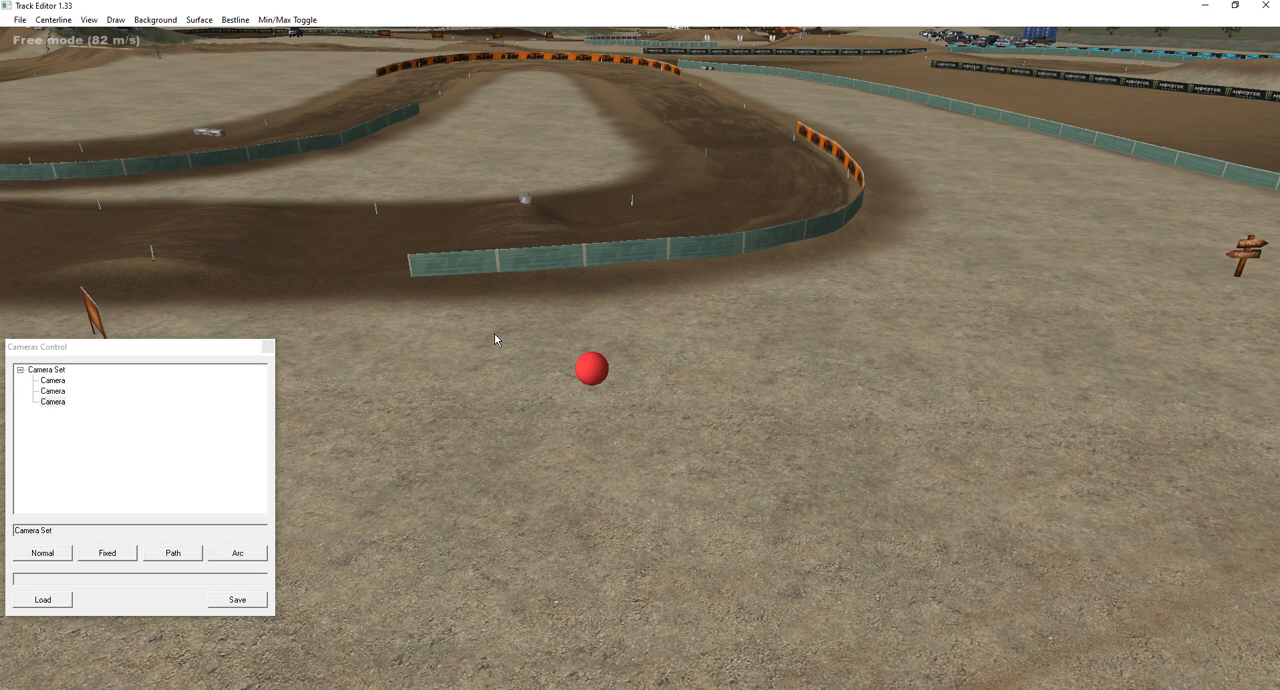
right_drag(653, 337, 617, 351)
key(w)
key(d)
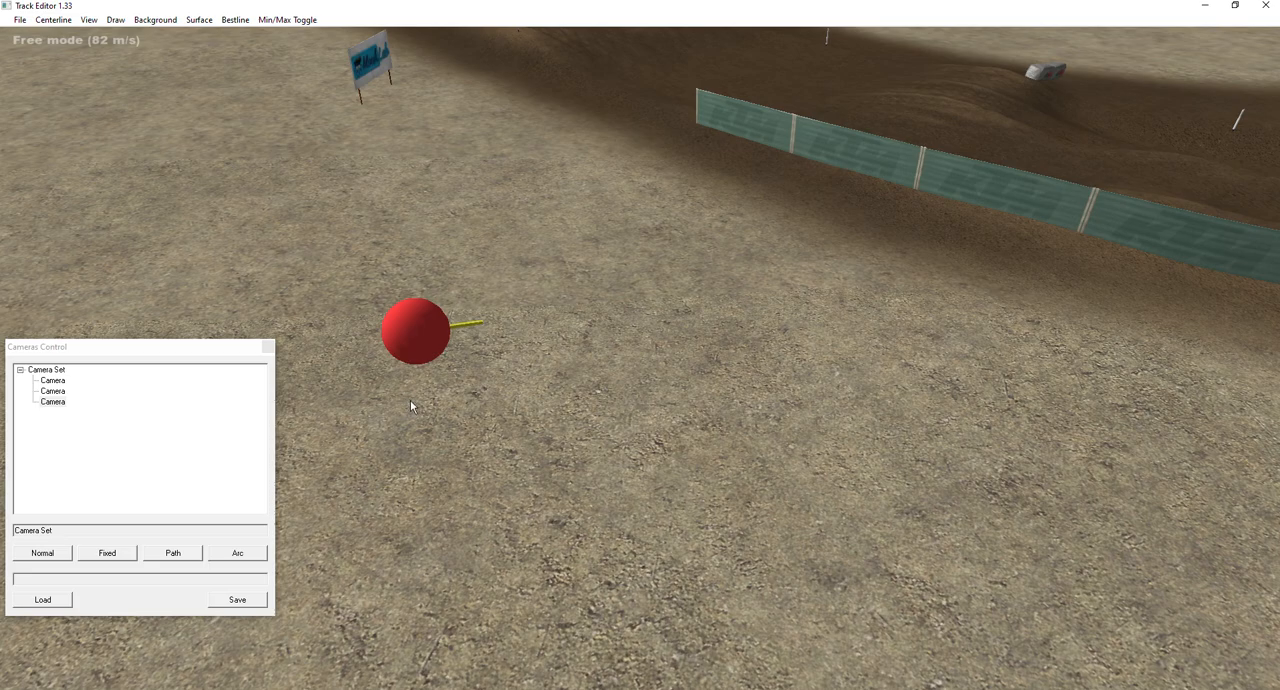
right_drag(427, 358, 440, 310)
key(w)
key(s)
key(w)
right_drag(640, 310, 636, 345)
key(s)
key(d)
right_click(596, 340)
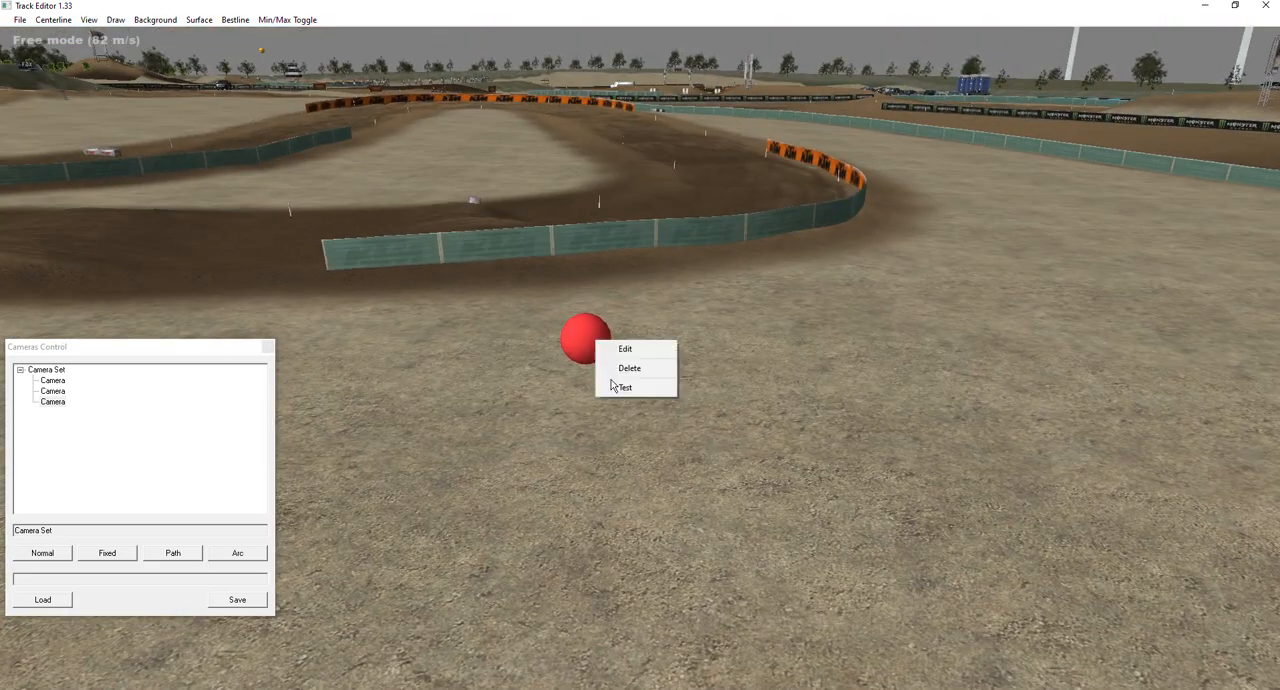
click(616, 387)
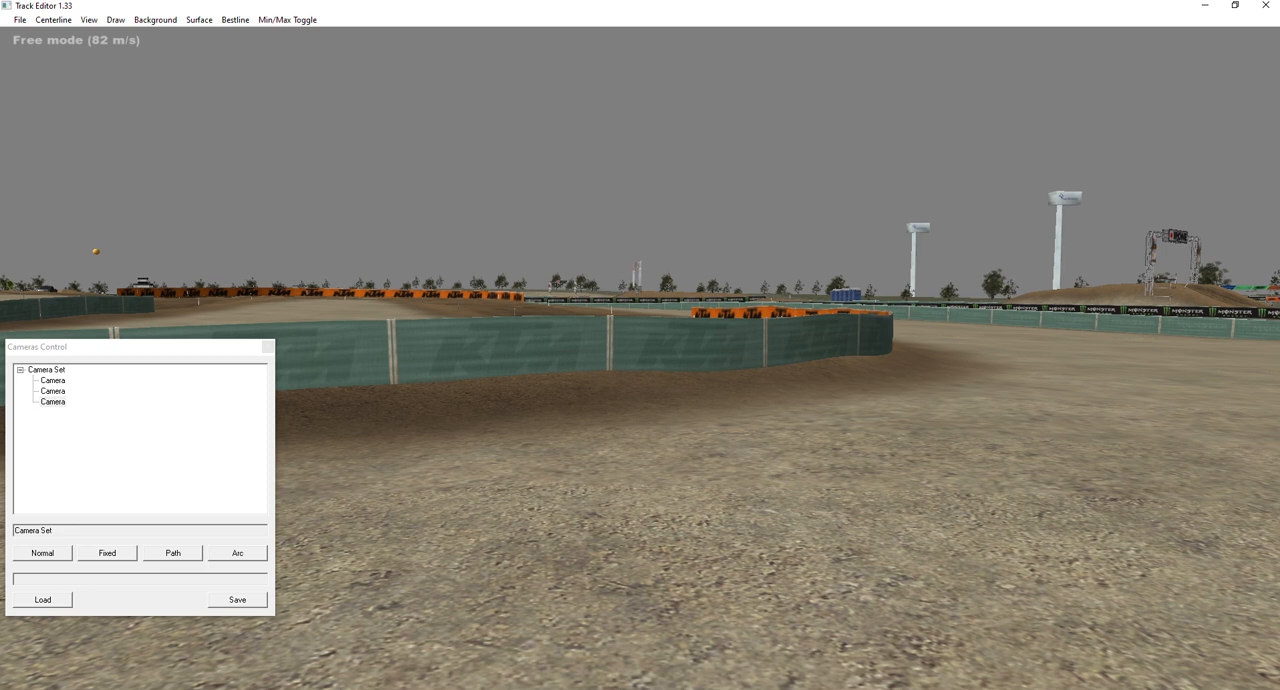
right_click(640, 343)
click(584, 374)
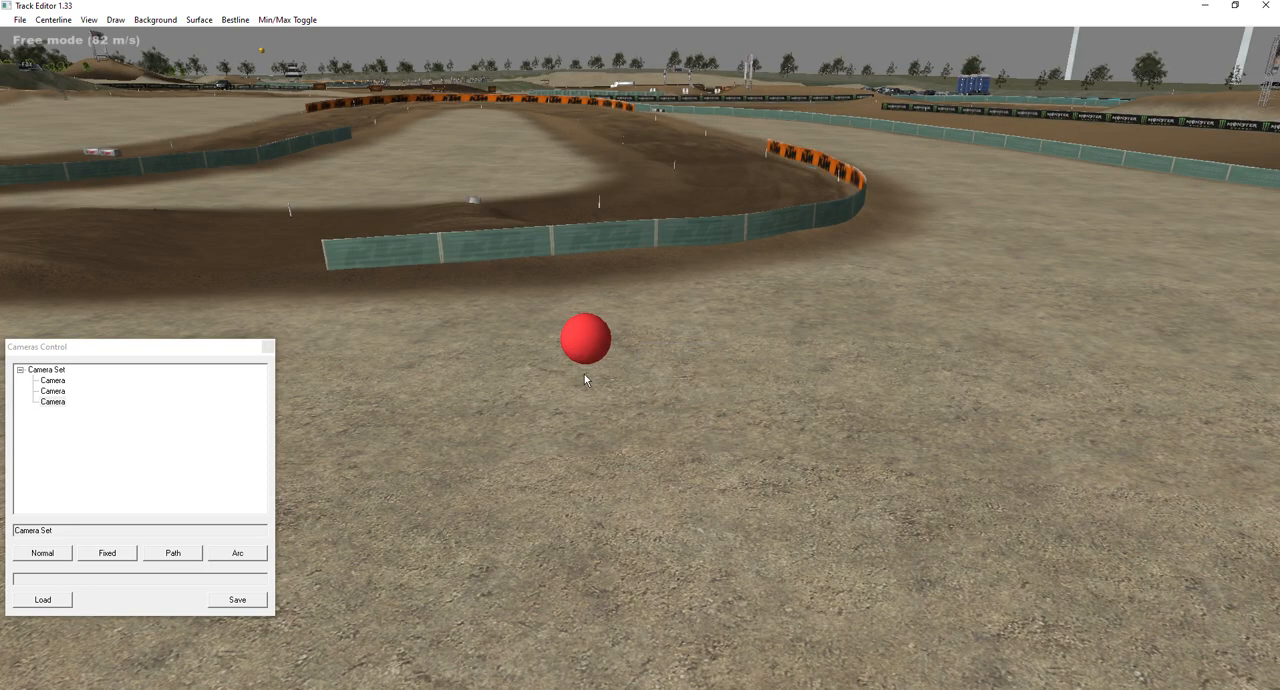
Raise the path camera's red endpoint higher above the ground and test the camera view from it.
drag(588, 353, 589, 256)
right_click(589, 255)
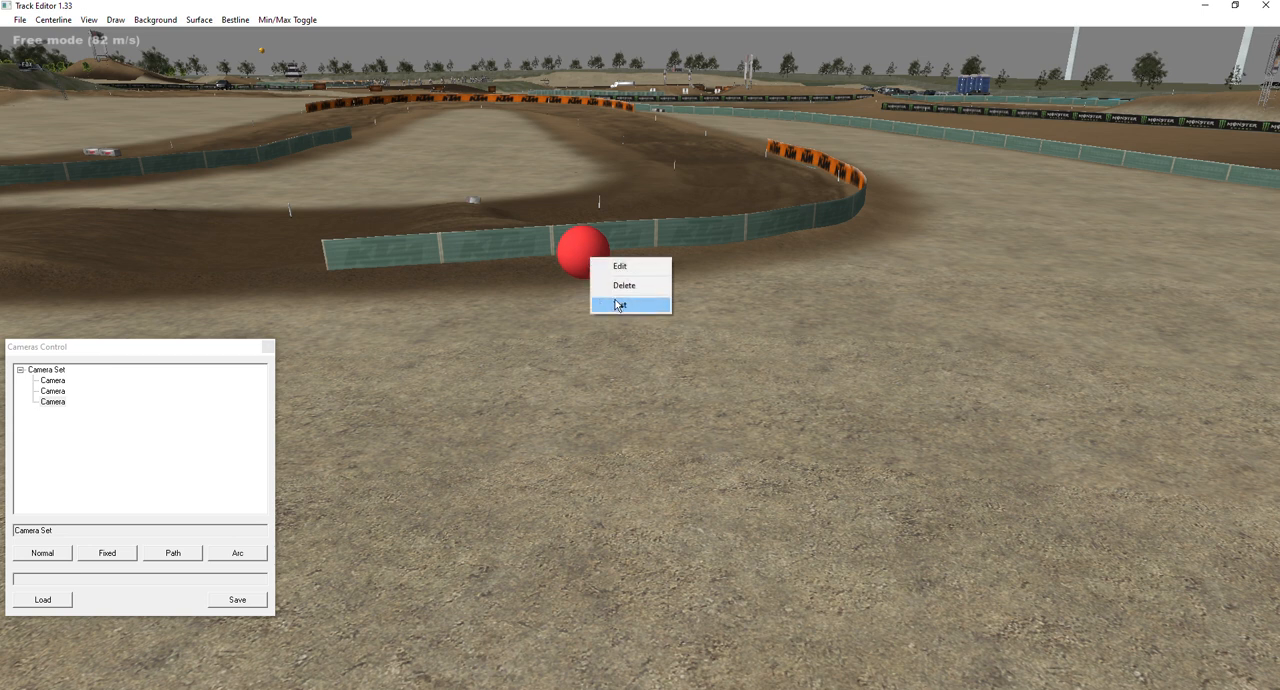
click(620, 305)
right_click(641, 345)
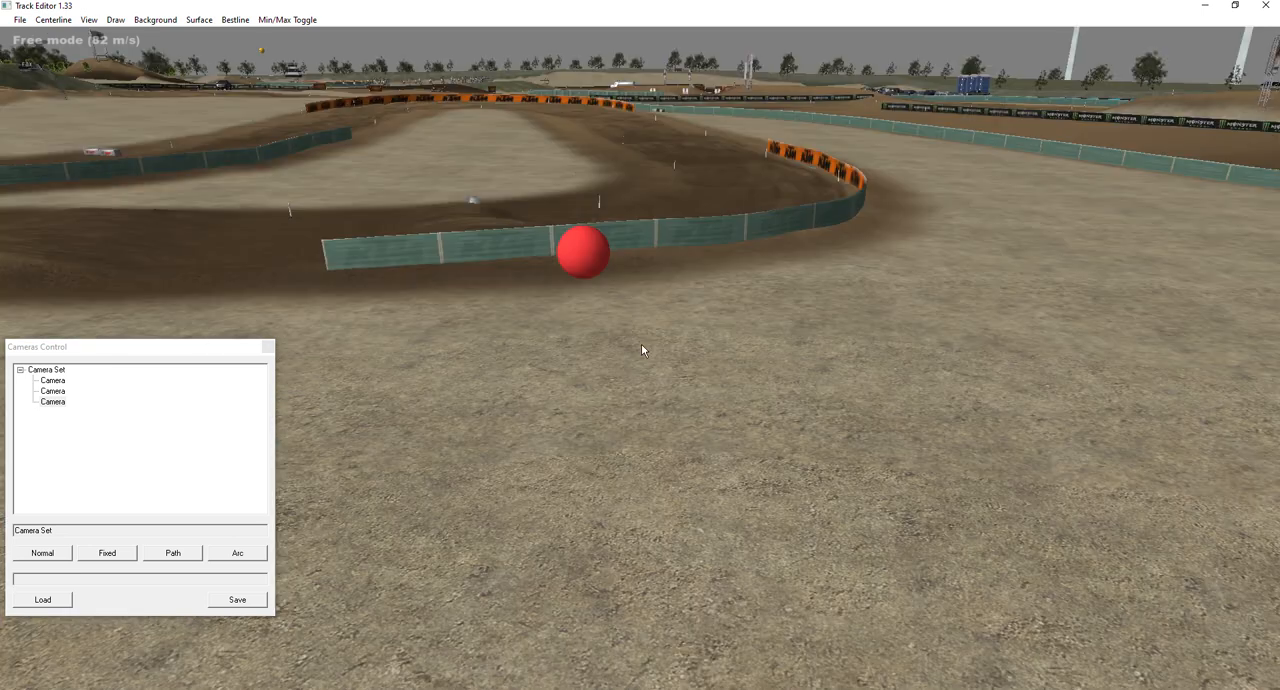
Reposition the path camera's pink endpoint outside the blue-boarded corner near the finish arch.
right_drag(698, 323, 392, 304)
right_drag(653, 179, 770, 195)
key(w)
key(d)
key(w)
key(s)
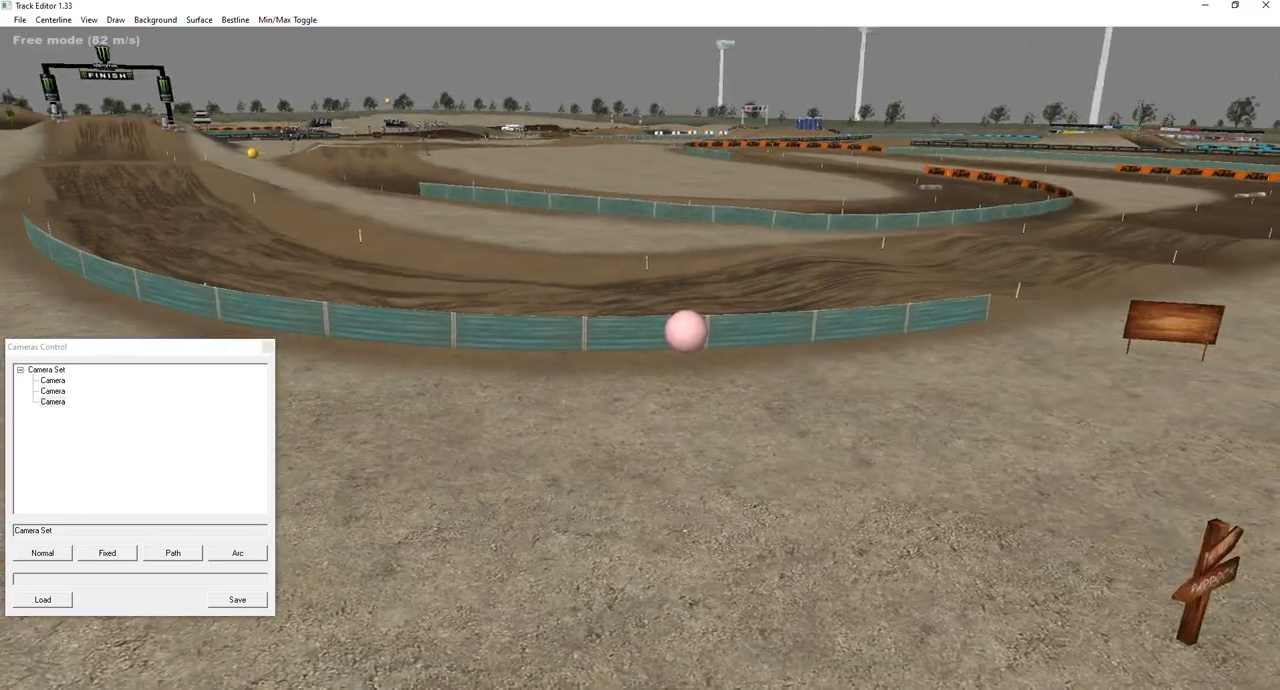
drag(690, 328, 596, 318)
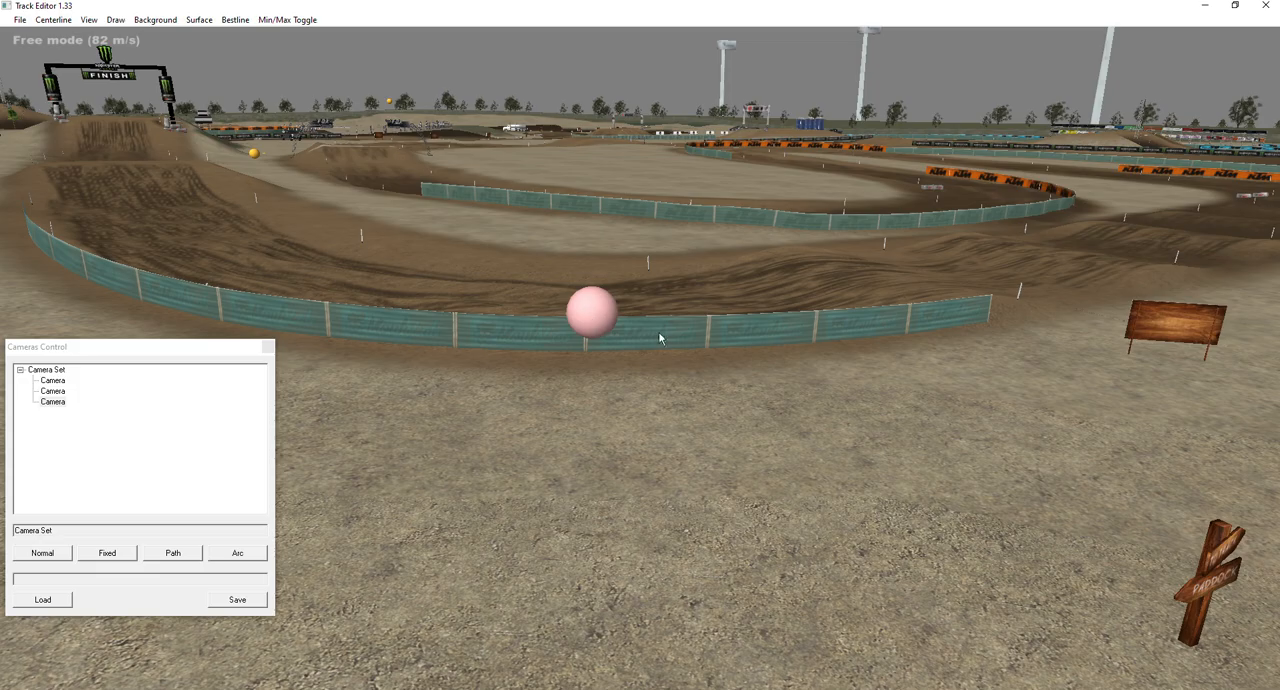
Test the path camera again from its red endpoint, and close the camera controls.
right_drag(703, 312, 680, 337)
key(w)
key(s)
key(w)
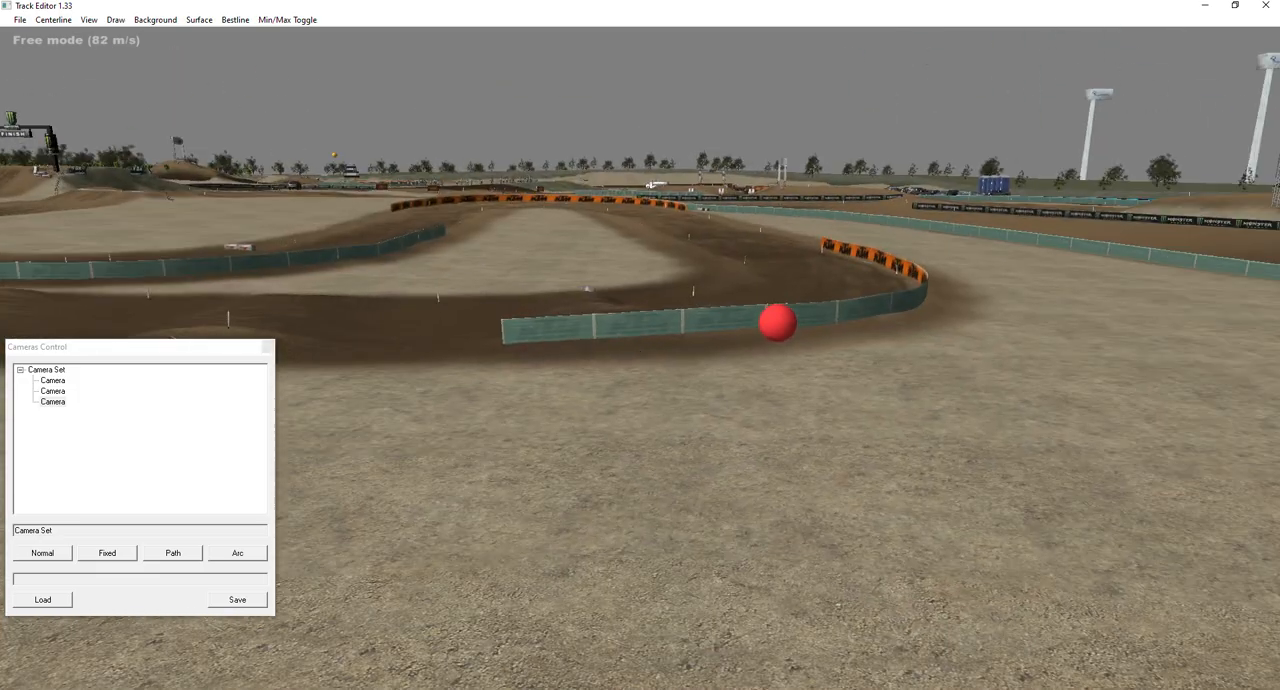
right_click(778, 326)
click(810, 366)
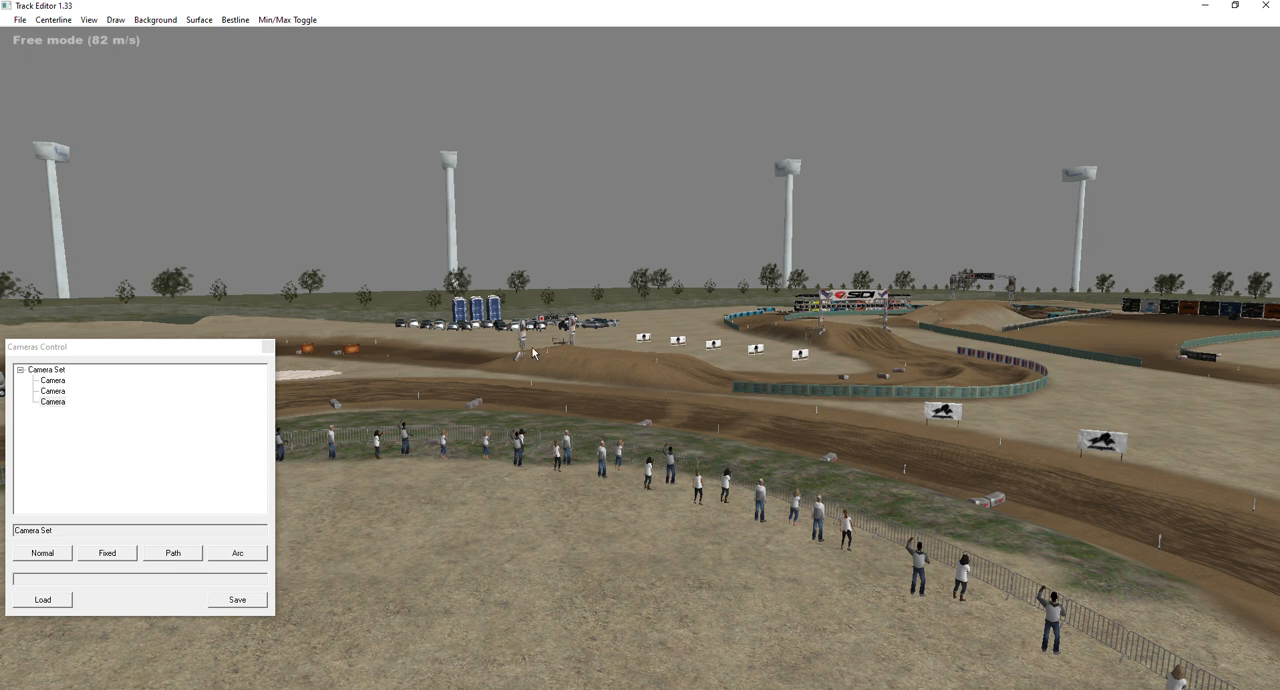
click(266, 347)
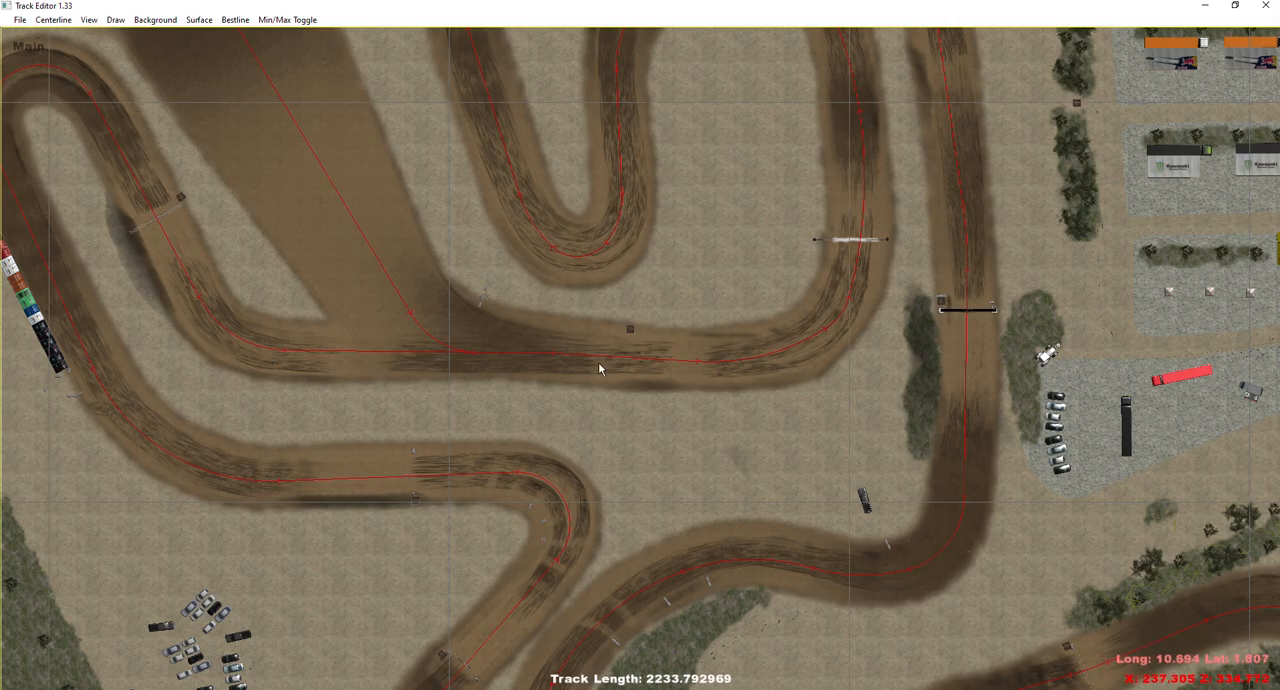